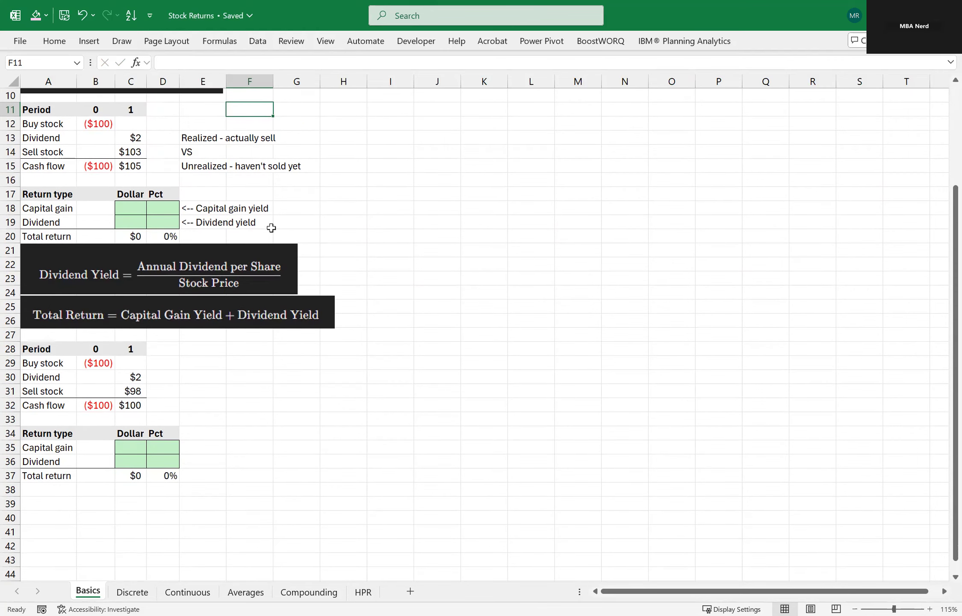
Enter the first example's dividend return as $2 in dollars and 2% as the dividend yield.
left_click(136, 137)
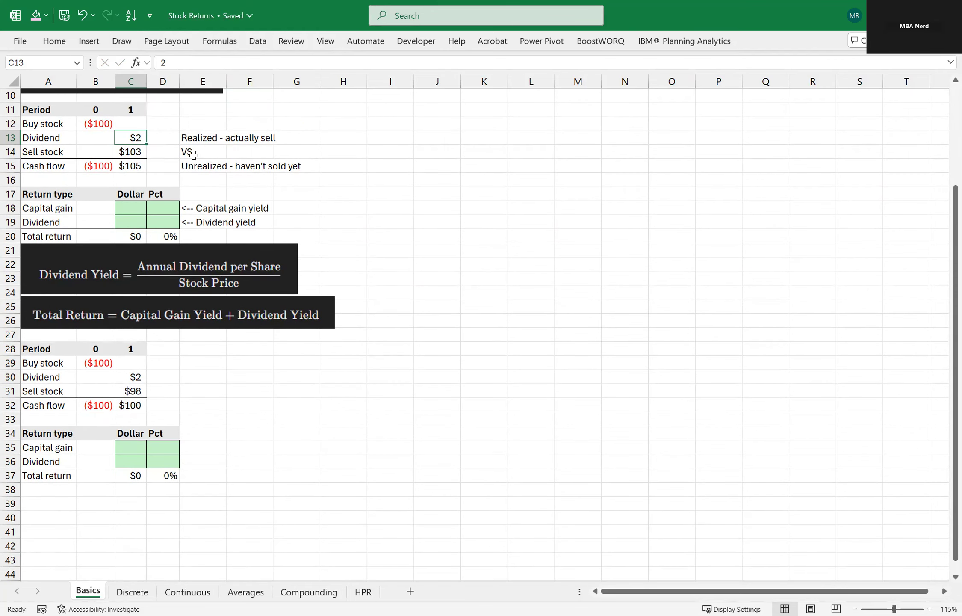
left_click(108, 128)
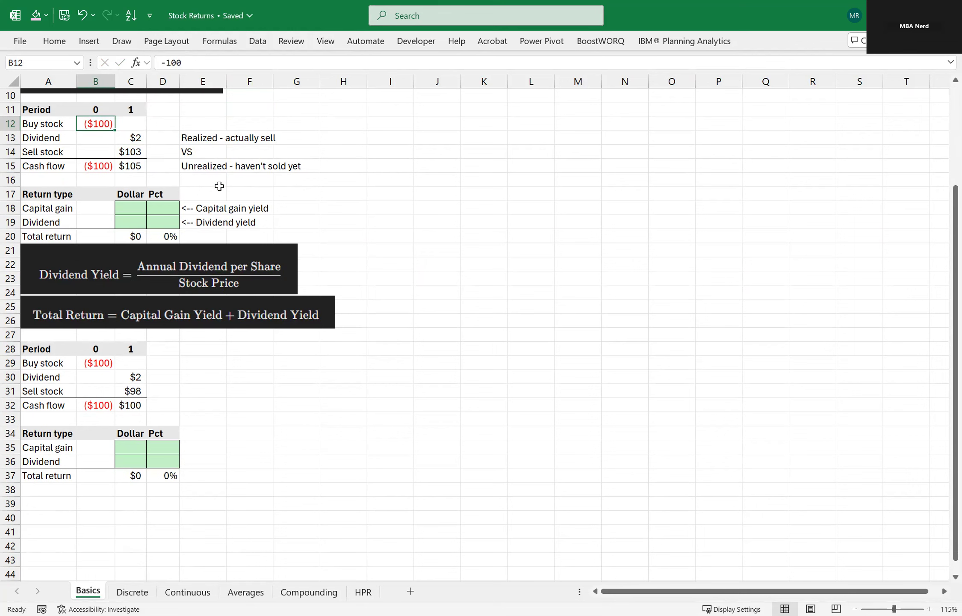
left_click(137, 221)
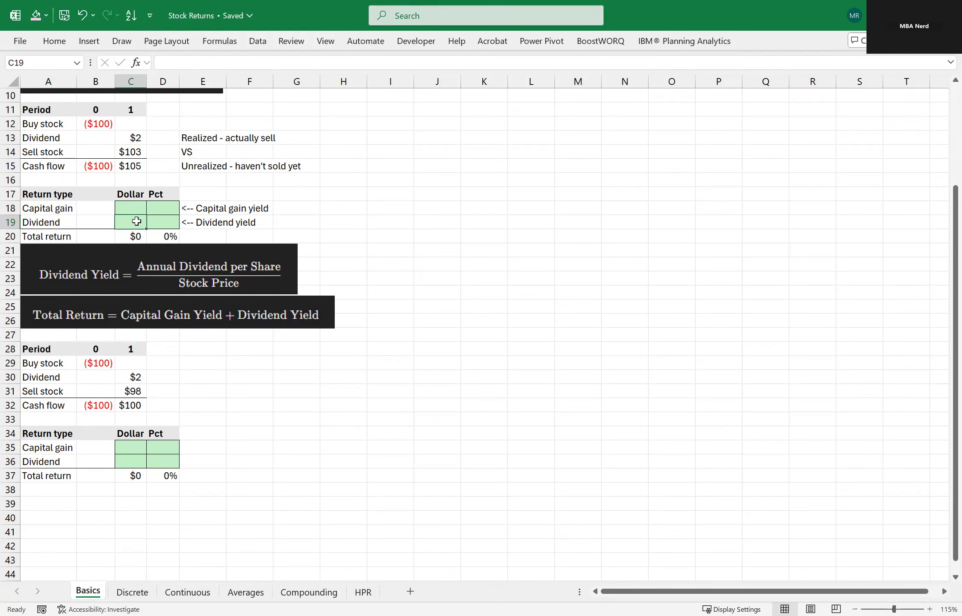
type("=C13")
key("Tab")
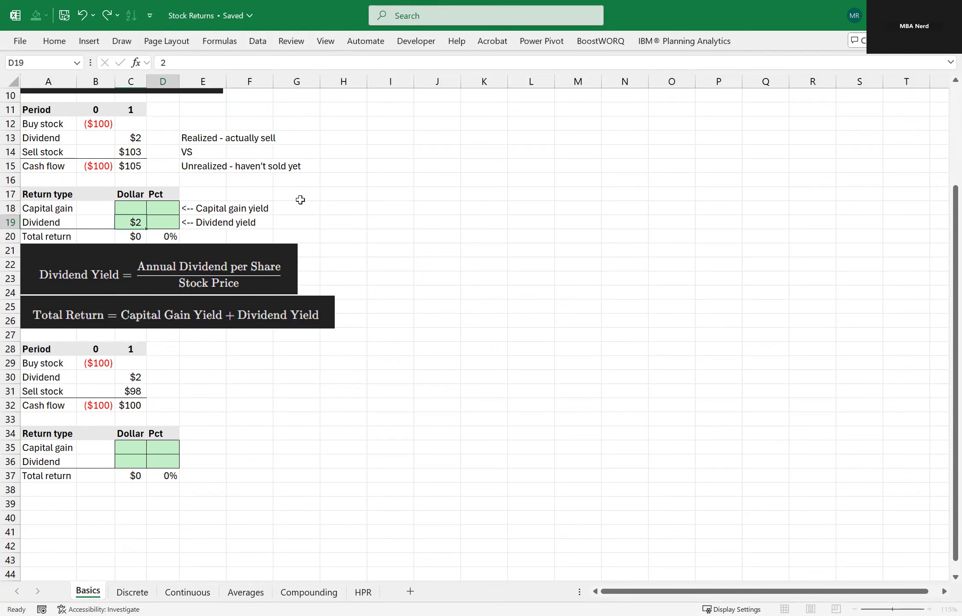
type("2%")
key("Tab")
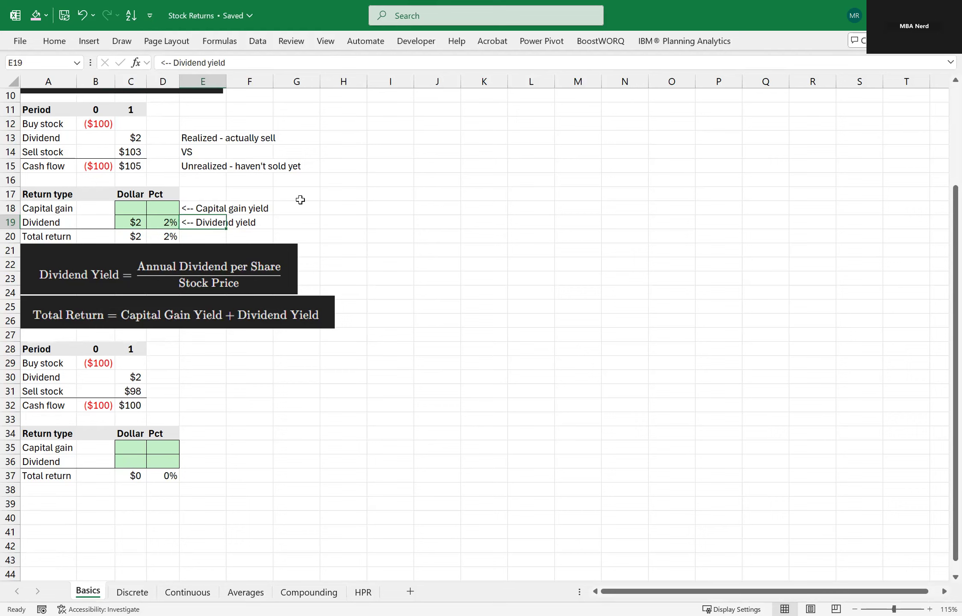
Enter the first example's capital gain as $3 in dollars and 3% as the capital gain yield.
left_click(137, 137)
left_click(110, 124)
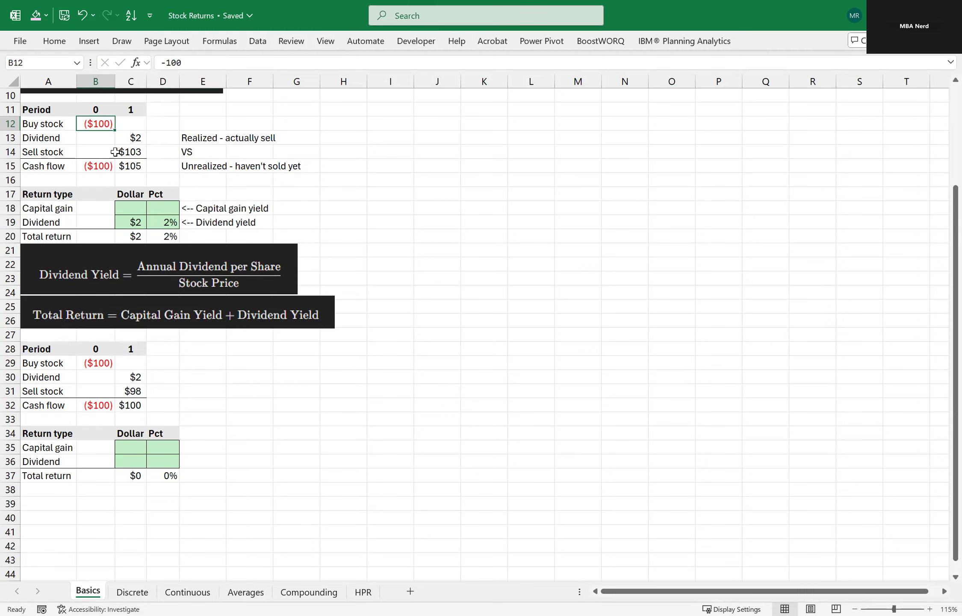
left_click(64, 152)
left_click(128, 154)
left_click(138, 209)
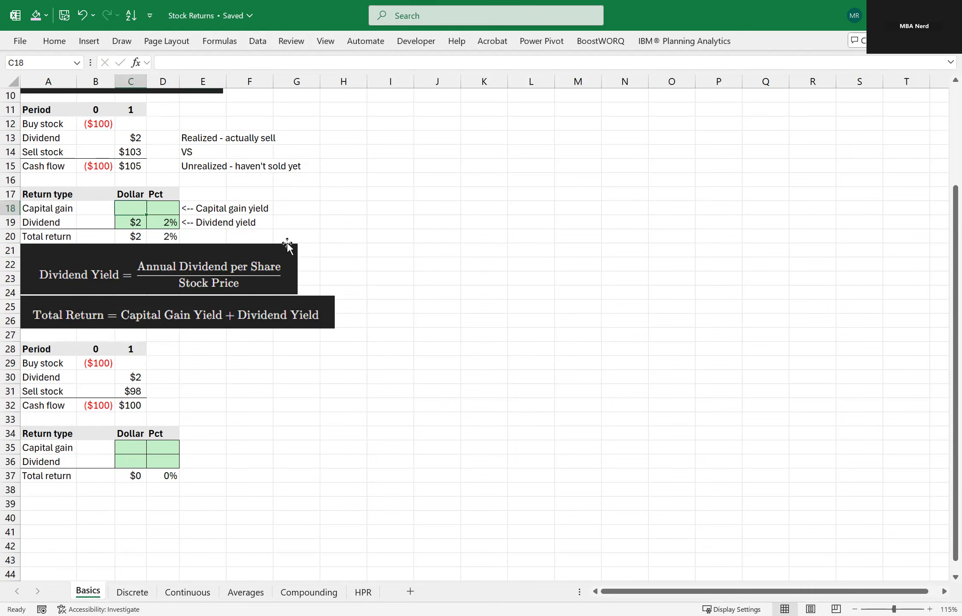
type("3")
key("Tab")
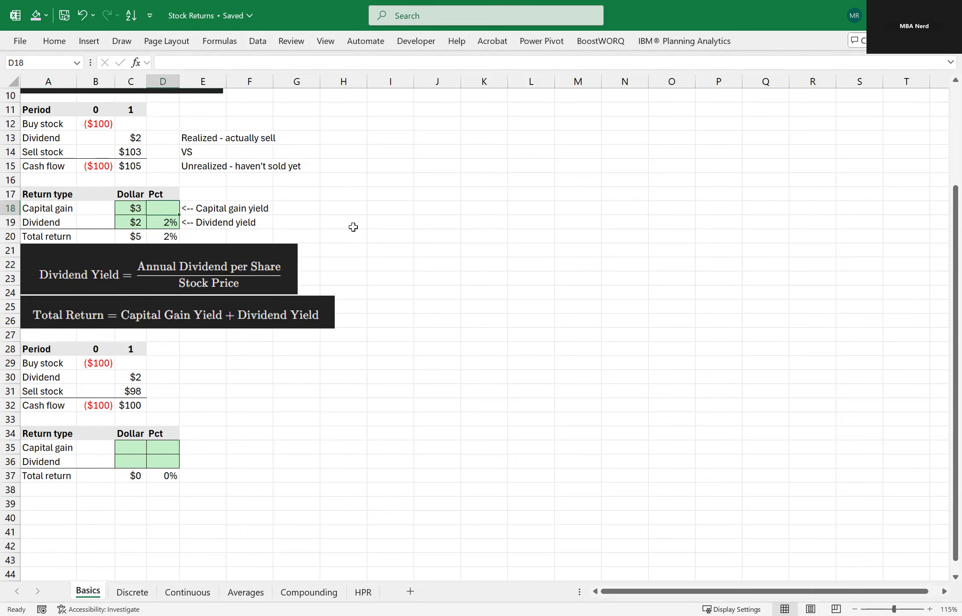
type("3")
key("Tab")
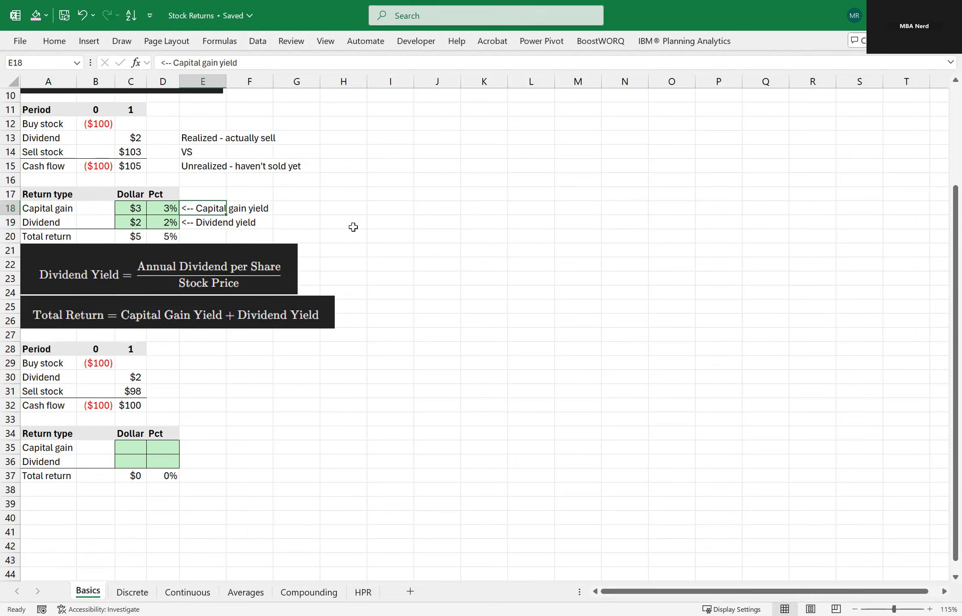
left_click(175, 236)
key("shift+space")
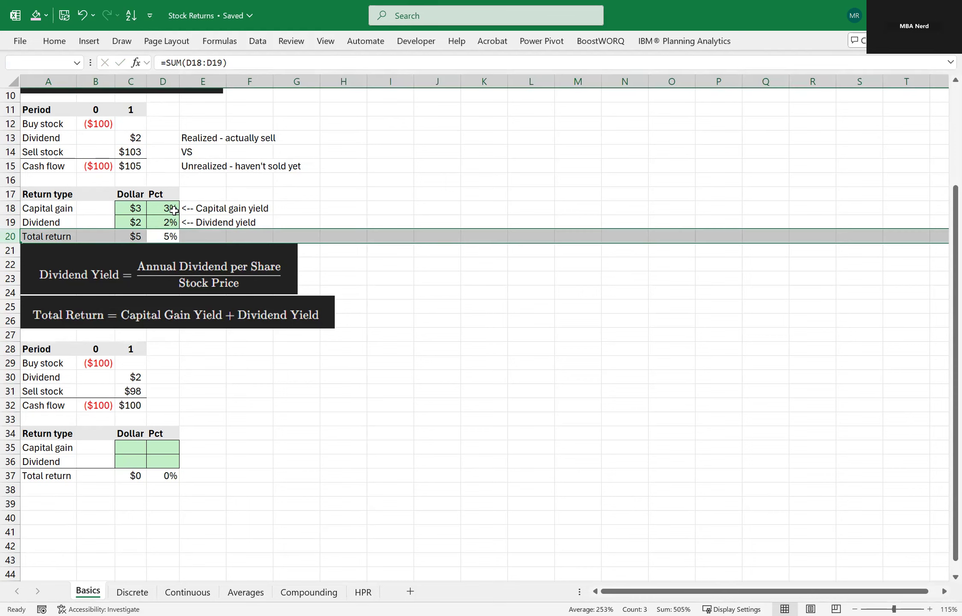
left_click_drag(171, 208, 181, 220)
left_click(290, 220)
Enter the second example's capital gain as -2 in dollars and -2% as the percentage.
scroll(290, 220, "down", 4)
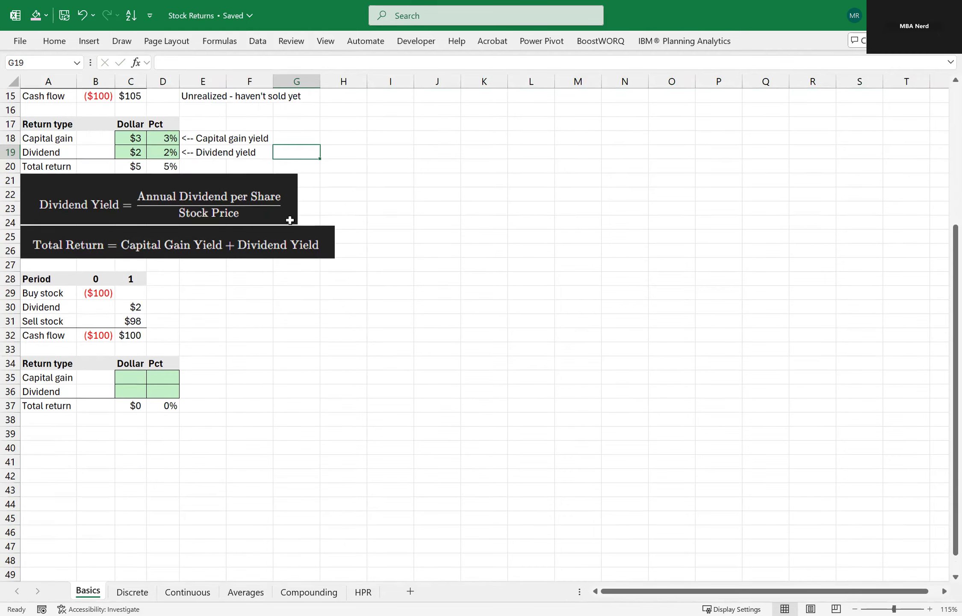
left_click(256, 226)
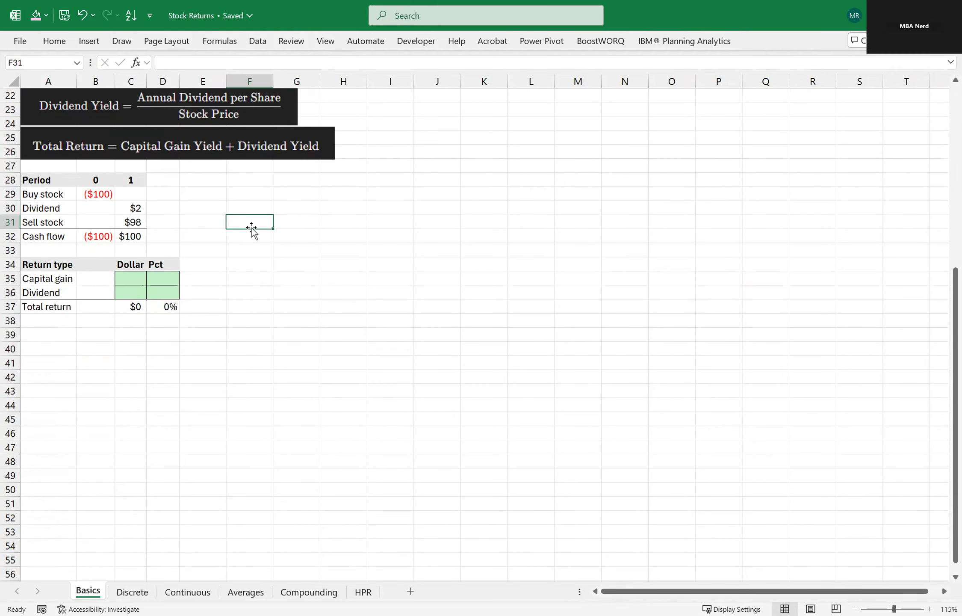
left_click(93, 195)
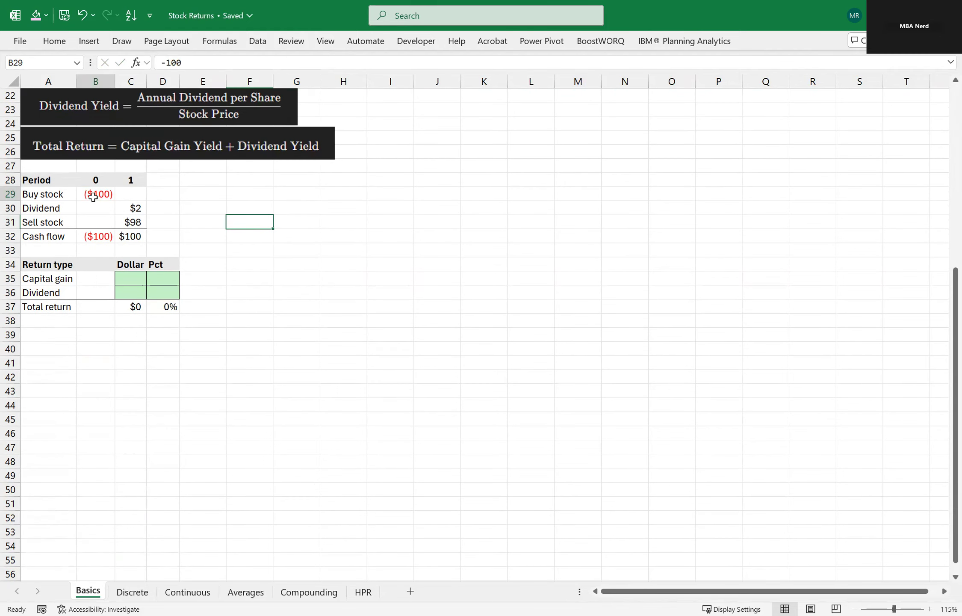
left_click(130, 221)
left_click(142, 275)
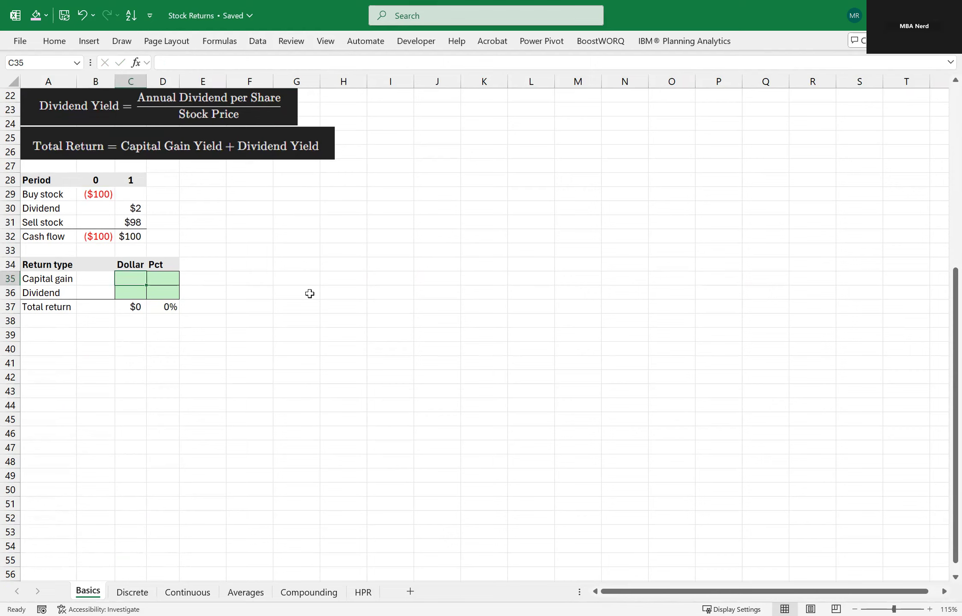
type("-2")
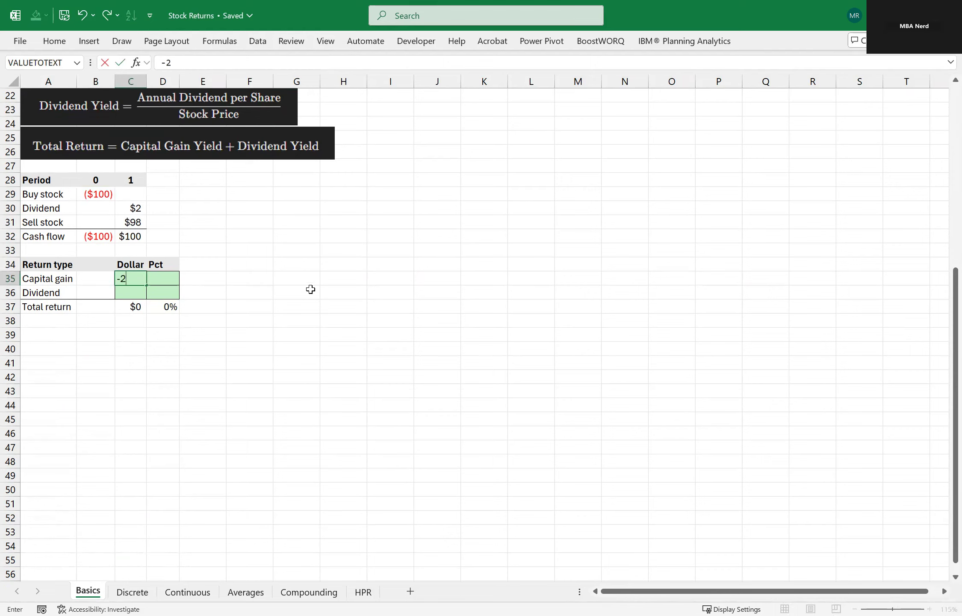
key("Tab")
type("-")
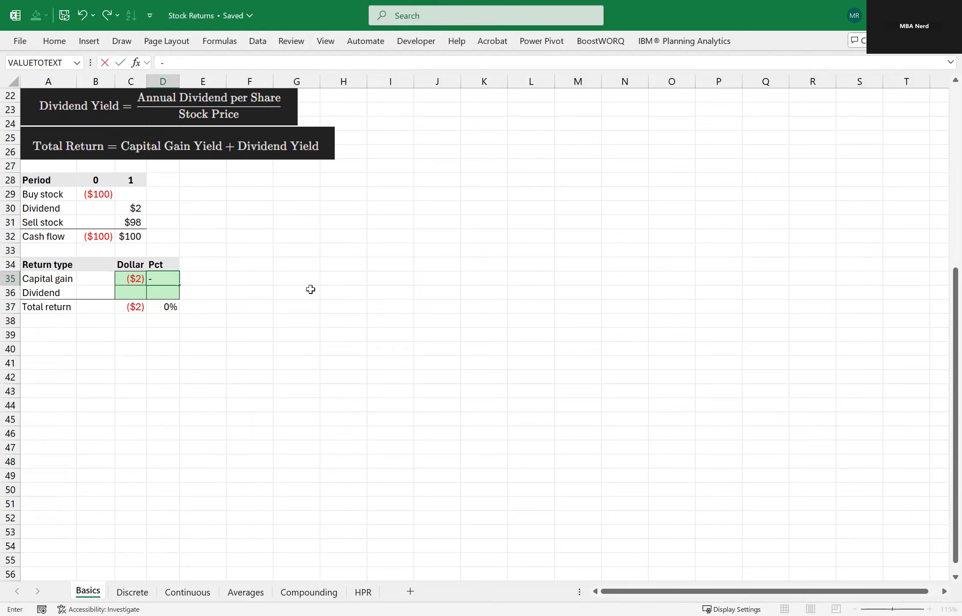
type("2%")
key("Tab")
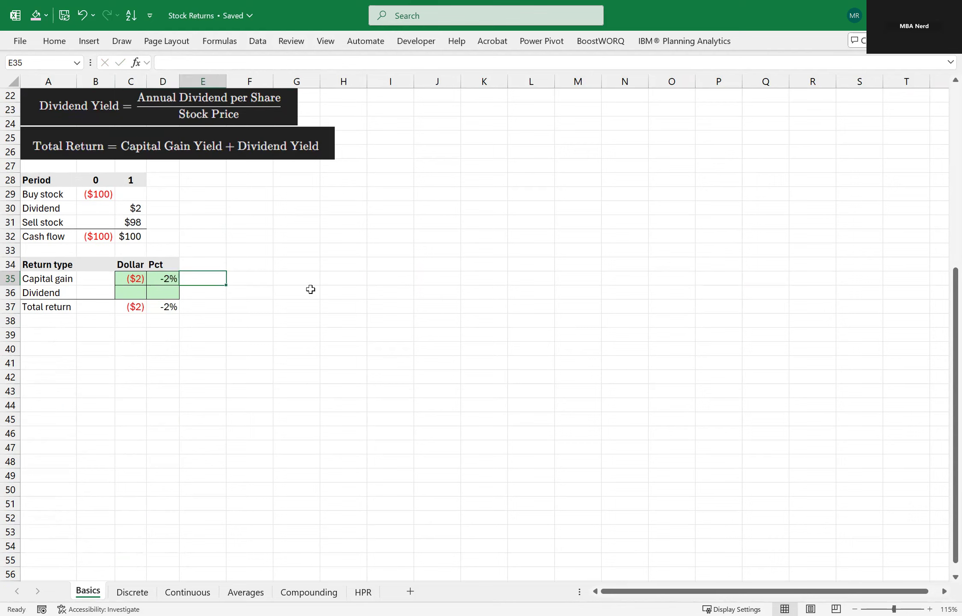
Fill in the second example's dividend return with 2 in dollars and 2% as the percentage.
key("Return")
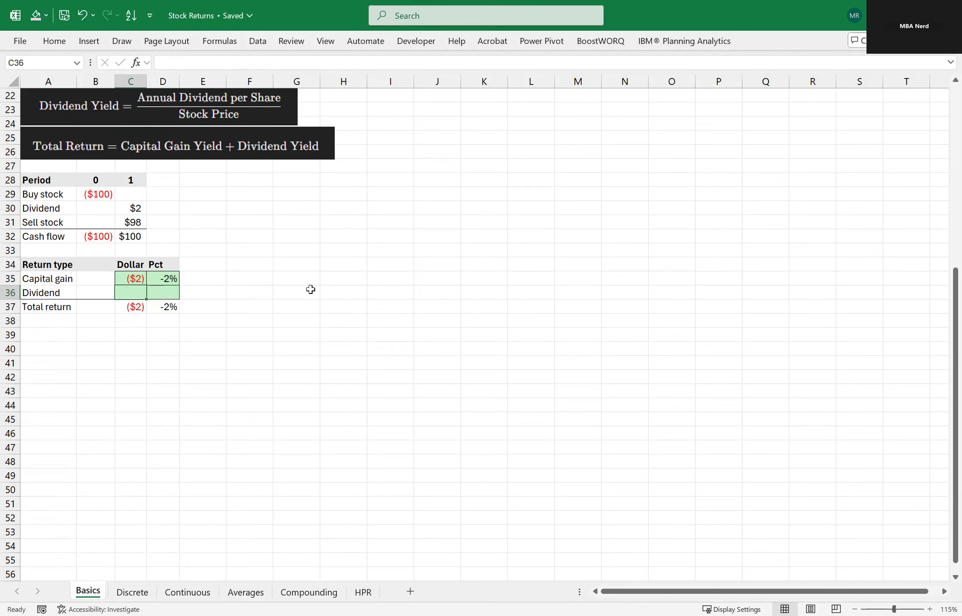
type("2")
key("Tab")
type("2%")
key("Return")
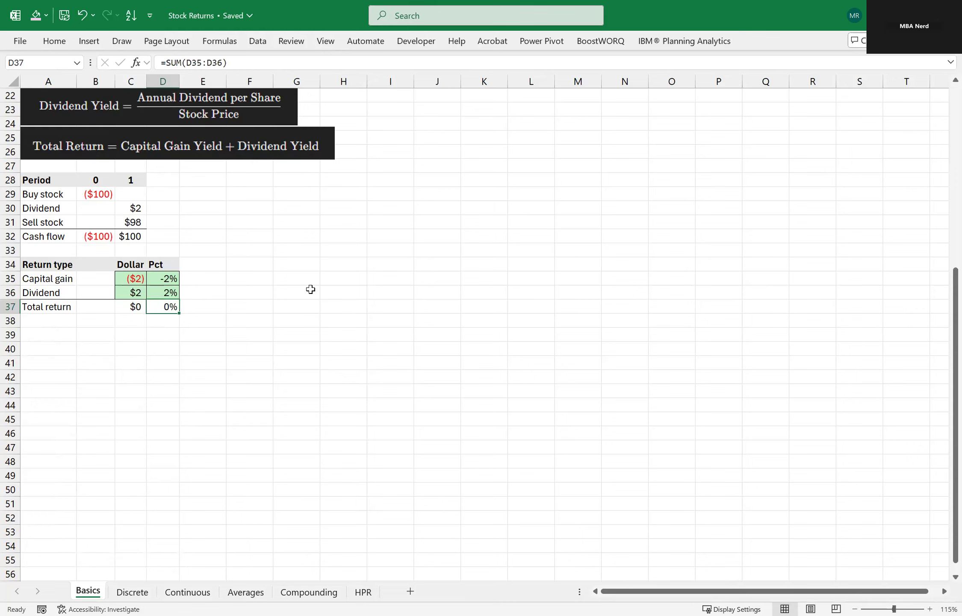
Switch to the Discrete sheet and look over the SPY dates and adjusted close prices in A2:B15.
key("ctrl+Home")
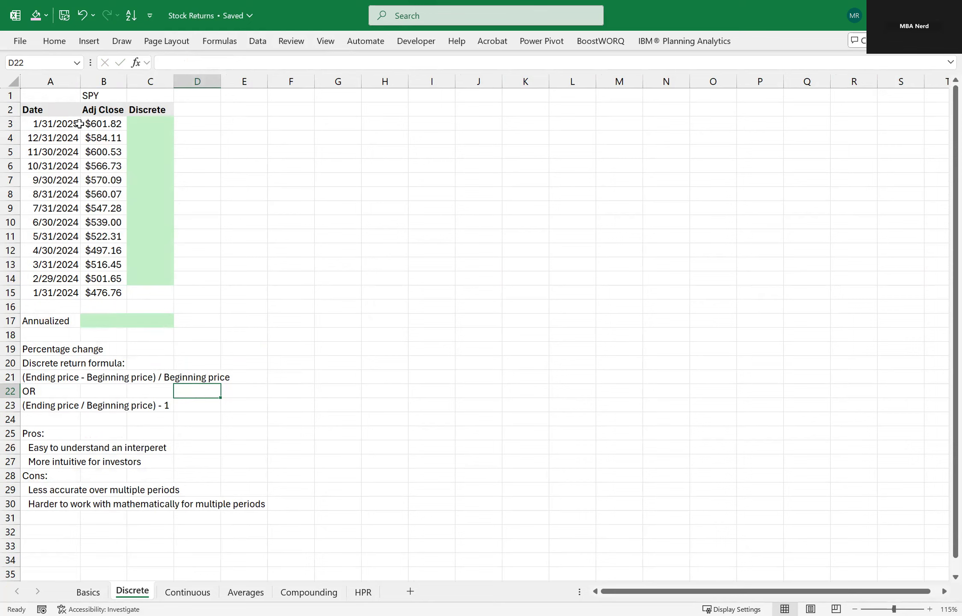
left_click_drag(60, 108, 87, 289)
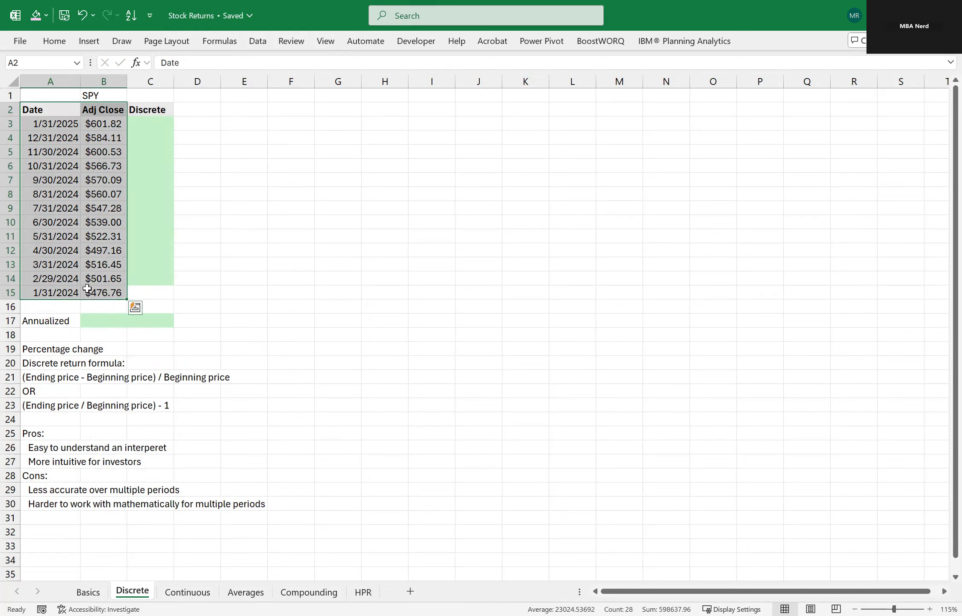
left_click(233, 218)
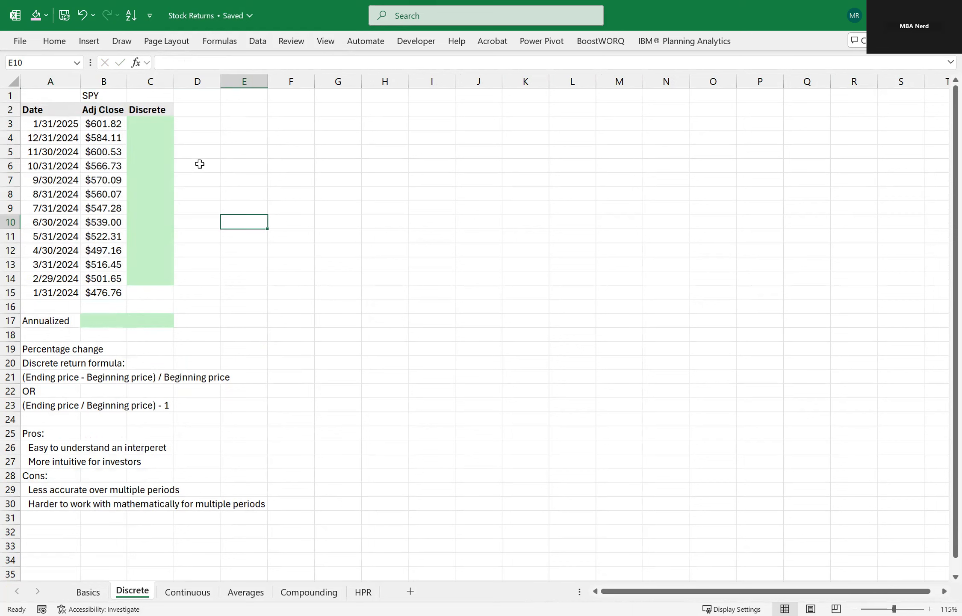
Calculate the 1/31/2025 discrete return in C3 with the formula =(B3-B4)/B4.
left_click(160, 125)
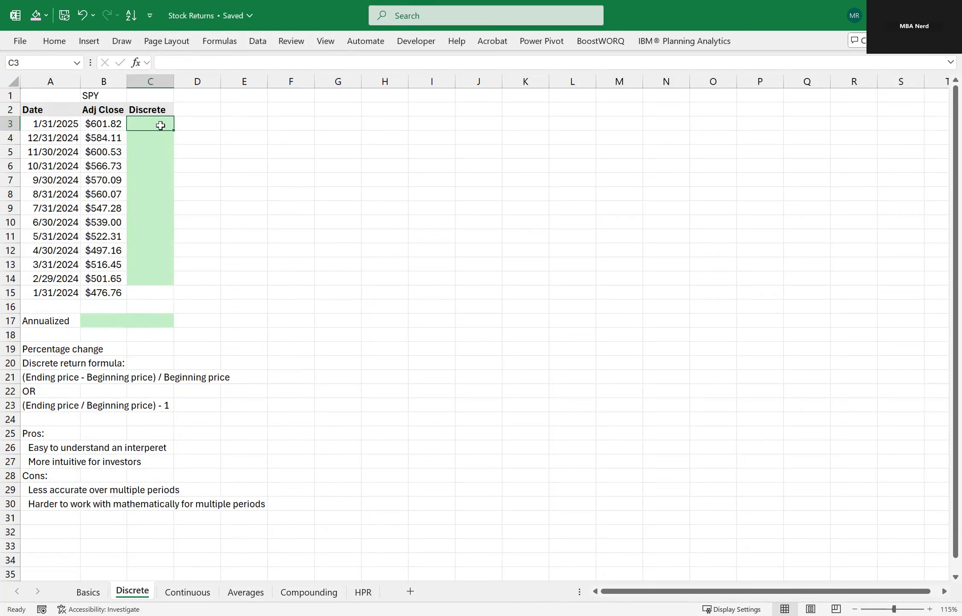
type("=")
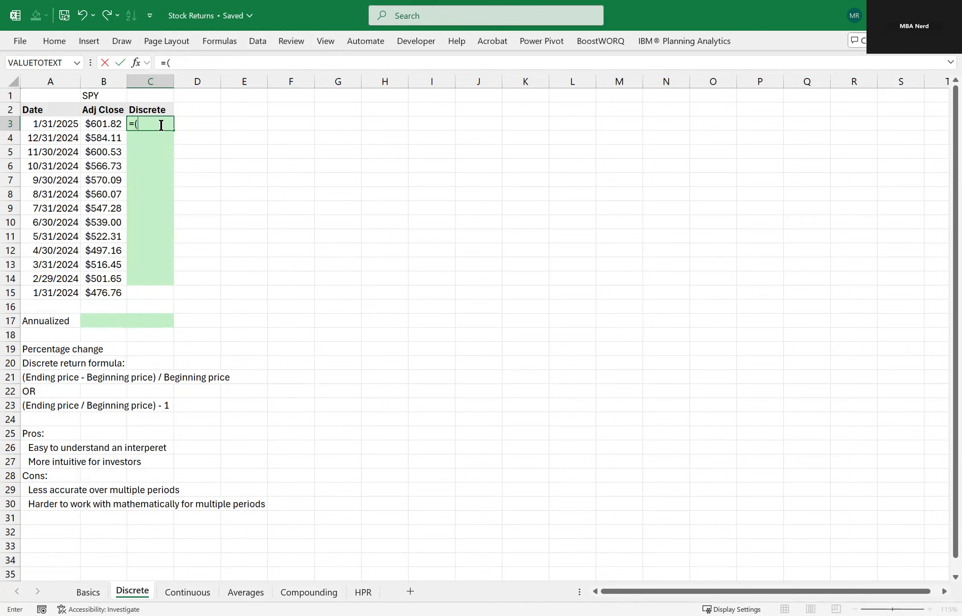
type("(")
key("Left")
type("-")
key("Left")
key("Down")
type(")/")
key("Left")
key("Down")
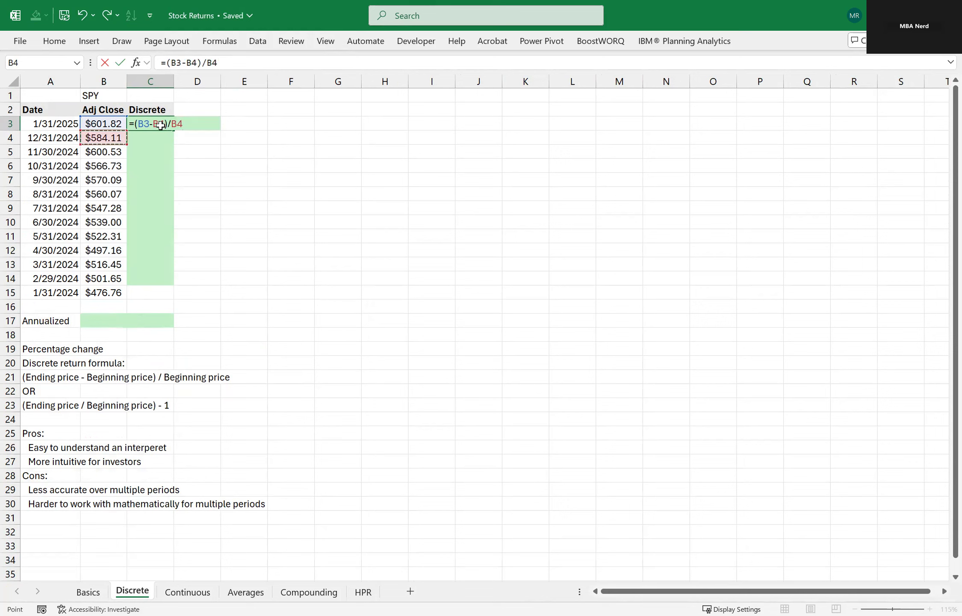
key("Return")
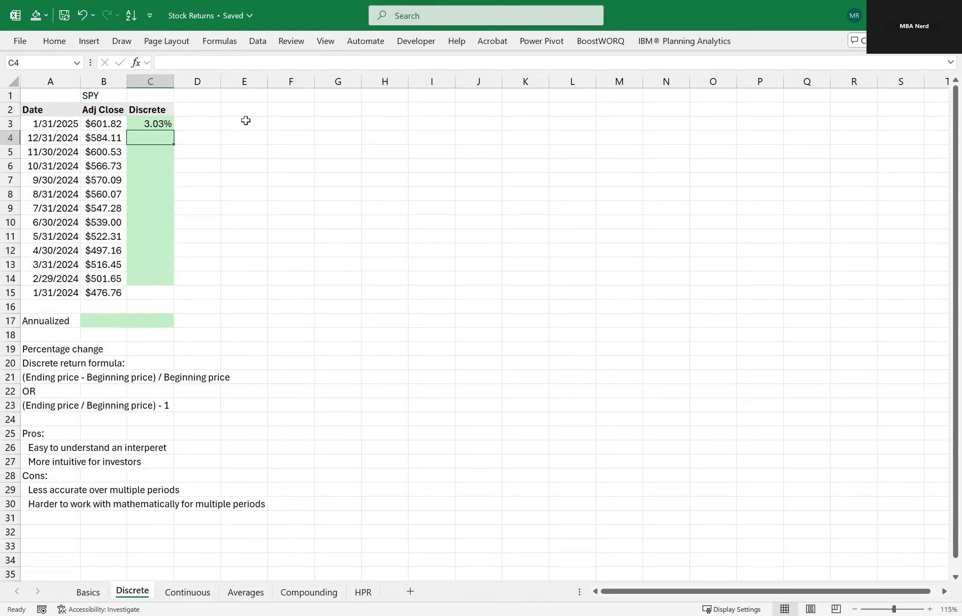
Copy the discrete return formula from C3 down through C14.
key("Up")
key("ctrl+c")
key("shift+Down")
key("shift+Down")
key("shift+Down")
key("shift+Down")
key("shift+Down")
key("shift+Down")
key("shift+Down")
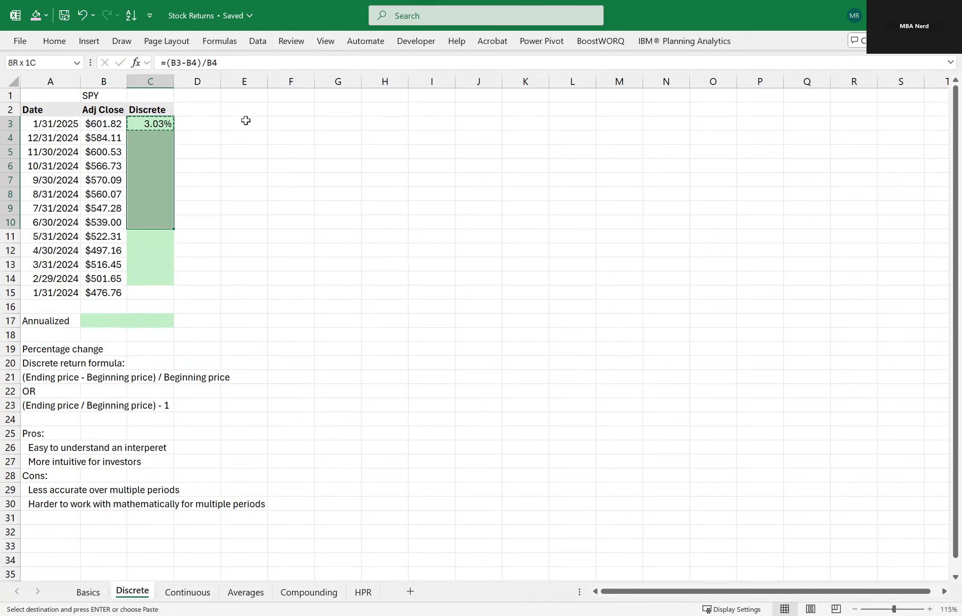
key("shift+Down")
key("shift+Down")
key("shift+Down")
key("shift+Down")
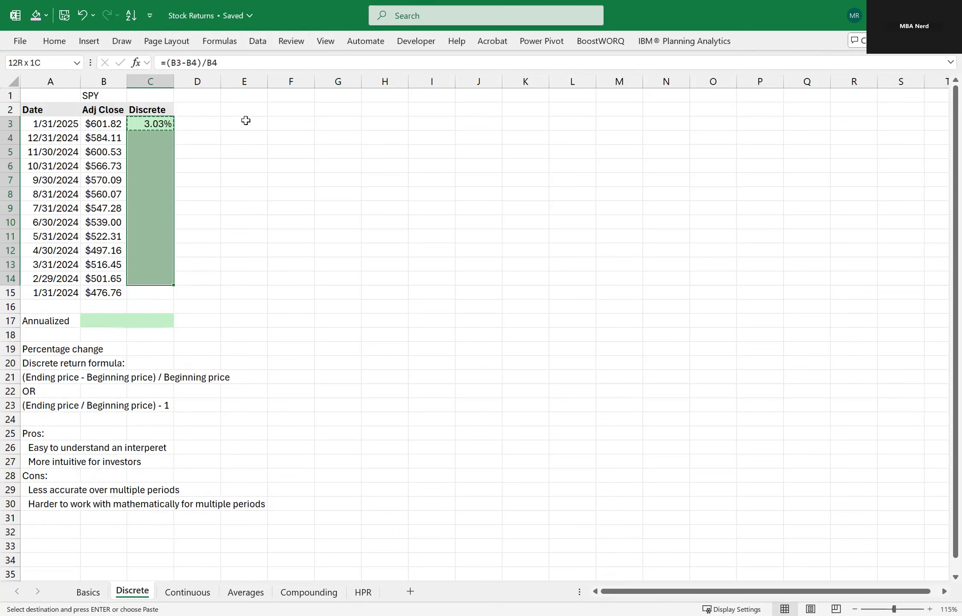
key("ctrl+v")
key("Up")
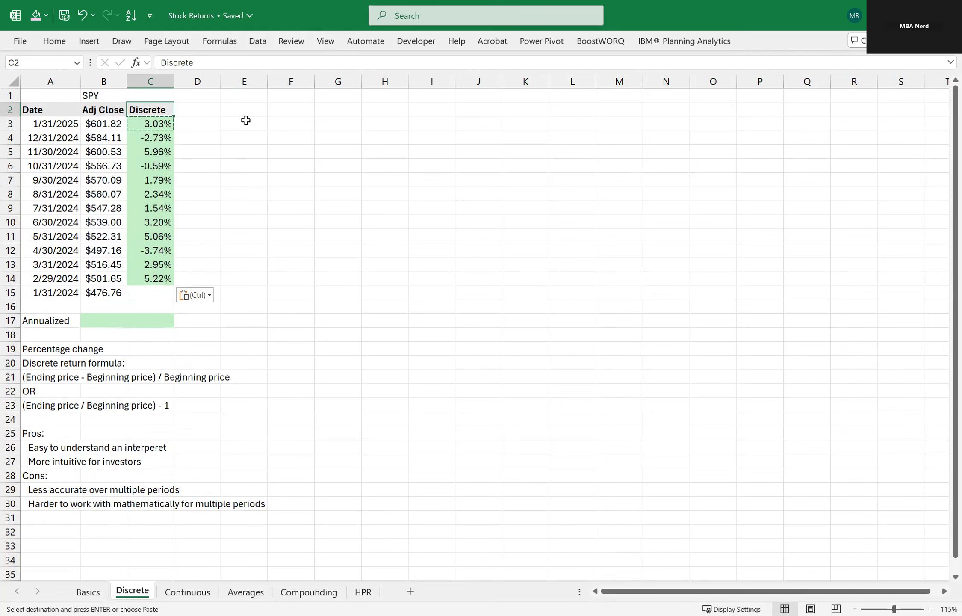
key("Escape")
Examine the monthly returns and their formulas in the Discrete column.
left_click(244, 139)
left_click(156, 125)
left_click_drag(157, 124, 158, 139)
left_click(148, 197)
left_click(153, 236)
left_click(157, 265)
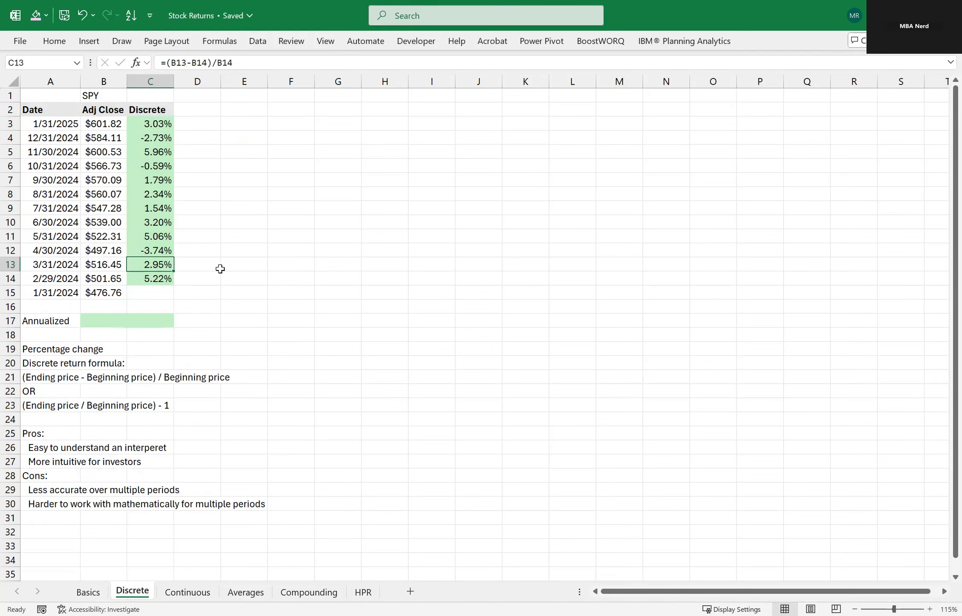
left_click(248, 262)
left_click(223, 207)
left_click(228, 260)
Calculate the annualized SPY return in B17 with the formula =(B3-B15)/B15.
left_click(120, 319)
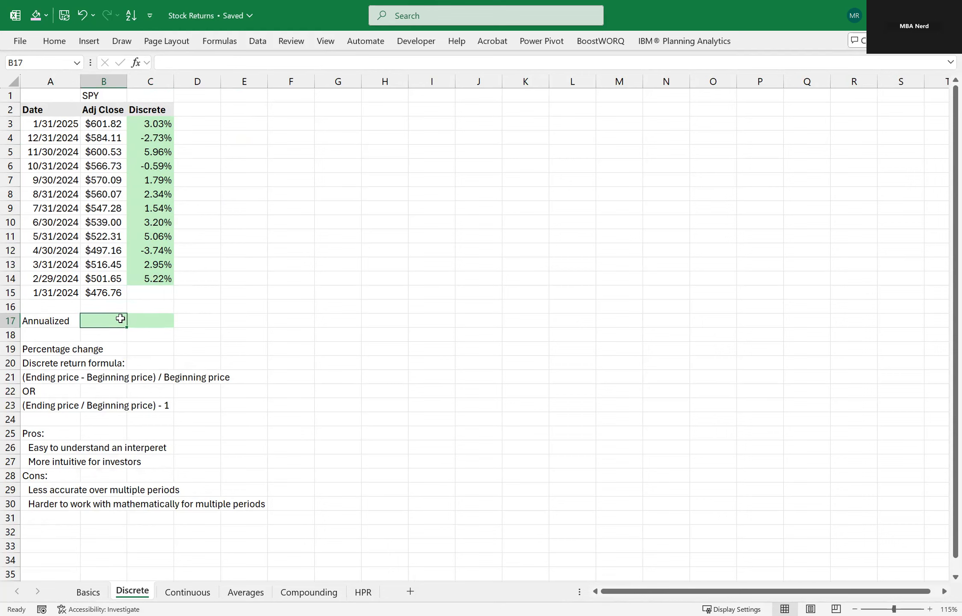
type("=")
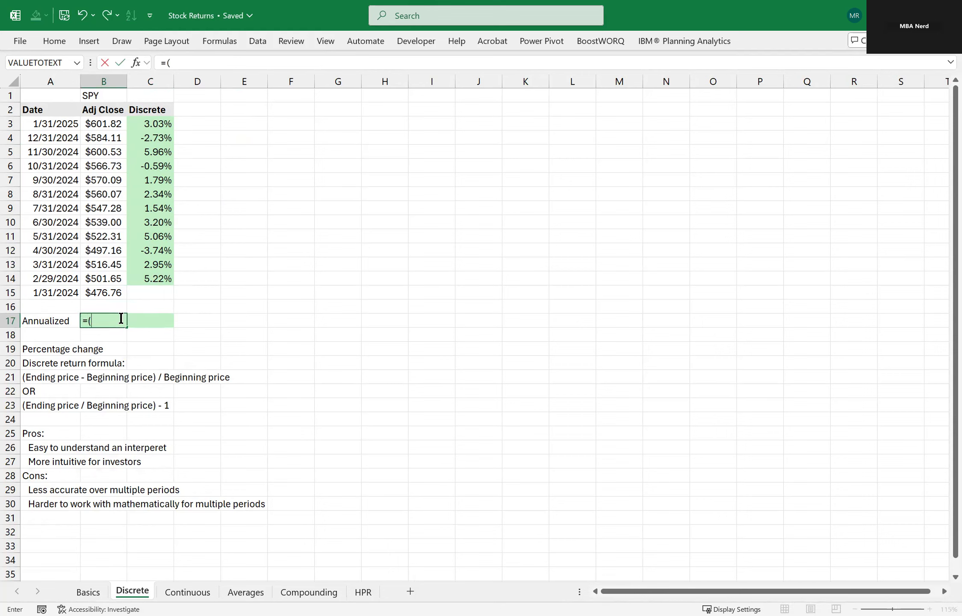
type("(")
left_click(106, 126)
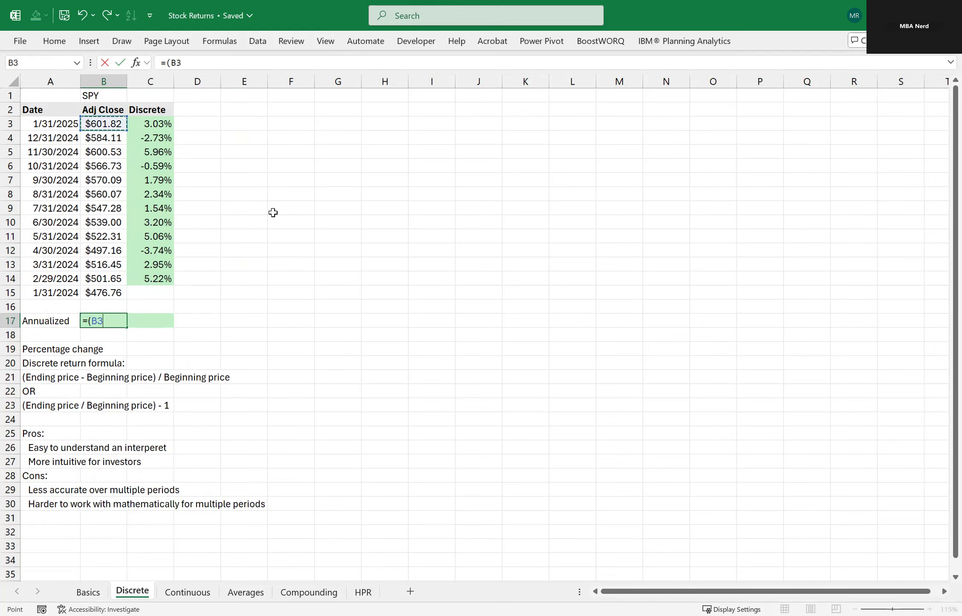
type("-")
left_click(107, 291)
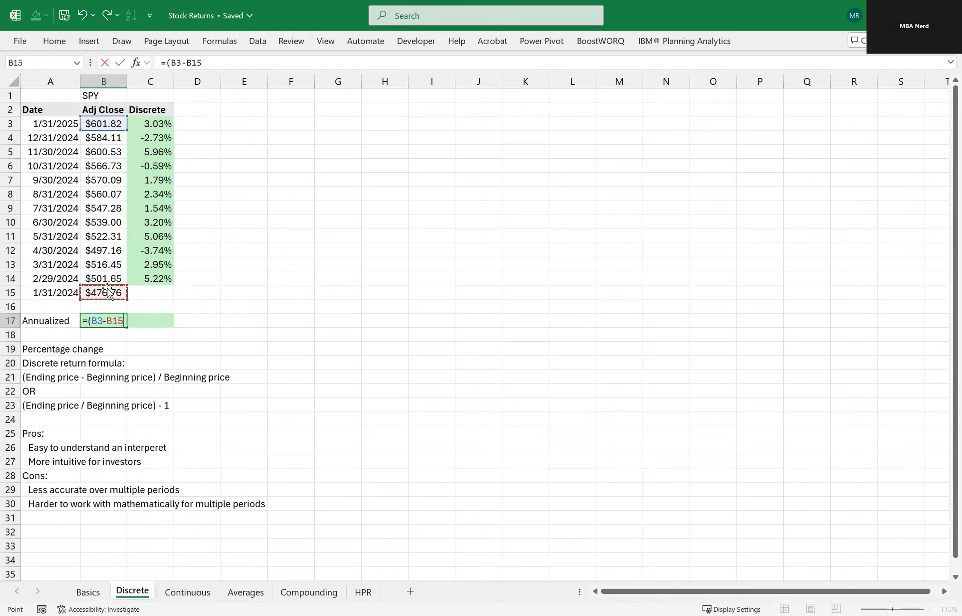
type(")/")
left_click(108, 292)
key("ctrl+Return")
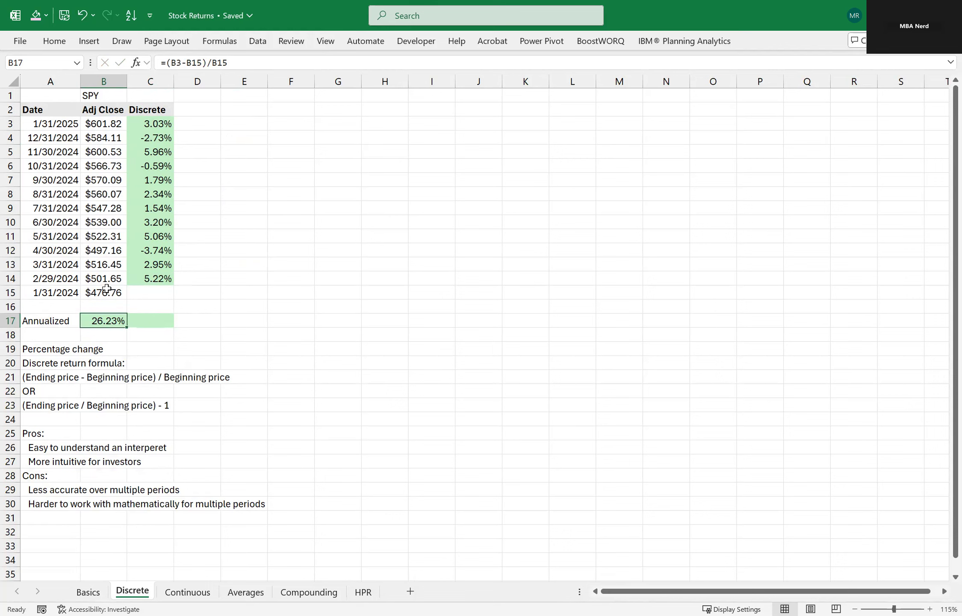
Total the monthly discrete returns in C17 with the formula =SUM(C3:C14).
key("Right")
type("=")
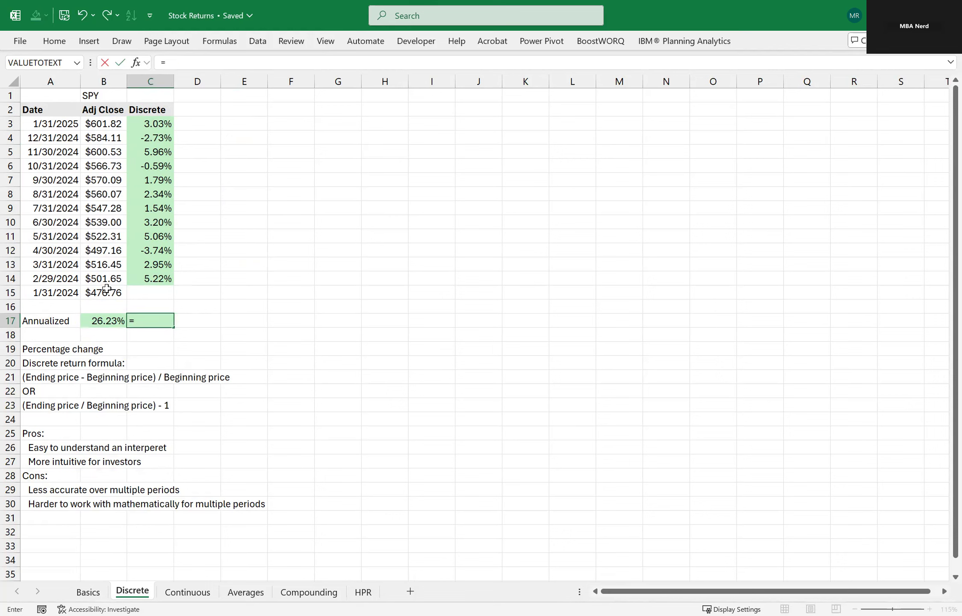
type("SUM(")
key("ctrl+Up")
key("ctrl+shift+Up")
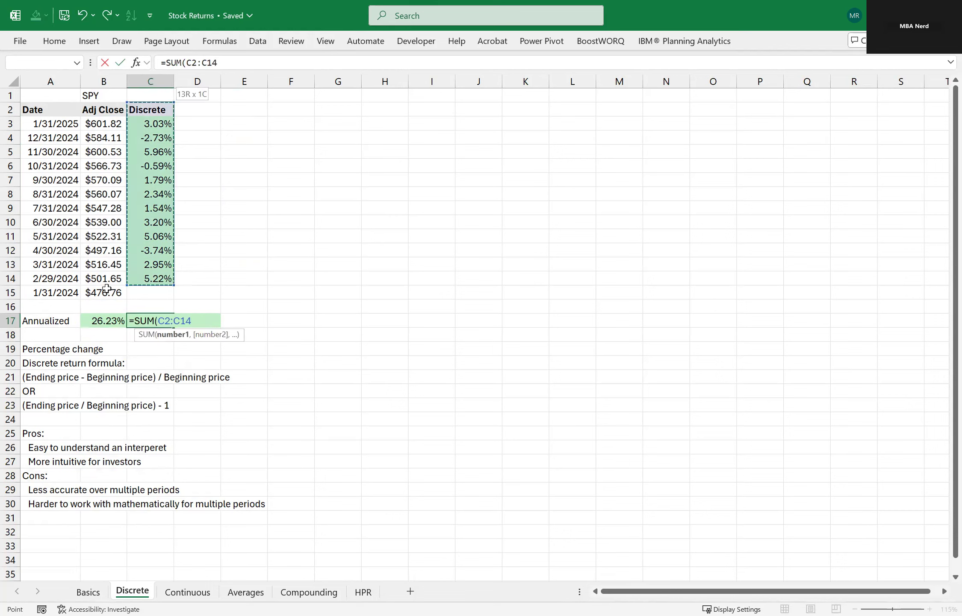
key("ctrl+Return")
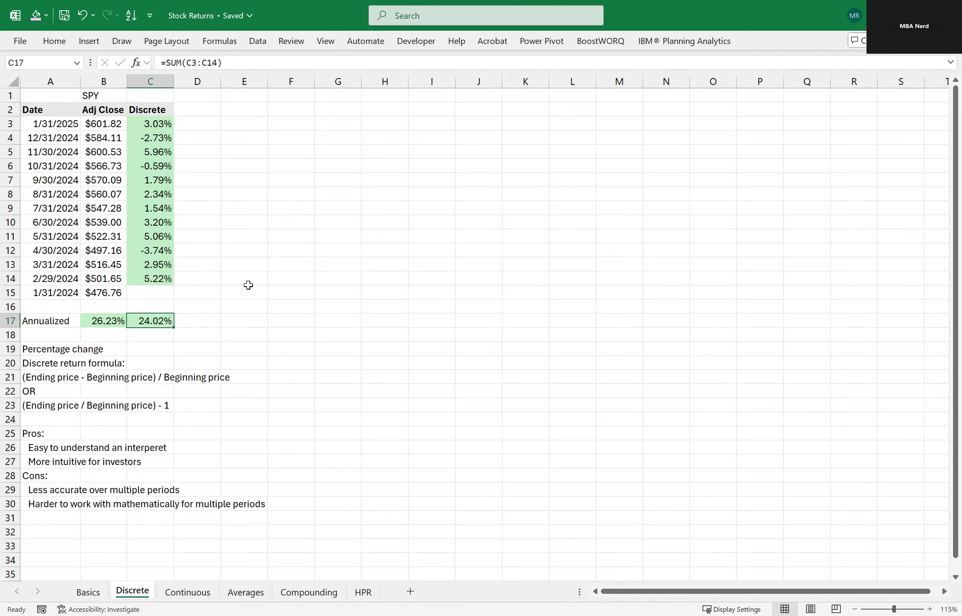
left_click(58, 325)
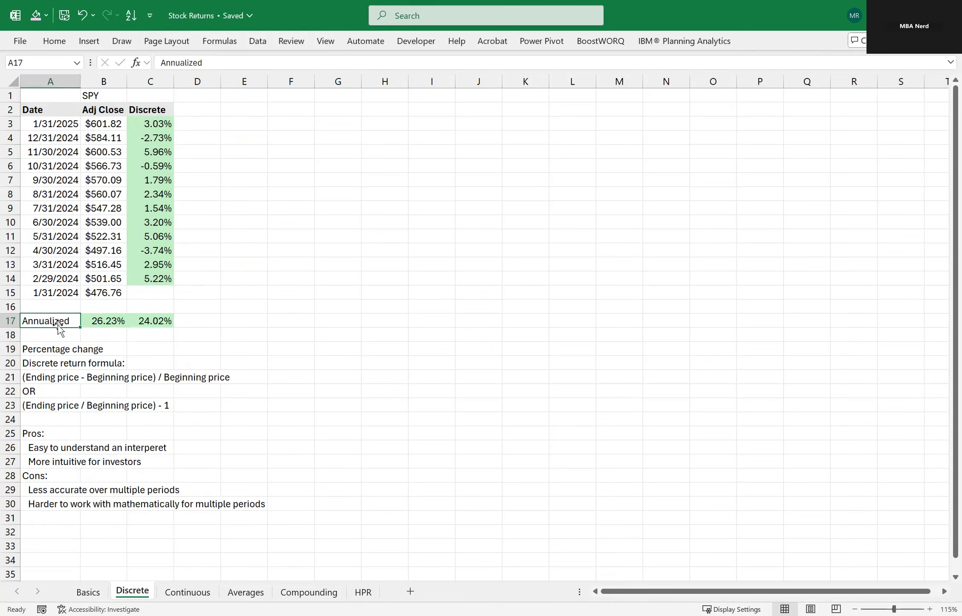
left_click(136, 293)
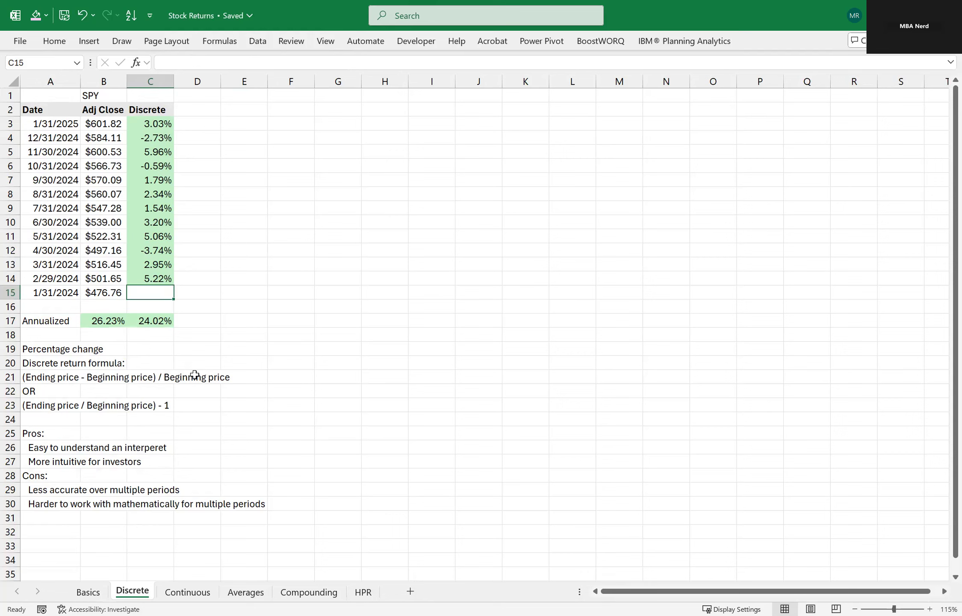
left_click(163, 351)
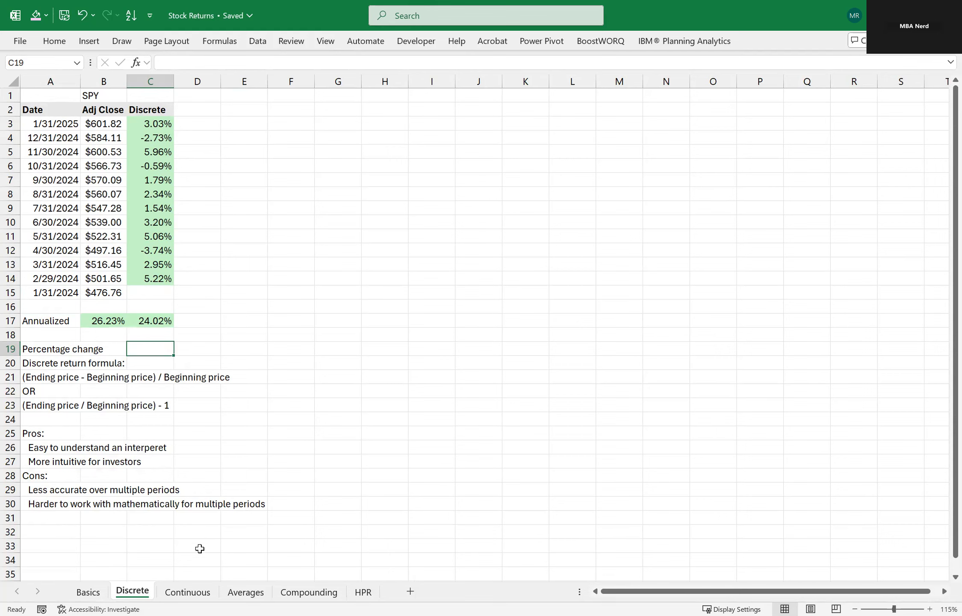
Open the Continuous sheet and look over its date, adjusted close and continuous return columns.
left_click(185, 592)
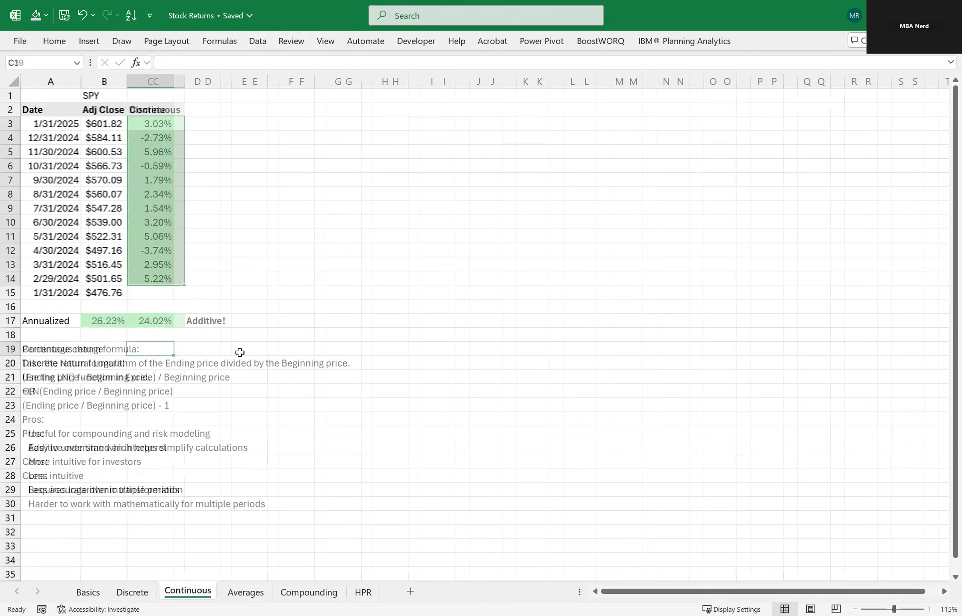
left_click(254, 278)
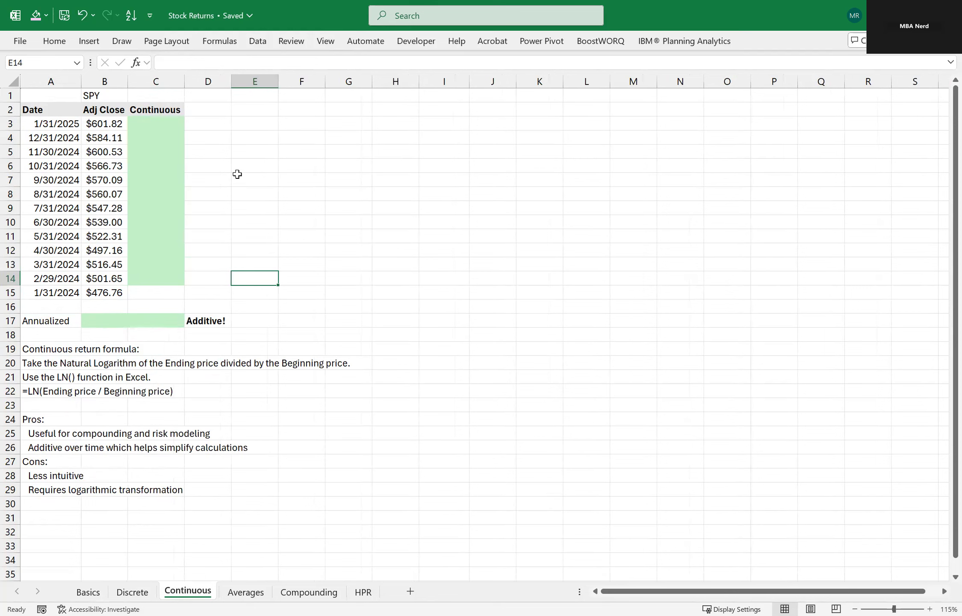
left_click(161, 124)
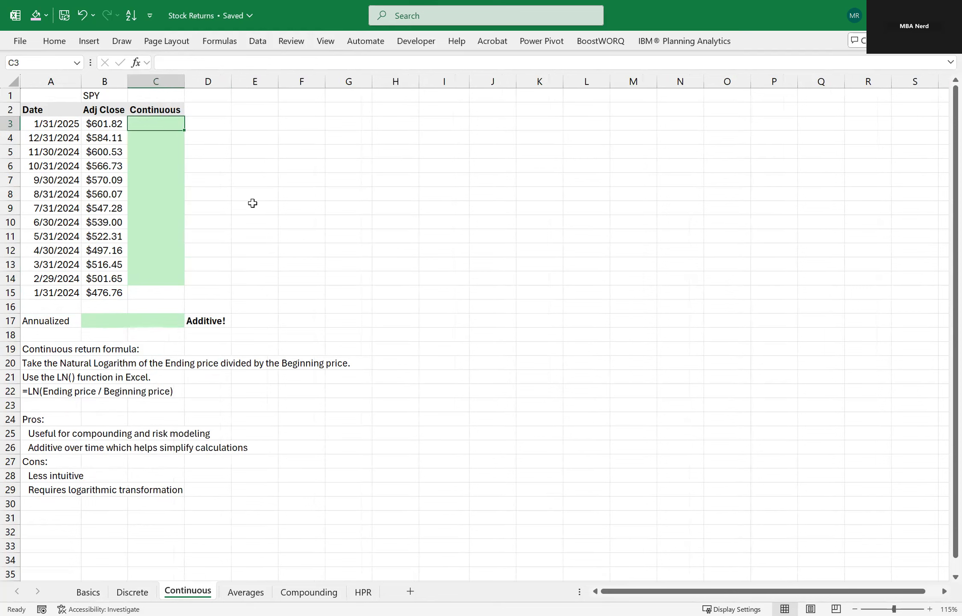
key("Up")
key("Left")
key("Left")
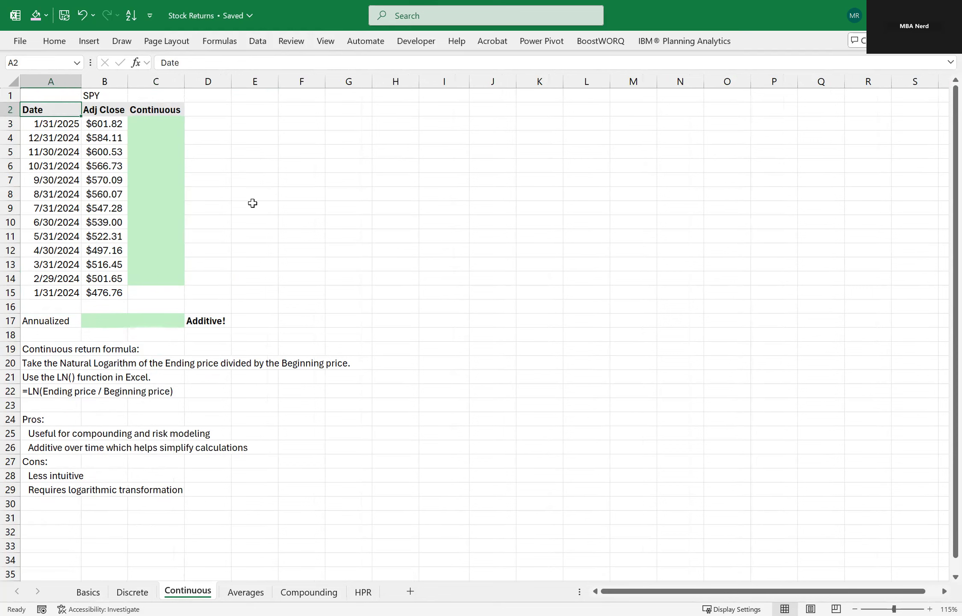
key("ctrl+shift+Right")
key("ctrl+space")
key("ctrl+Home")
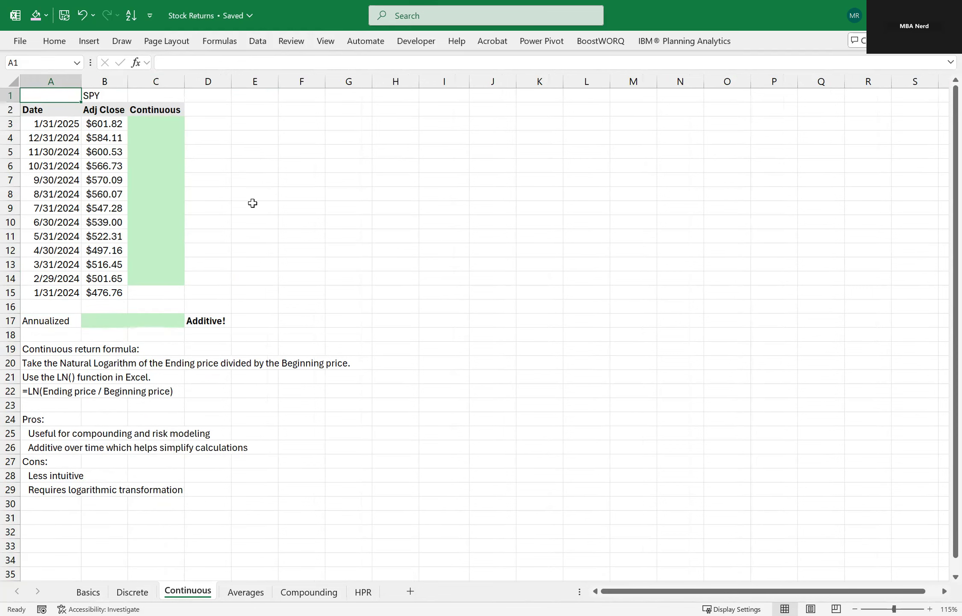
Calculate the 1/31/2025 continuous return in C3 with the formula =LN(B3/B4).
left_click(111, 124)
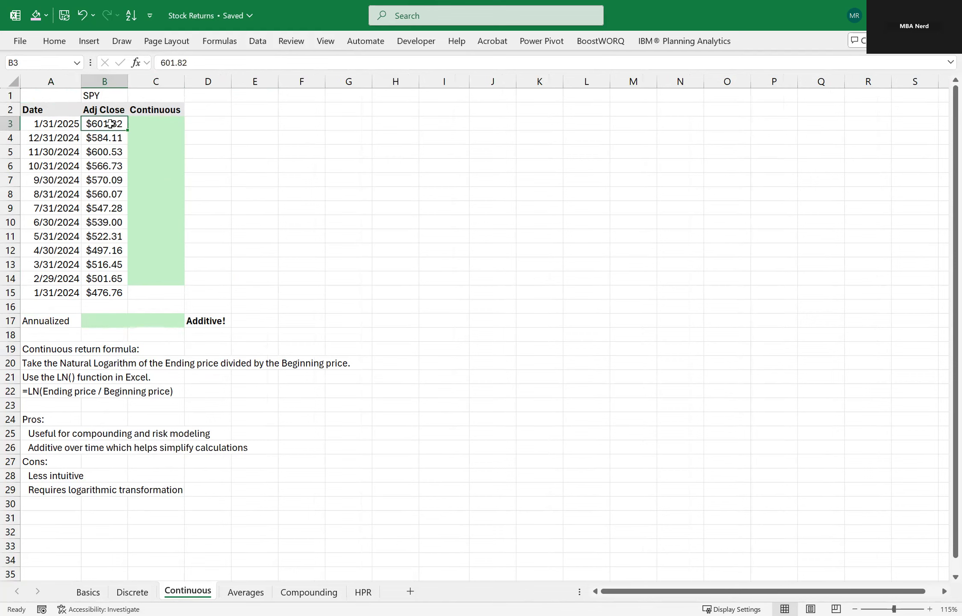
left_click(144, 120)
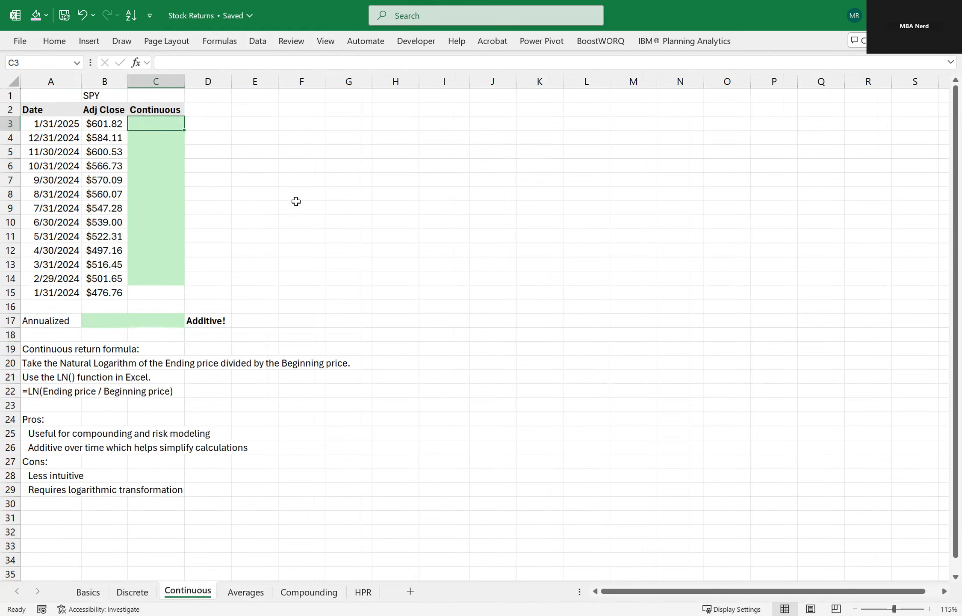
type("=")
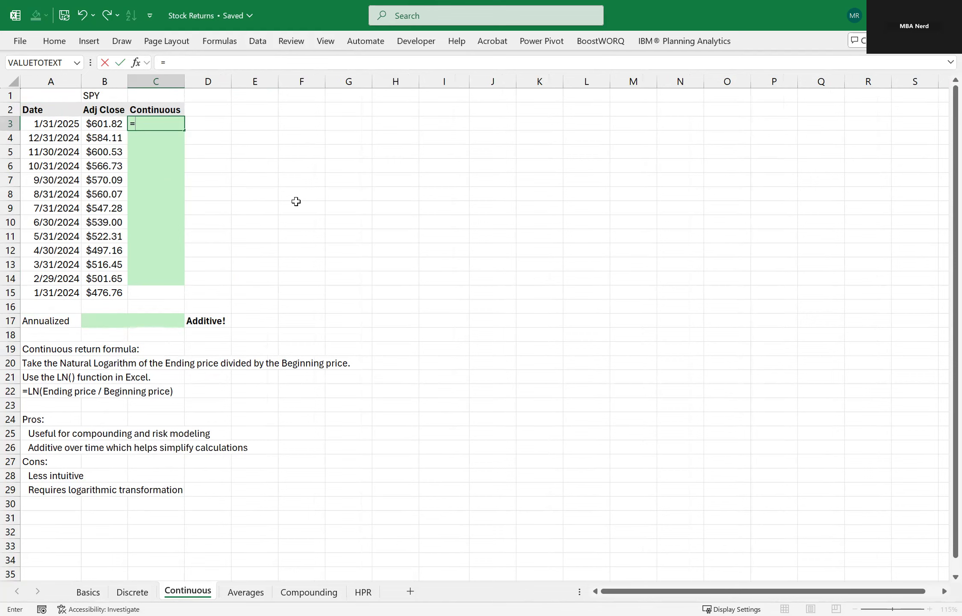
type("ln")
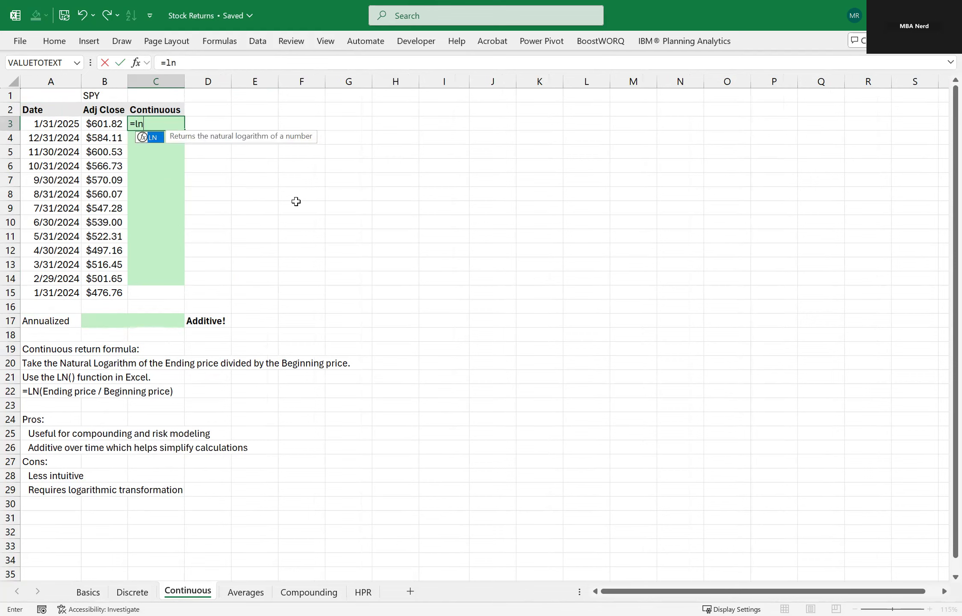
key("Tab")
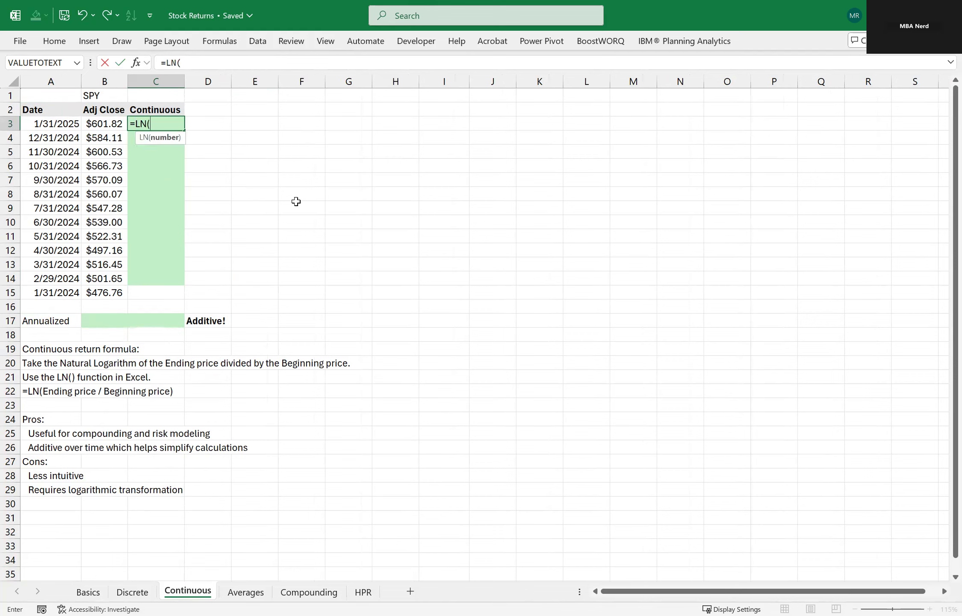
key("Left")
type("/")
key("Down")
key("Return")
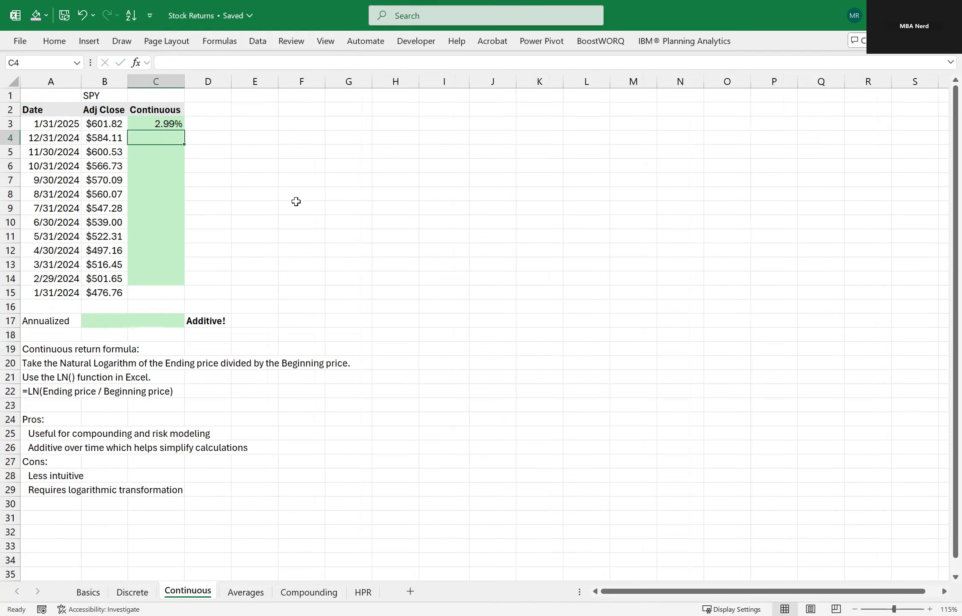
Copy the continuous return formula from C3 down through C14.
key("Up")
key("ctrl+c")
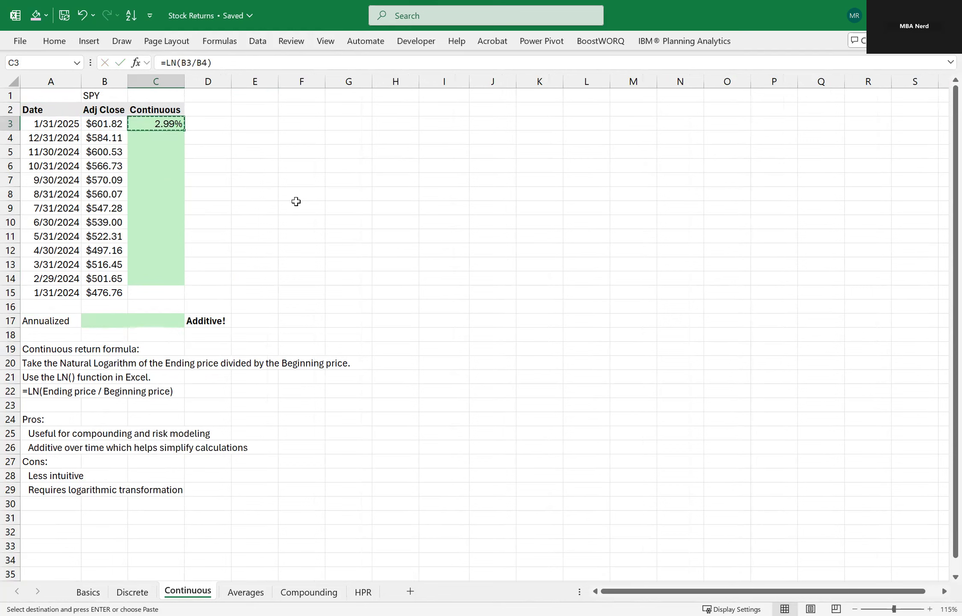
key("shift+Down")
key("shift+Down")
key("shift+Down")
key("shift+Down")
key("shift+Down")
key("shift+Down")
key("shift+Down")
key("shift+Down")
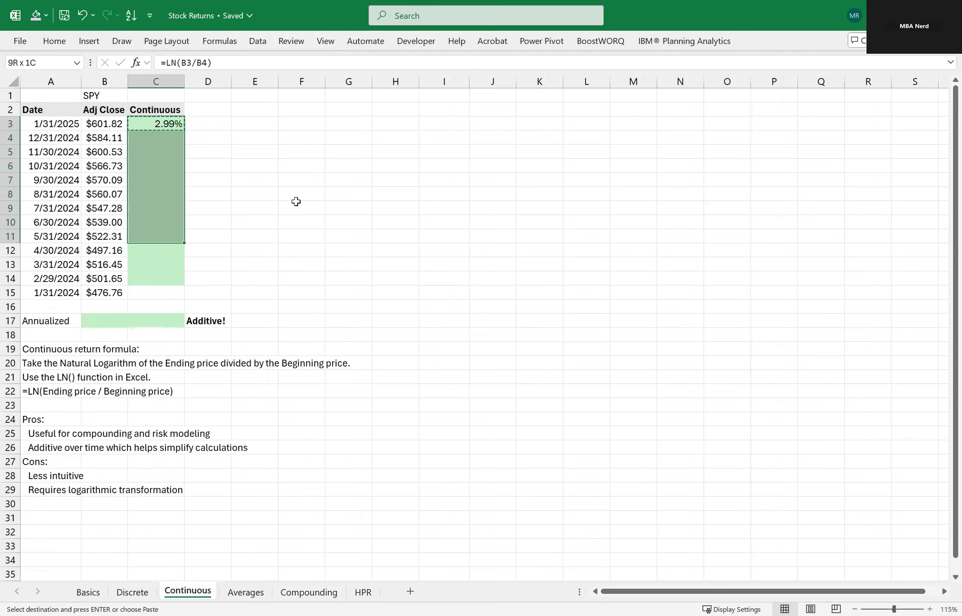
key("shift+Down")
key("shift+Down")
key("shift+Down")
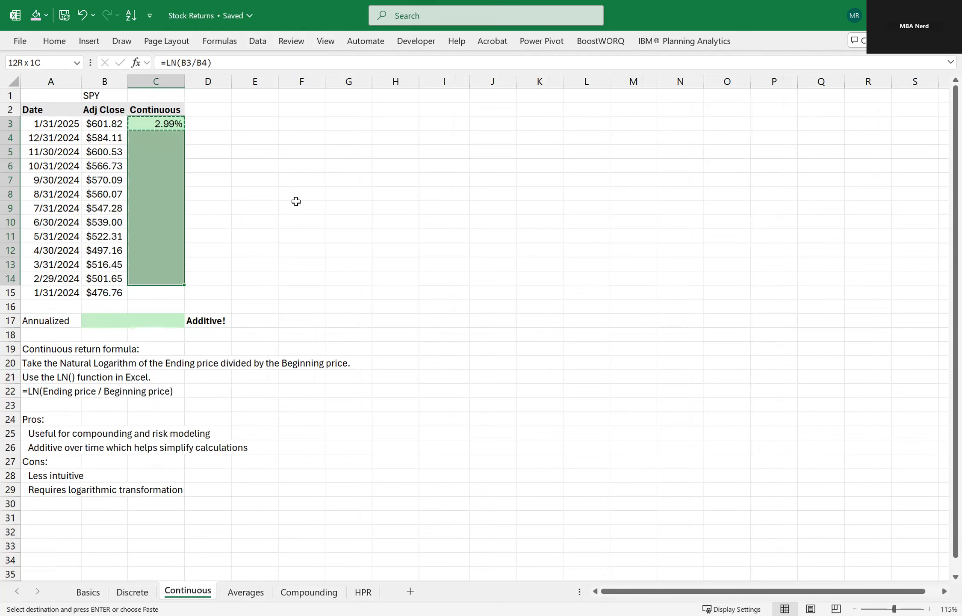
key("ctrl+v")
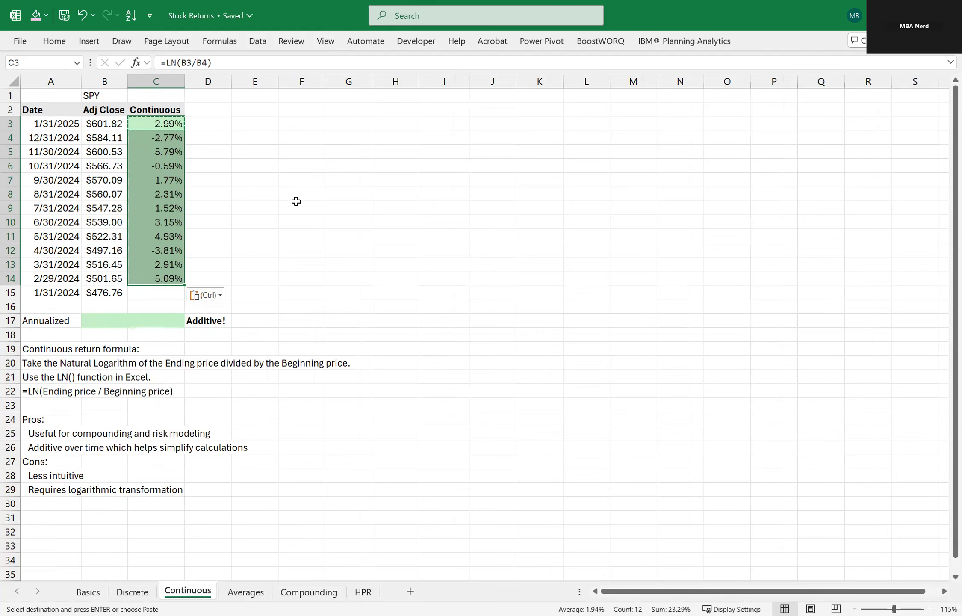
key("Down")
key("Escape")
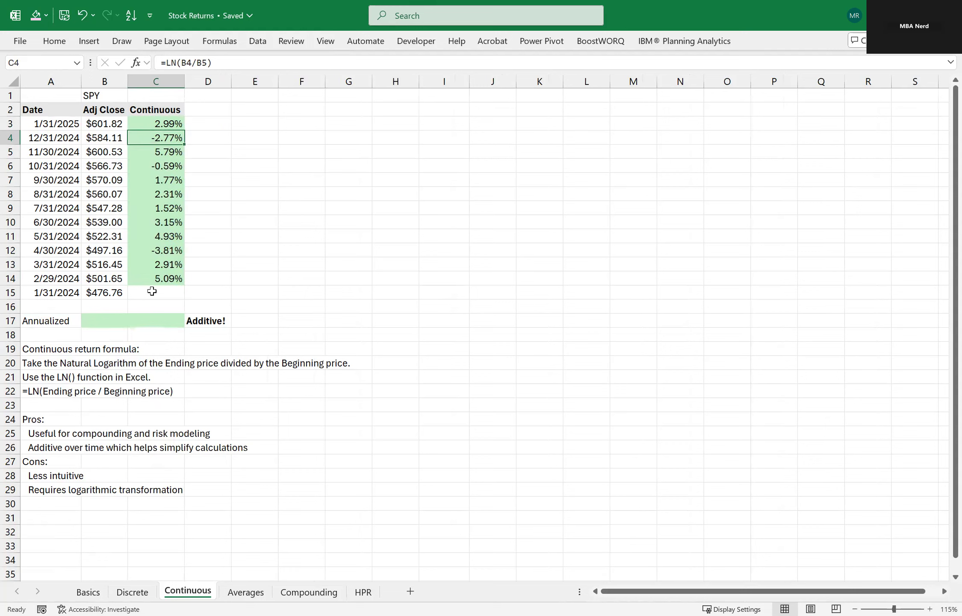
Calculate the annualized continuous SPY return in B17 with the formula =LN(B3/B15).
left_click(102, 316)
type("=")
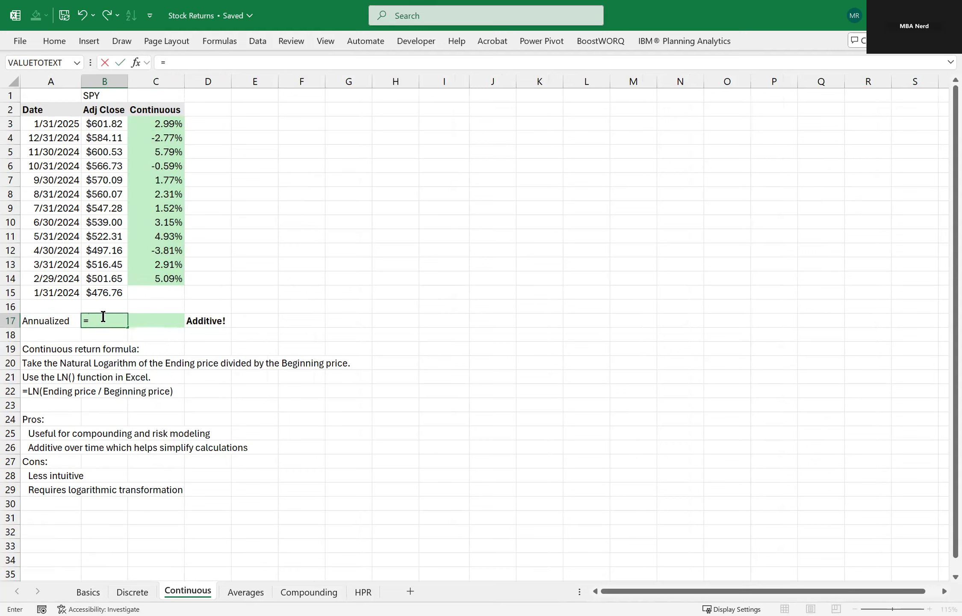
type("LN(")
left_click(106, 123)
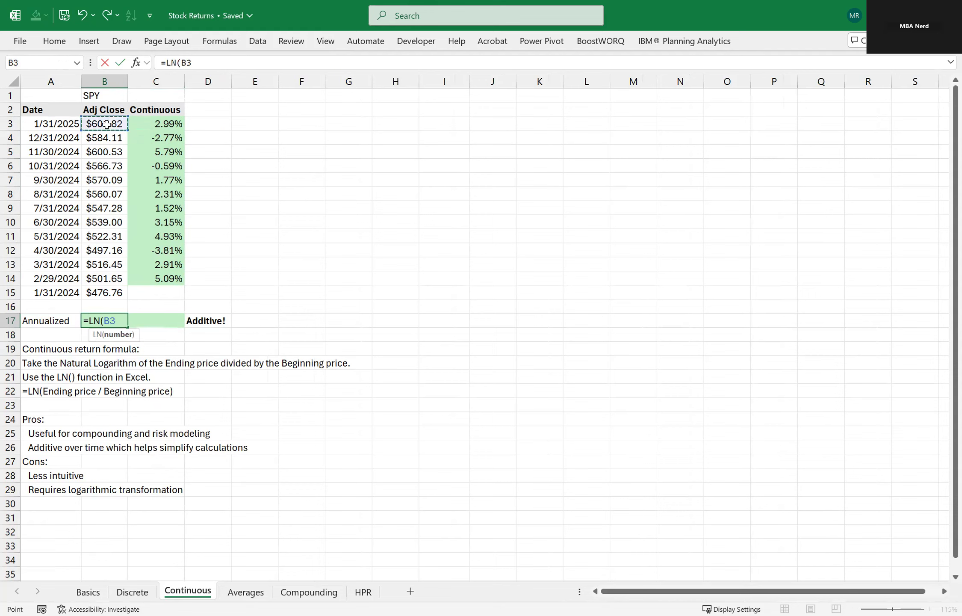
type("/")
left_click(113, 292)
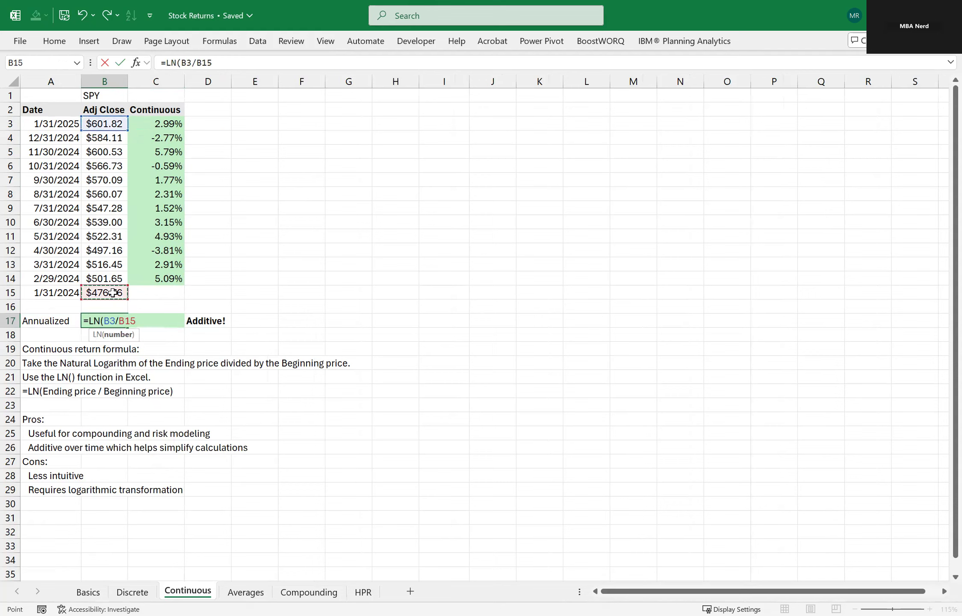
key("Return")
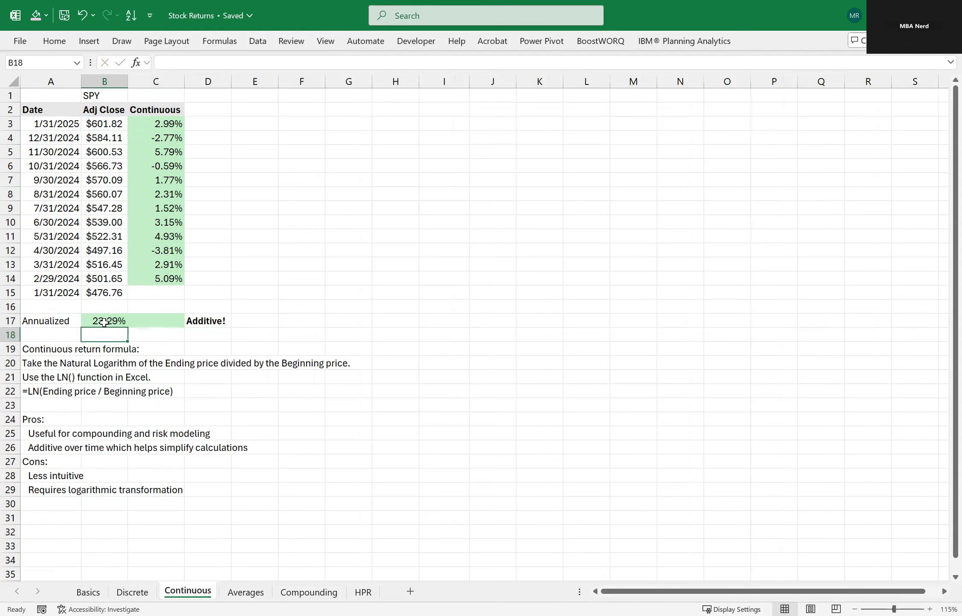
key("Up")
Total the monthly continuous returns in C17 with the formula =SUM(C3:C14) and compare it with the annualized return in B17.
left_click(149, 319)
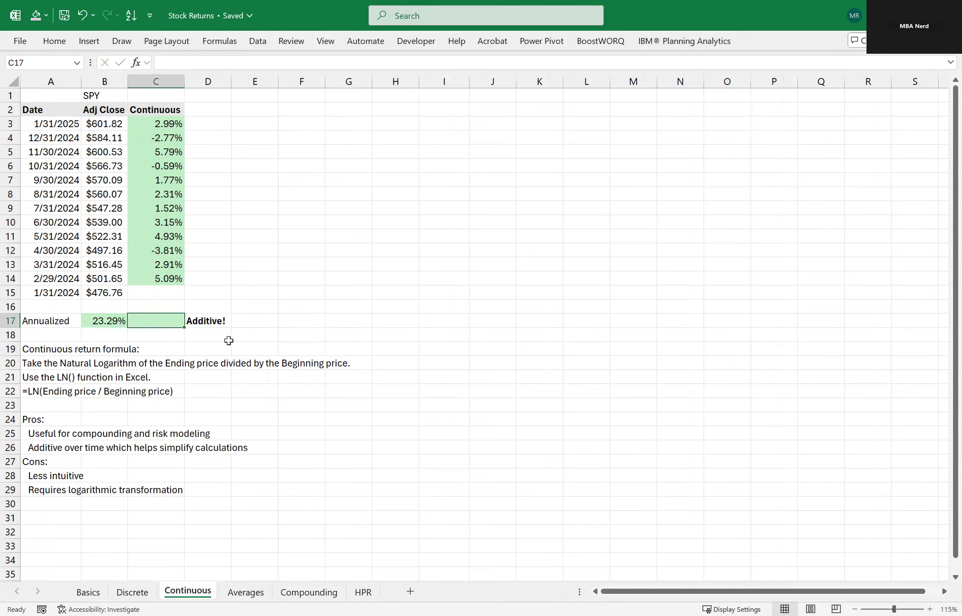
type("=")
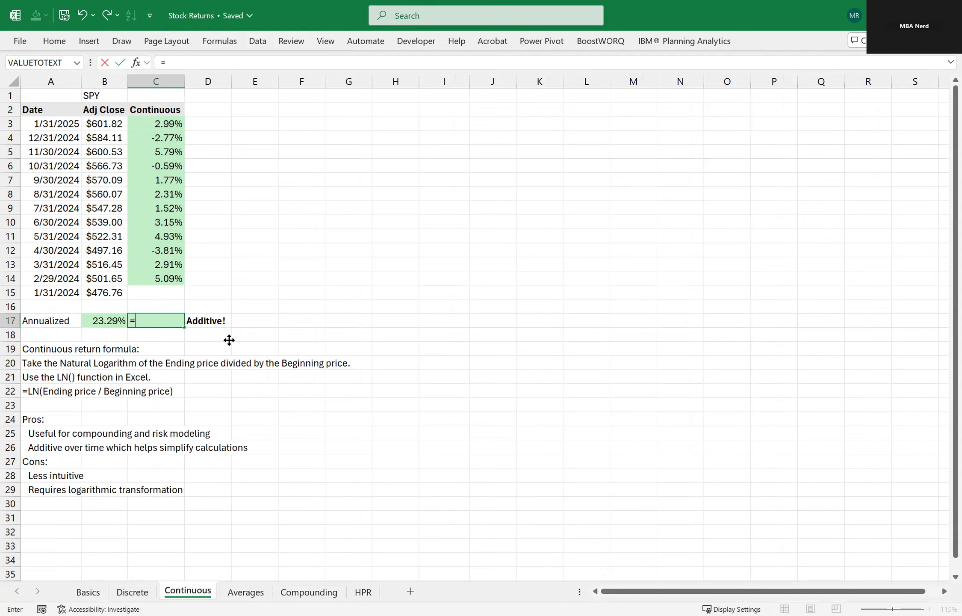
type("SUM(")
key("ctrl+Up")
key("ctrl+shift+Up")
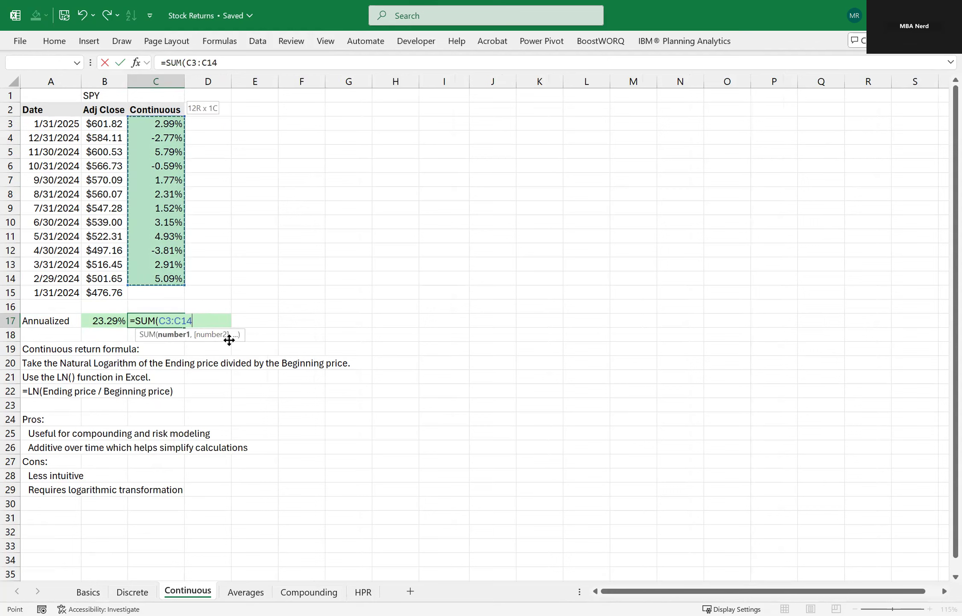
key("Return")
left_click(107, 319)
key("shift+Right")
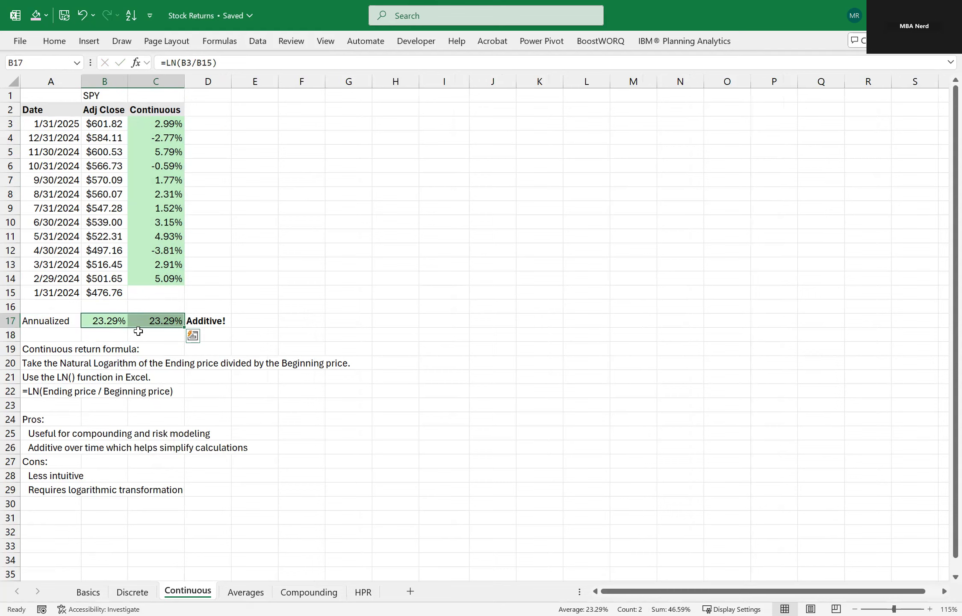
left_click(140, 334)
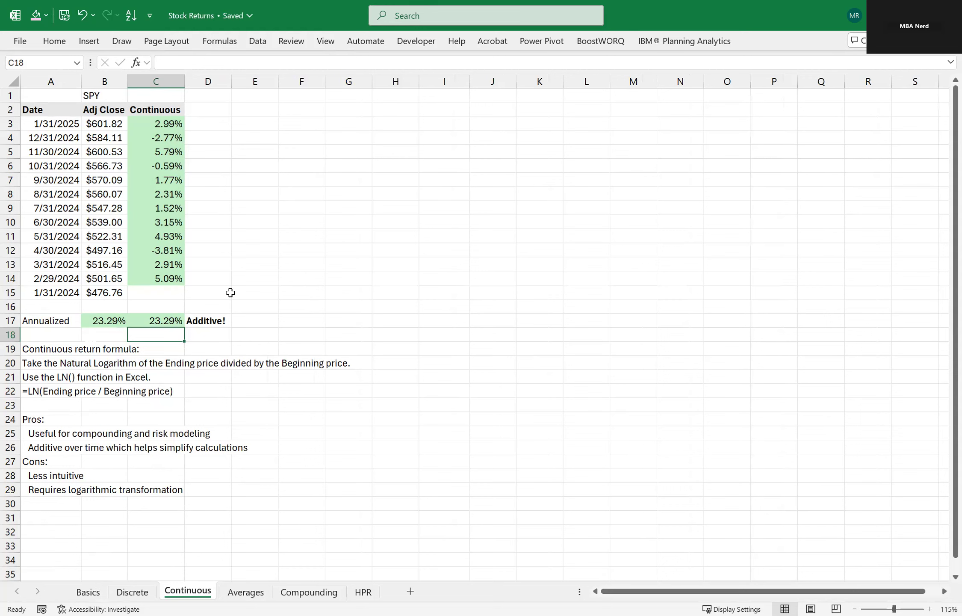
left_click(272, 429)
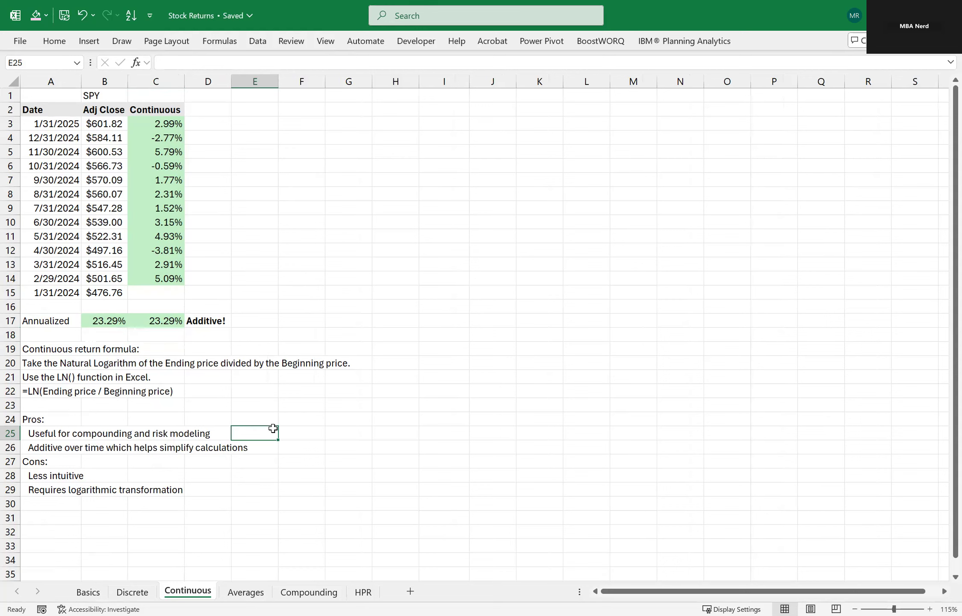
Open the Averages sheet and review its date, adjusted close and discrete return columns.
left_click(250, 591)
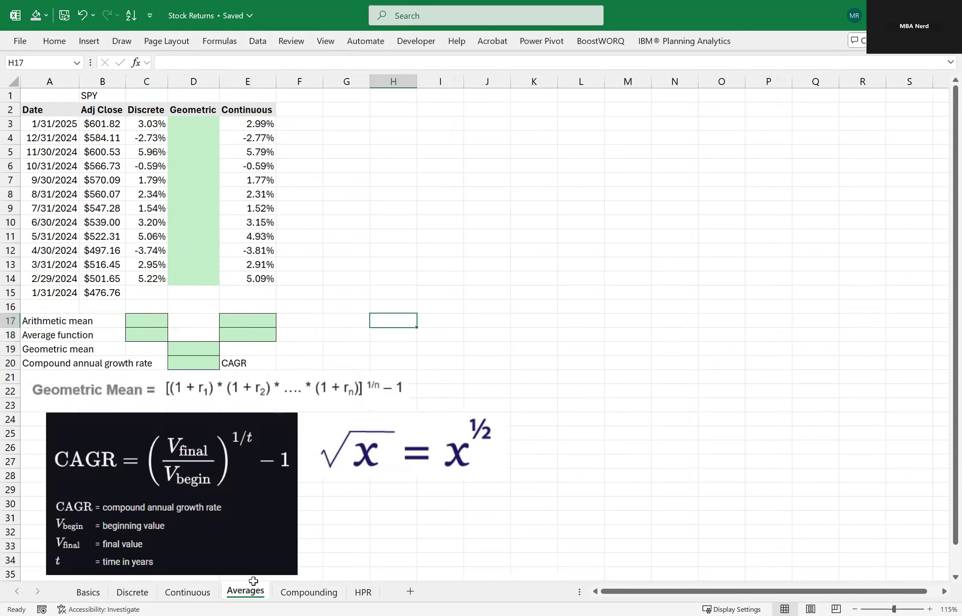
left_click(326, 220)
left_click_drag(60, 81, 90, 77)
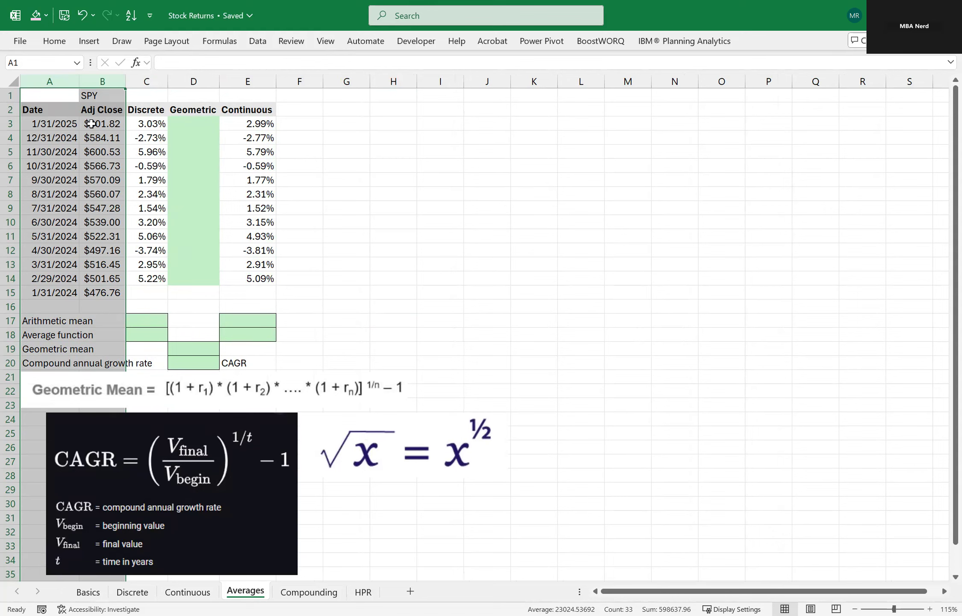
left_click(371, 180)
left_click(156, 125)
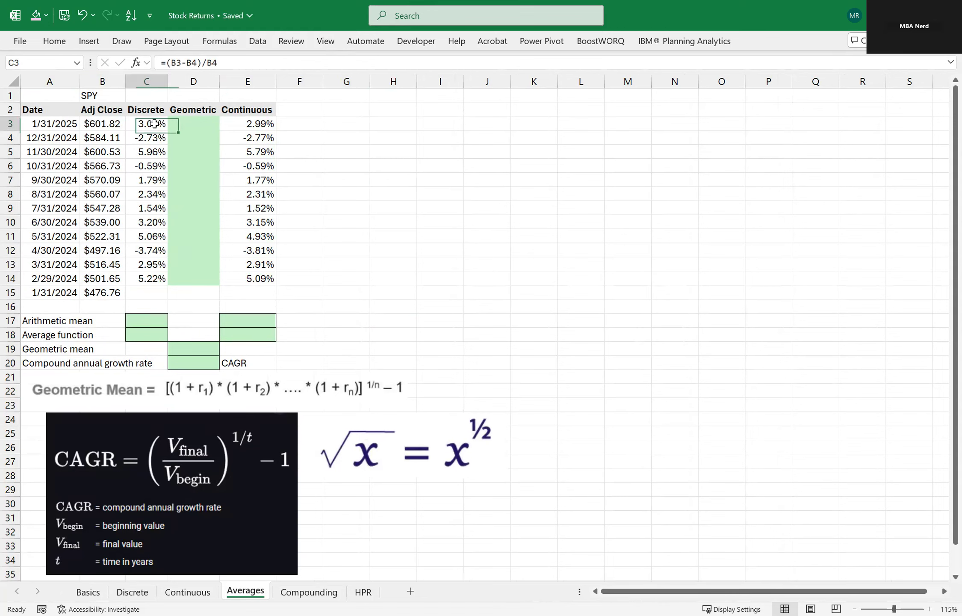
Inspect the discrete return formula in C3 and the continuous return formula in E3.
key("F2")
left_click(244, 129)
key("F2")
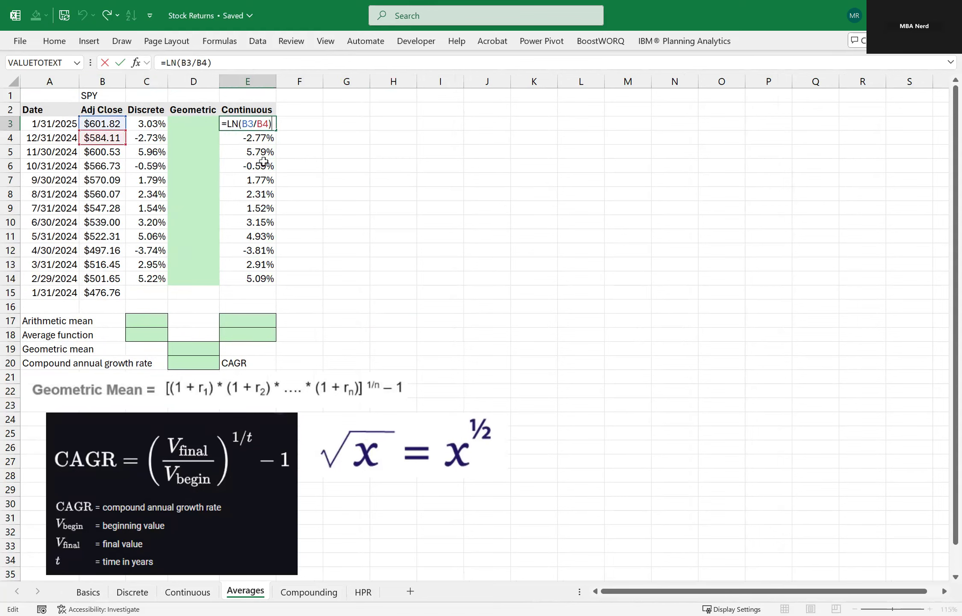
left_click(396, 176)
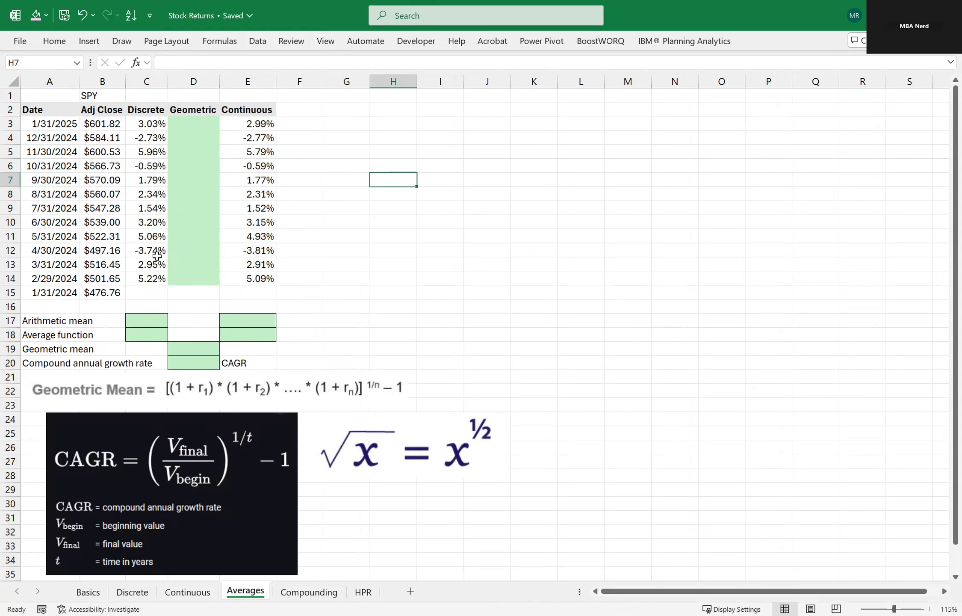
Calculate the arithmetic mean of the discrete returns in C17 with the formula =SUM(C3:C14)/12.
left_click(149, 318)
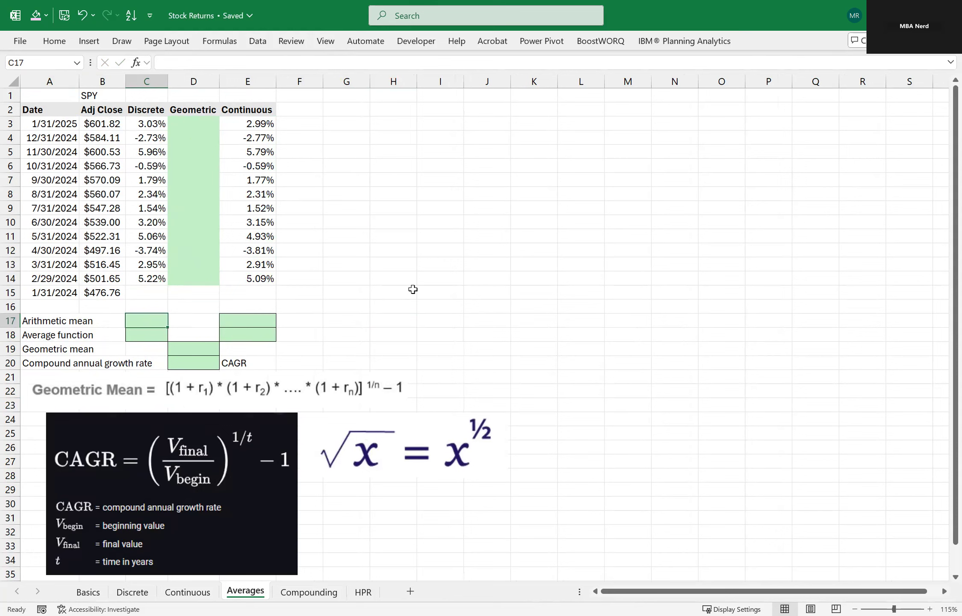
type("=")
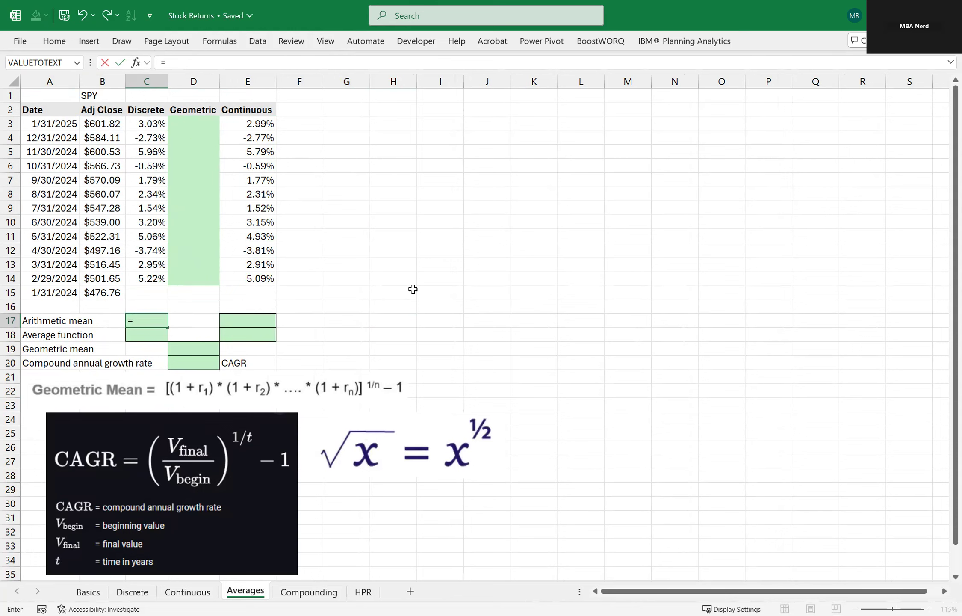
type("SUM(")
key("ctrl+Up")
key("ctrl+shift+Up")
key("shift+Down")
type(")/12")
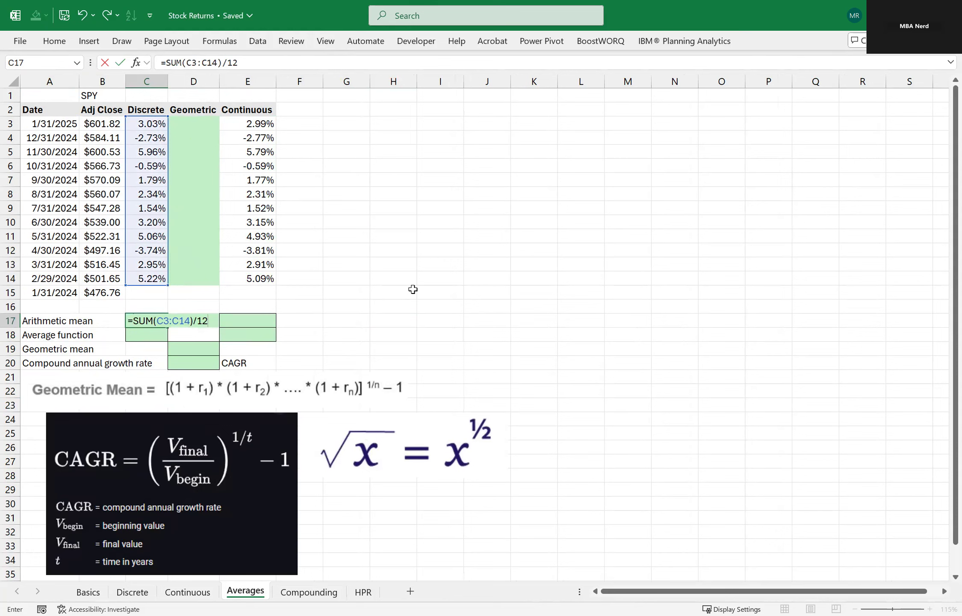
key("Return")
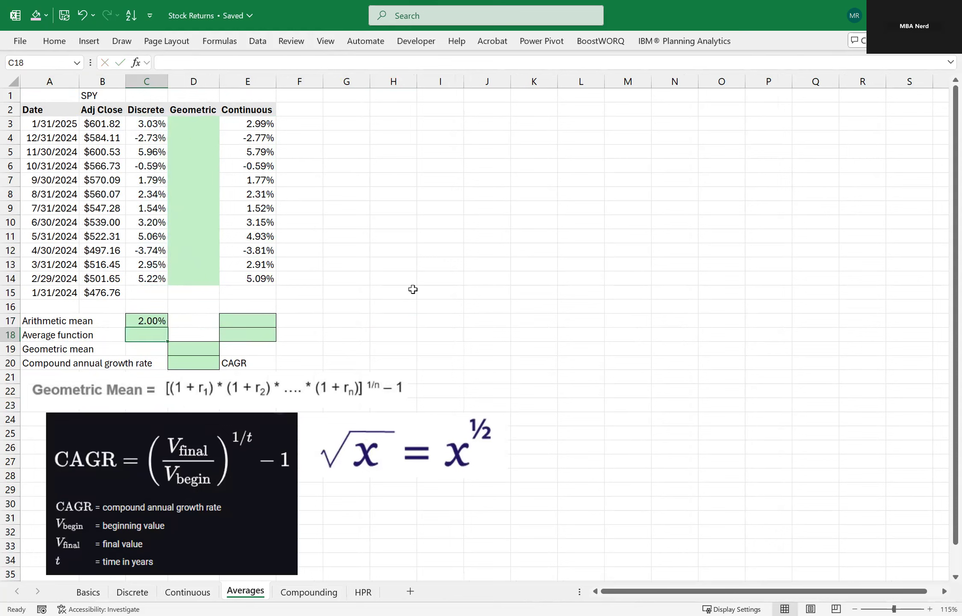
Copy the arithmetic mean formula from C17 to E17 for the continuous returns and check its range.
key("Up")
key("ctrl+c")
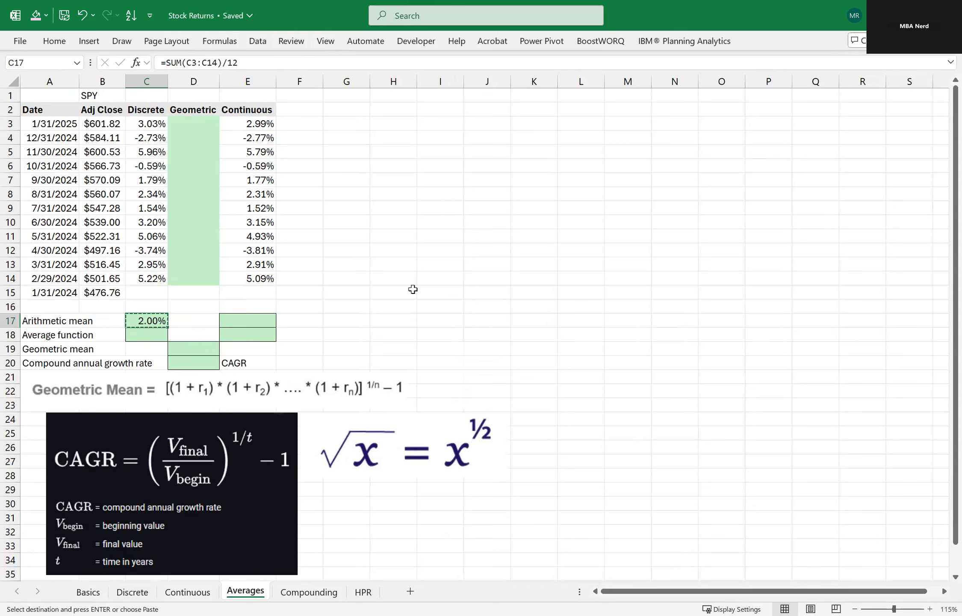
key("Right")
key("Right")
key("ctrl+v")
key("F2")
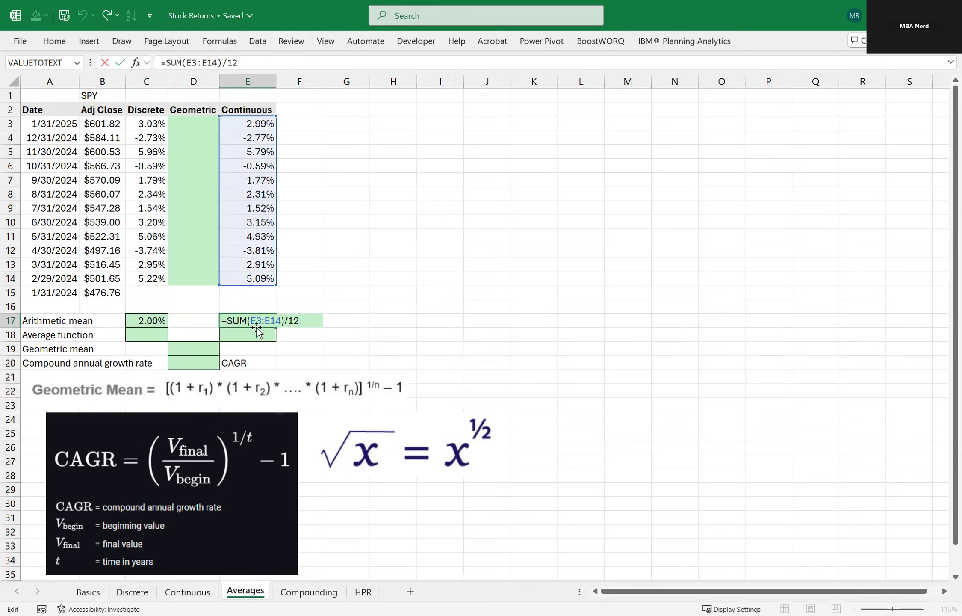
key("ctrl+Return")
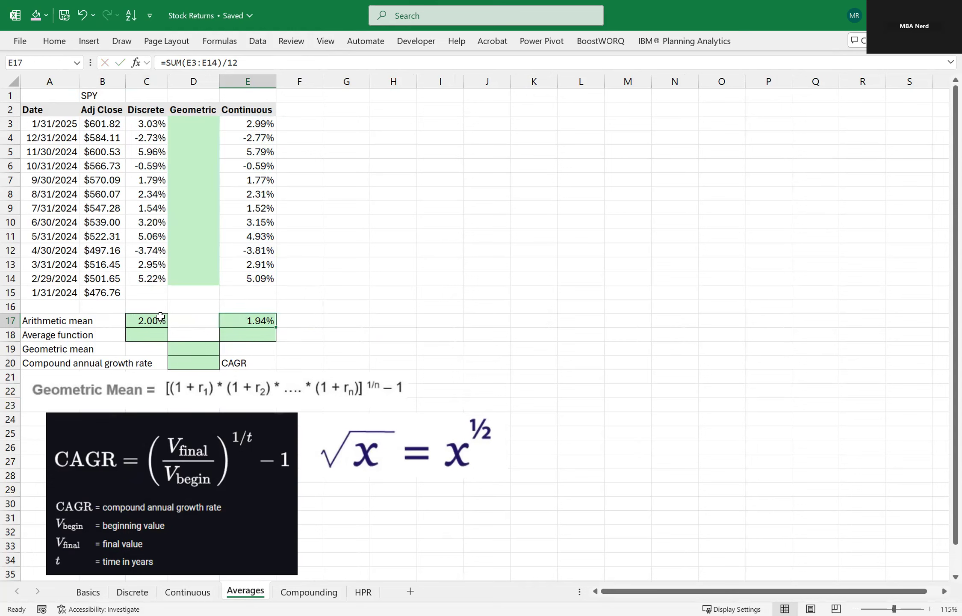
Average the discrete returns in C18 with the formula =AVERAGE(C3:C14).
left_click(154, 337)
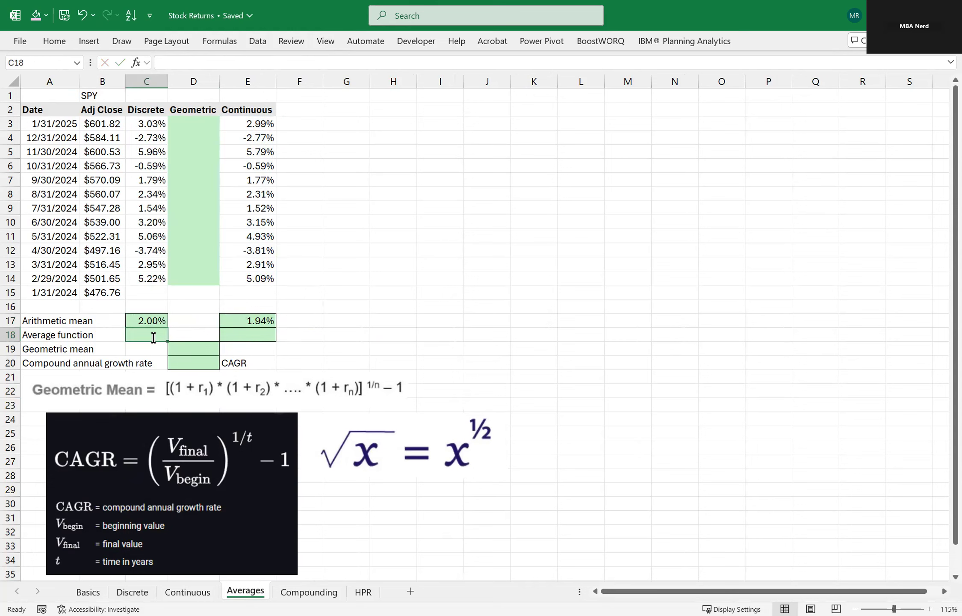
type("=AVERAGE(")
key("Up")
key("Up")
key("Up")
key("Up")
key("ctrl+Up")
key("Down")
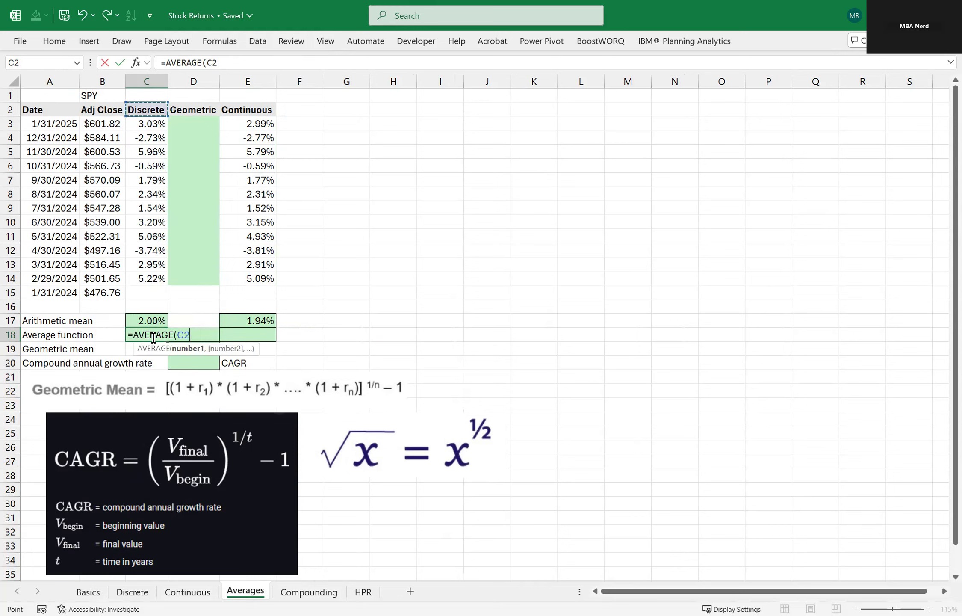
key("ctrl+shift+Down")
key("Return")
Copy the AVERAGE formula from C18 to E18 for the continuous returns.
key("Up")
key("ctrl+c")
key("Right")
key("Right")
key("ctrl+v")
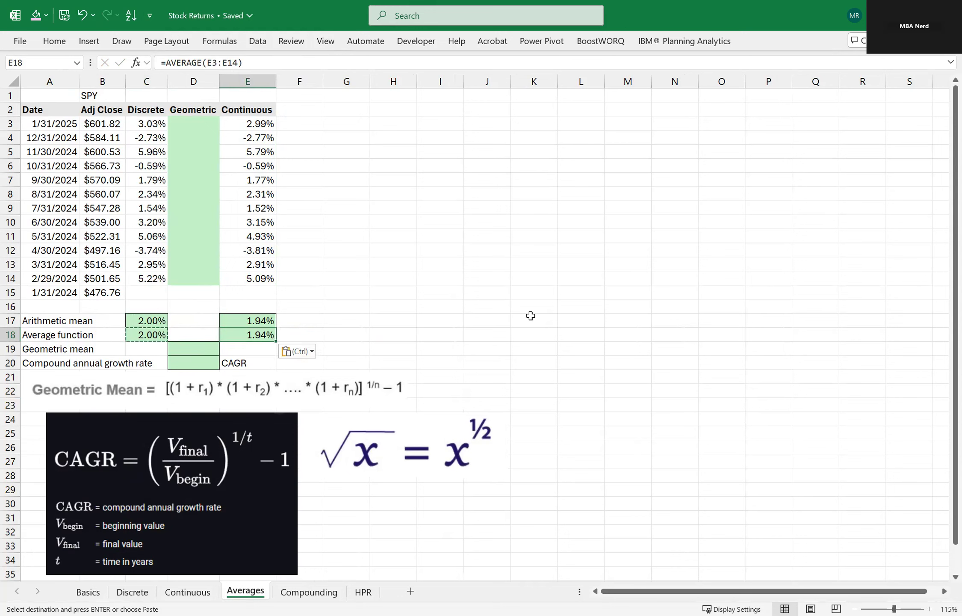
key("Escape")
Enter the formula =1+C3 in D3, the first cell of the Geometric column.
key("Left")
key("ctrl+Up")
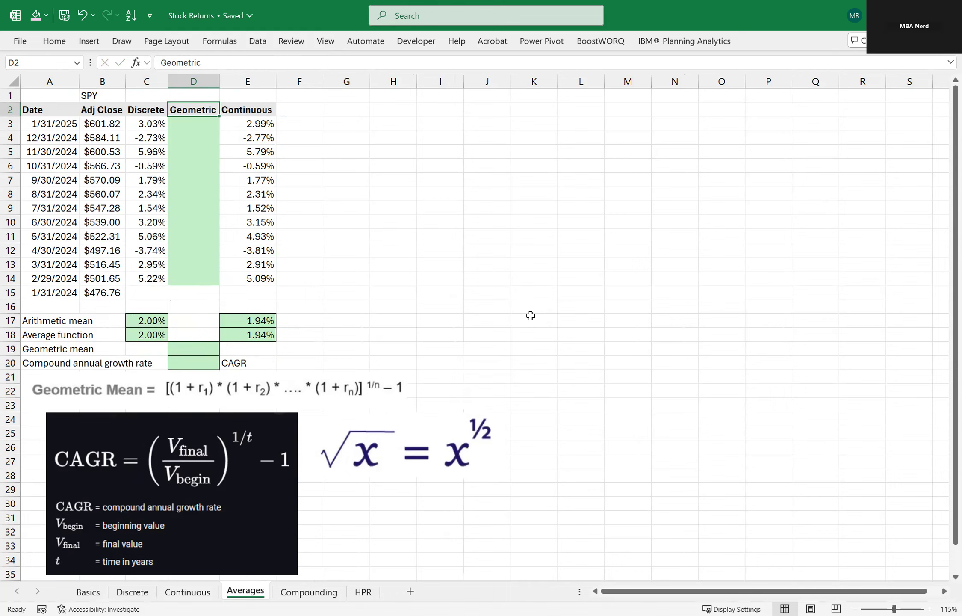
key("Down")
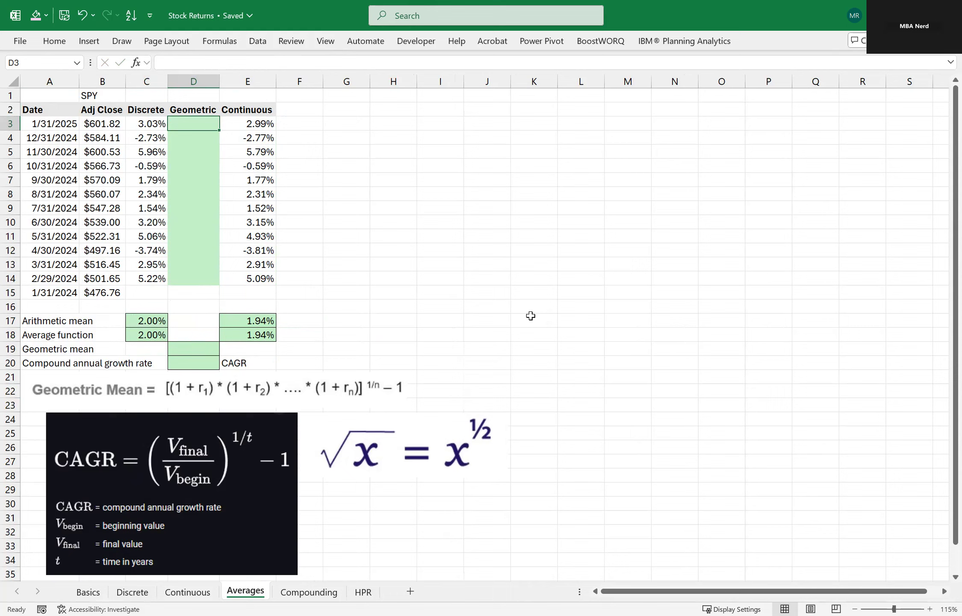
type("=1+")
key("Left")
key("Return")
Fill the one-plus-return formula from D3 down through D14.
key("Up")
key("Left")
key("Right")
key("shift+Down")
key("shift+Down")
key("shift+Down")
key("shift+Down")
key("shift+Down")
key("shift+Down")
key("shift+Down")
key("shift+Down")
key("shift+Down")
key("shift+Down")
key("shift+Down")
key("ctrl+d")
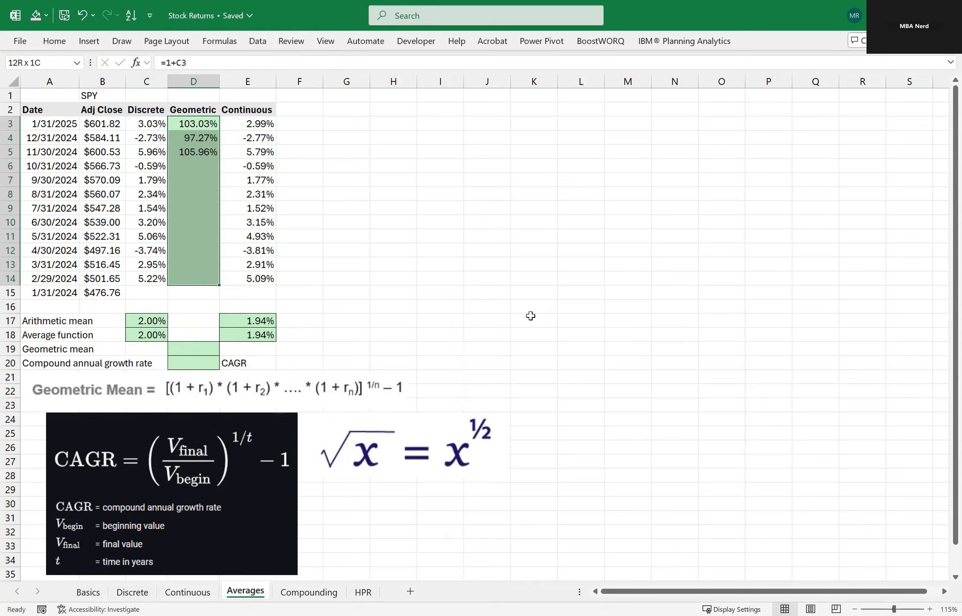
key("Down")
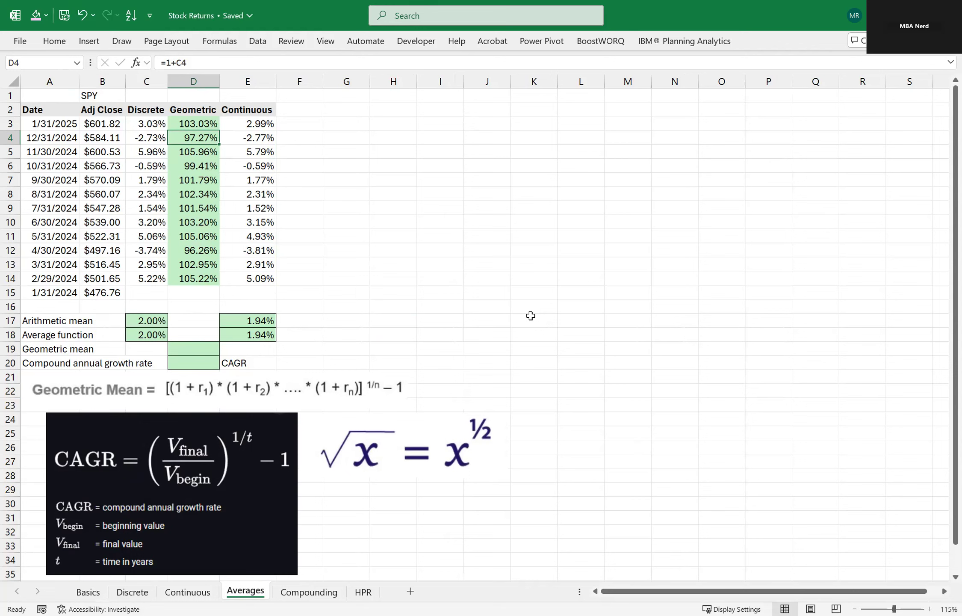
left_click(409, 238)
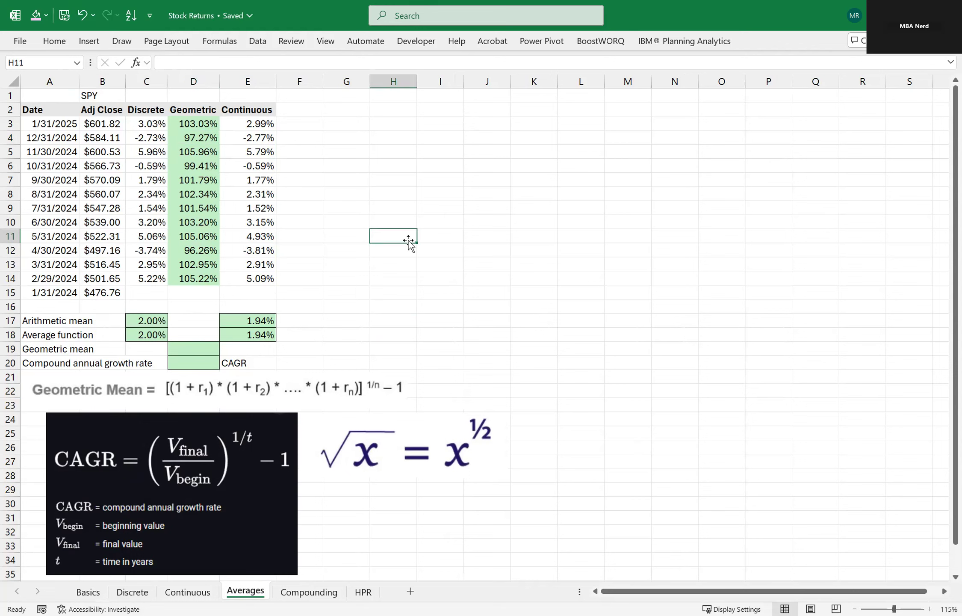
Enter the formula =PRODUCT(D3:D14)^(1/12) in the Geometric mean cell D19.
left_click(29, 349)
left_click(242, 362)
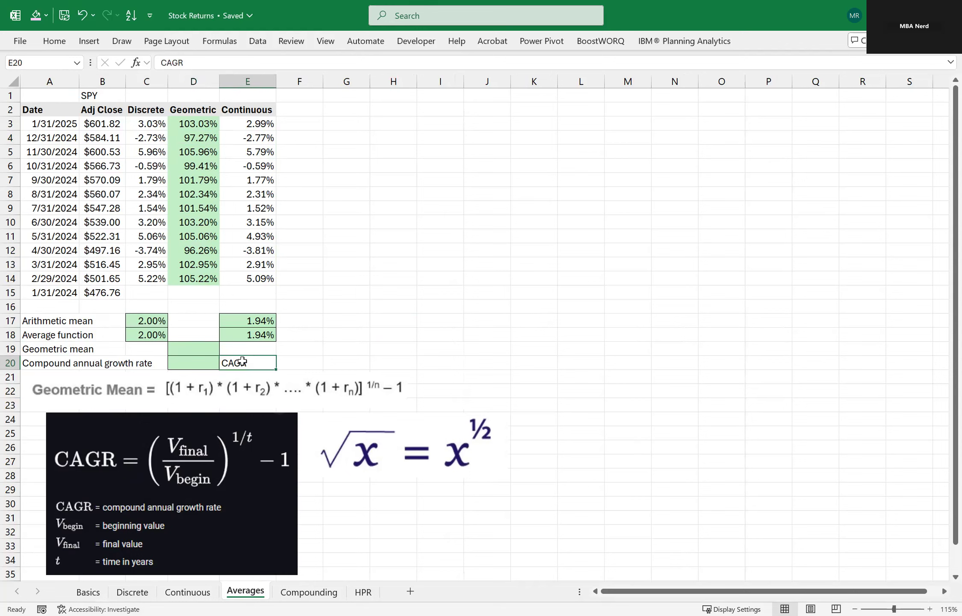
left_click(191, 349)
type("=")
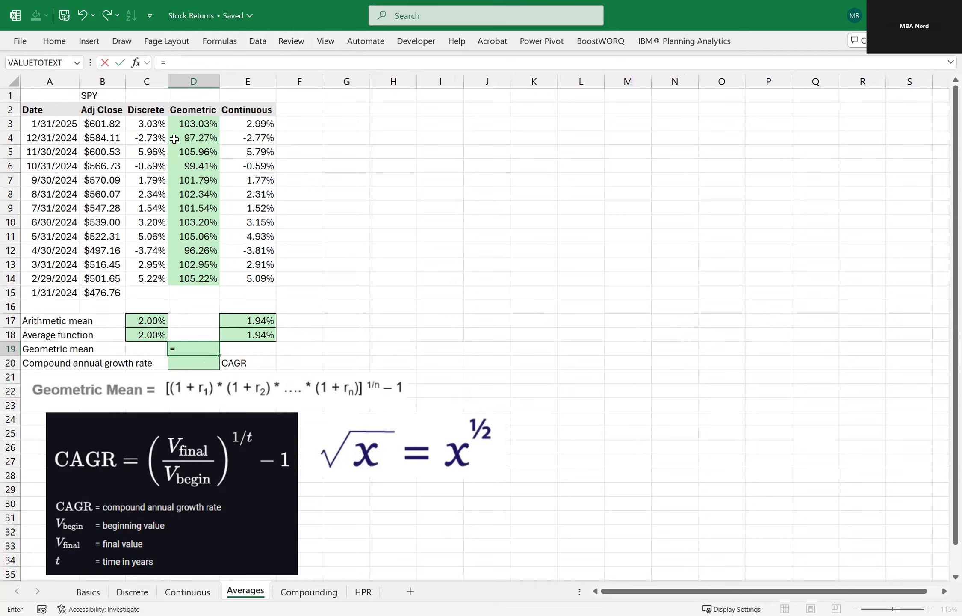
type("PRODUCT(")
left_click(188, 123)
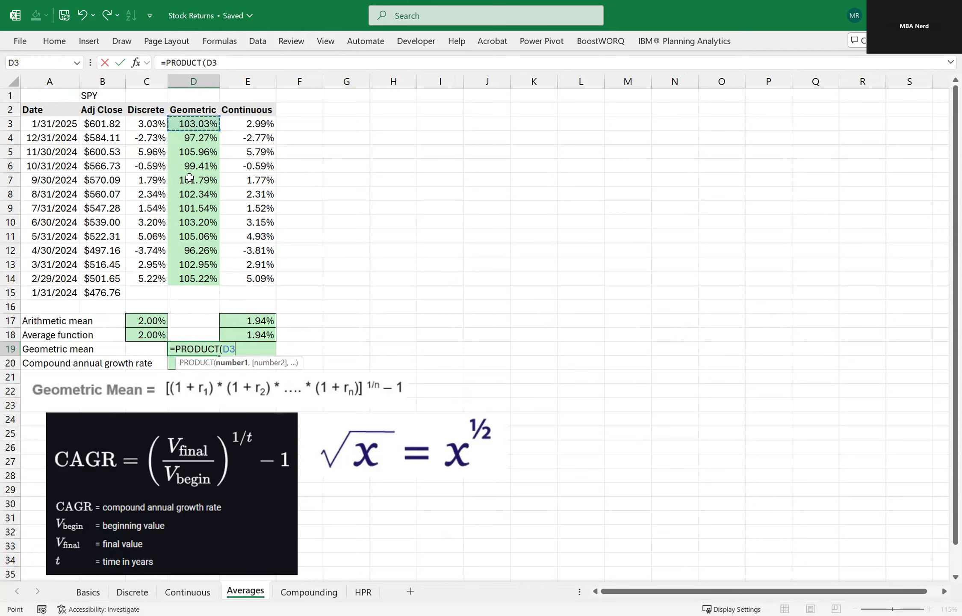
left_click(186, 276, "shift")
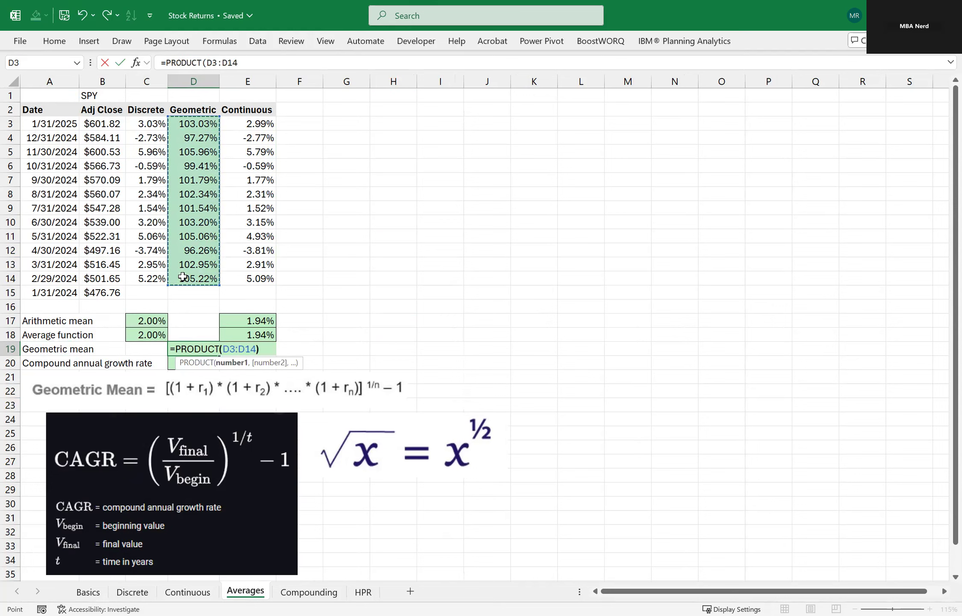
type(")^(1/12")
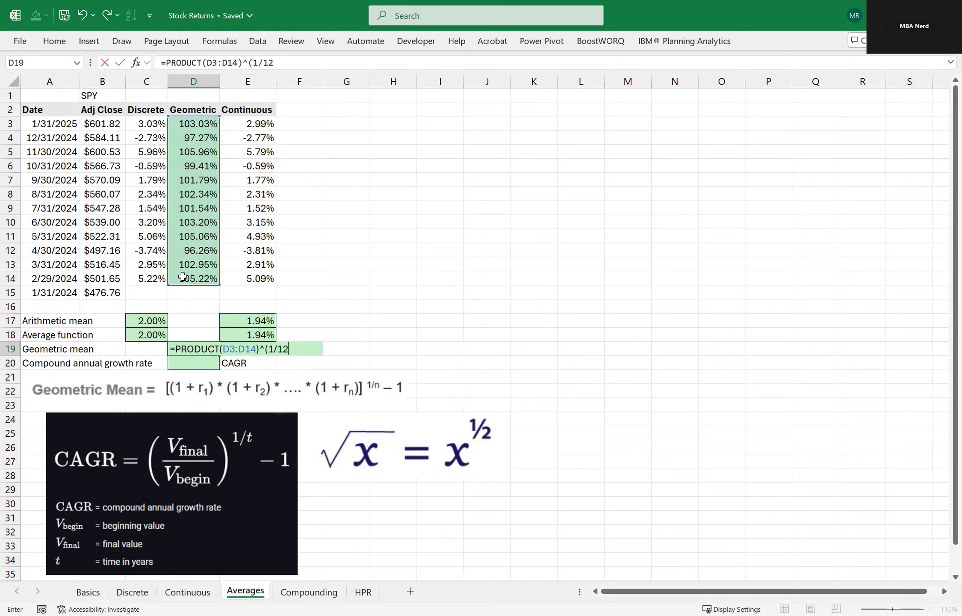
type(")")
key("Return")
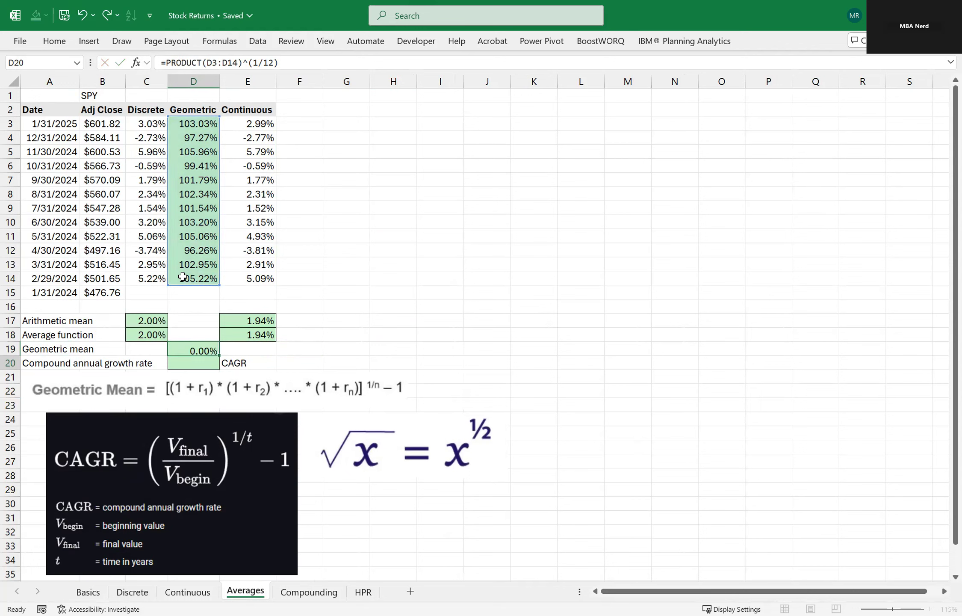
Append -1 to the geometric mean formula in D19 so it reads =PRODUCT(D3:D14)^(1/12)-1.
key("Up")
key("F2")
type("-1")
key("Return")
key("Up")
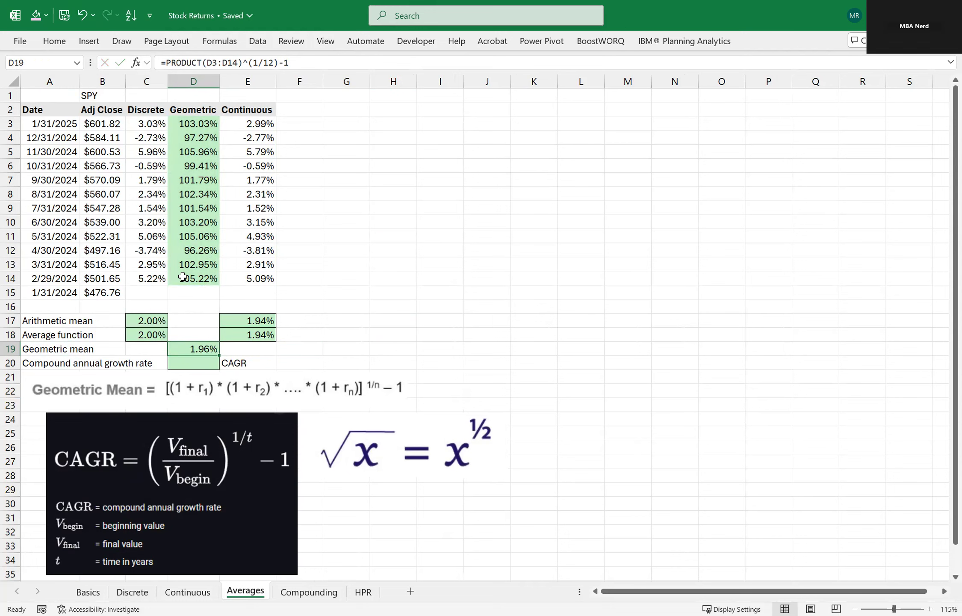
Calculate the compound growth rate in D20 with the formula =(B3/B15)^(1/12)-1 and compare it with the geometric mean in D19.
key("Down")
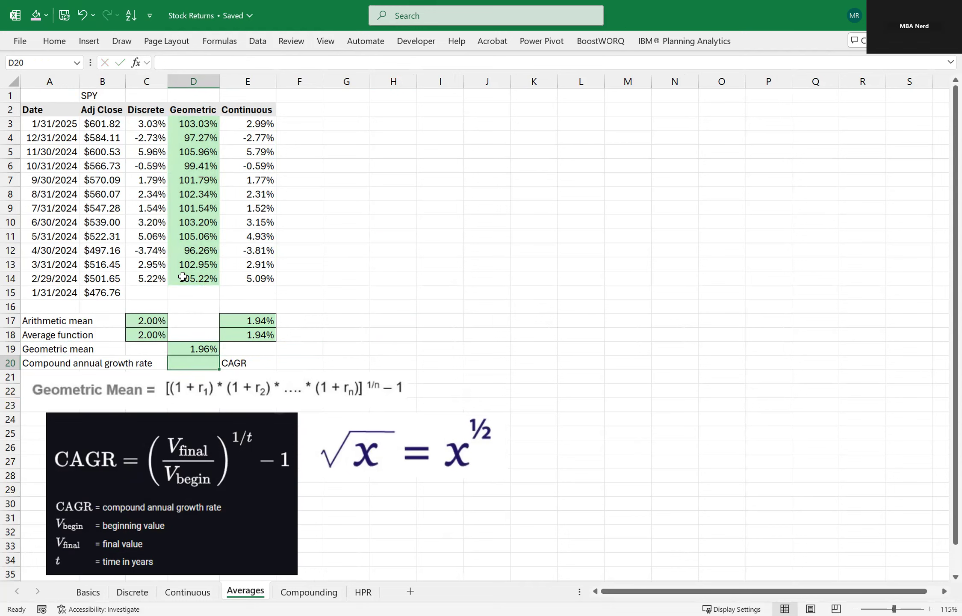
type("=(")
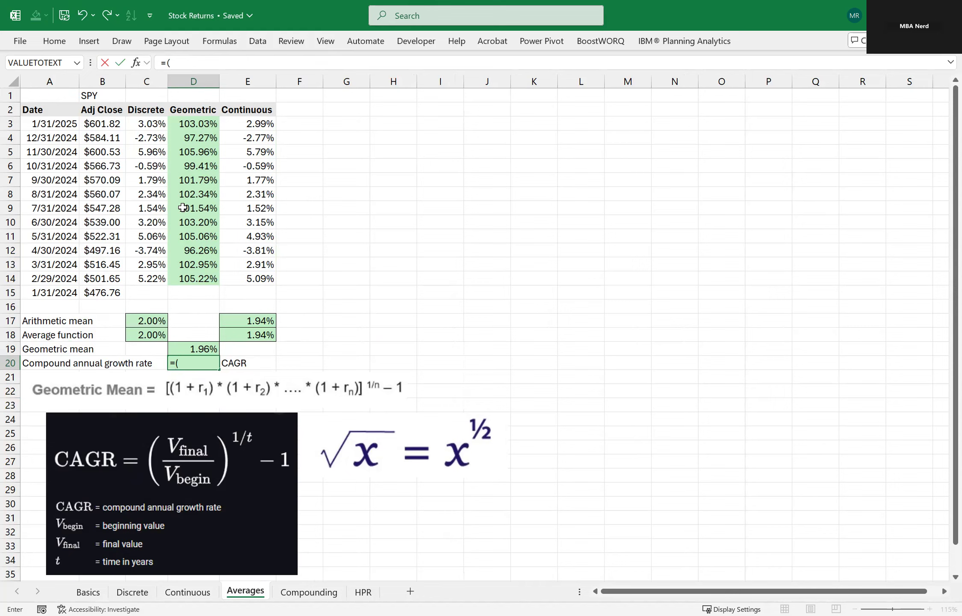
left_click(112, 124)
type("/")
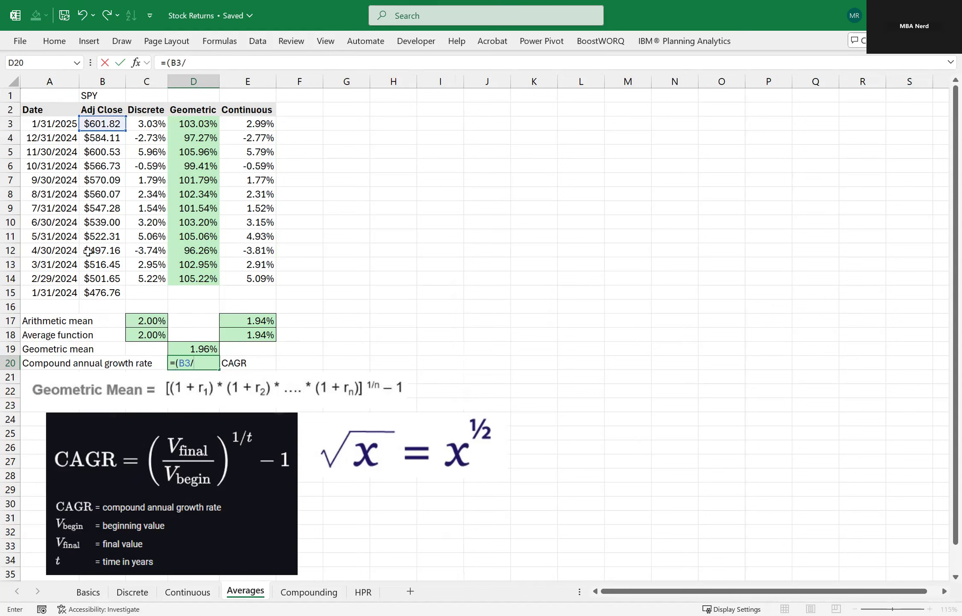
left_click(104, 288)
type(")^")
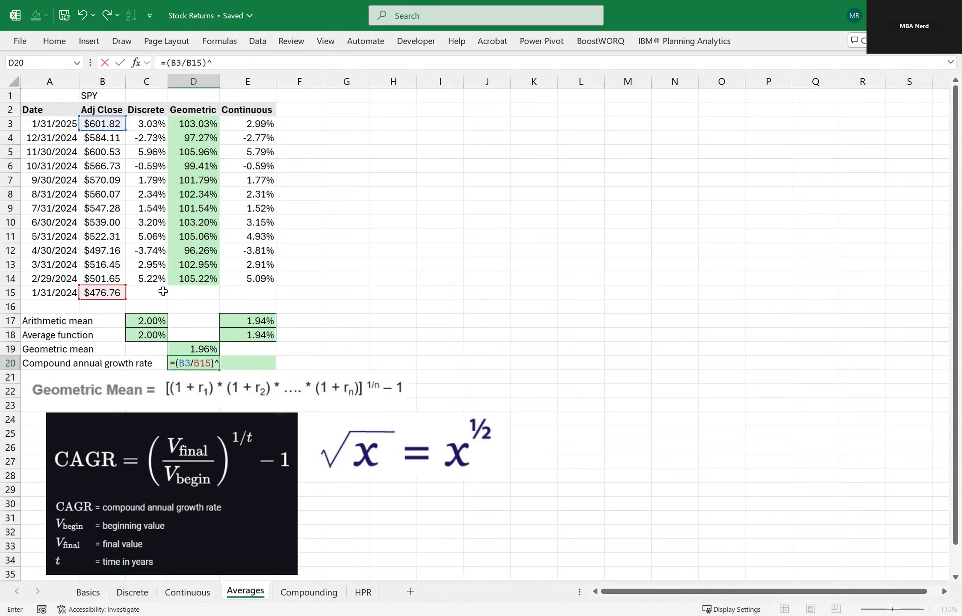
type("(1/12)-1")
key("Return")
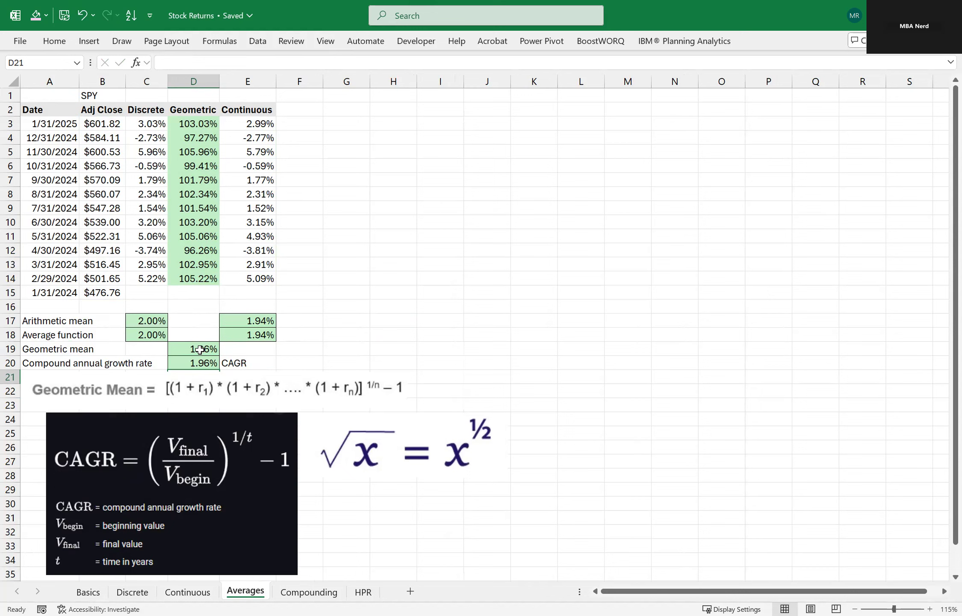
left_click(199, 350)
left_click(196, 362)
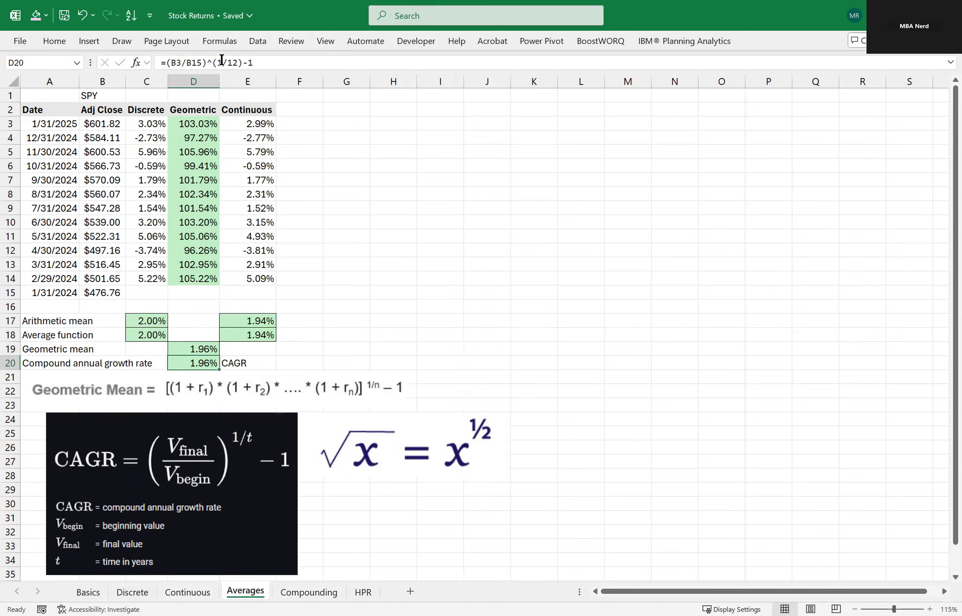
Enter the multiplication example =6*6 in the blank cell G16.
left_click(338, 305)
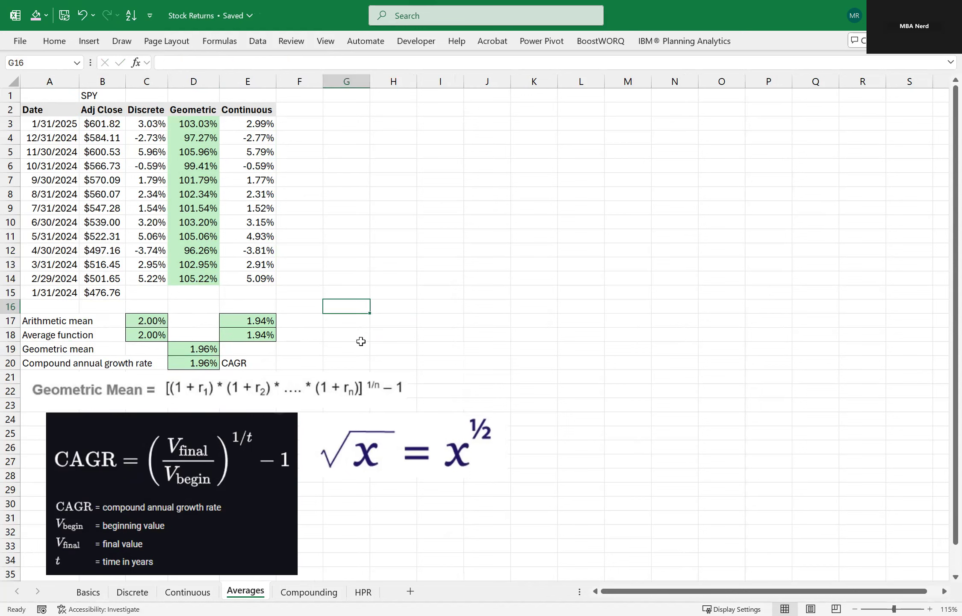
type("=")
type("66^")
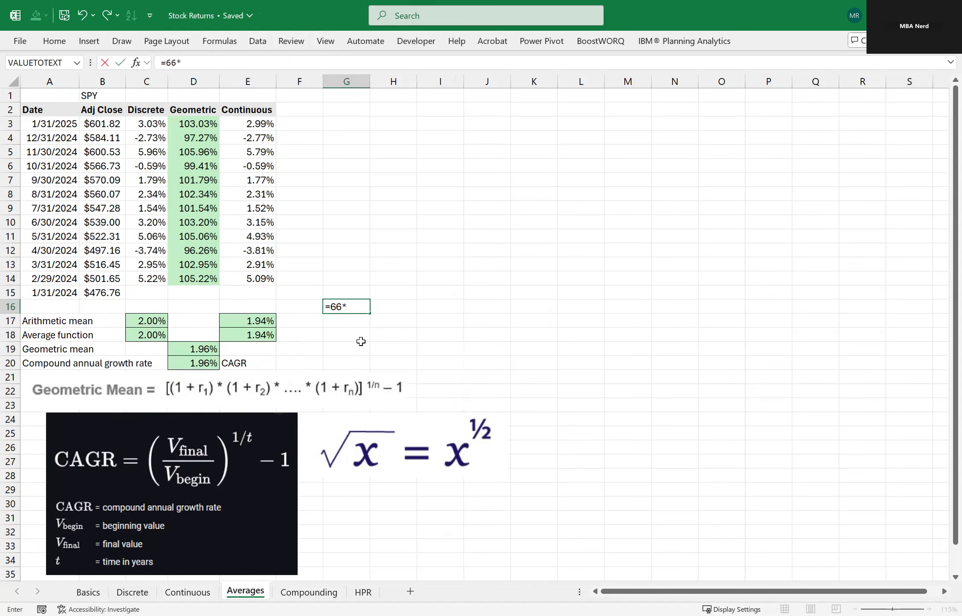
key("Escape")
type("=6*6")
key("Return")
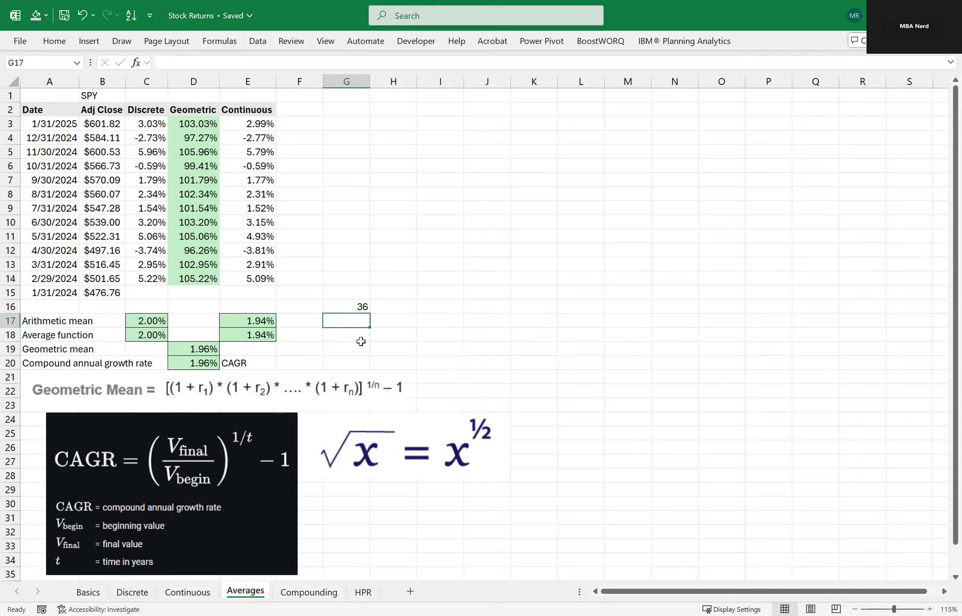
Enter the equivalent exponent example =6^2 in G17.
type("=")
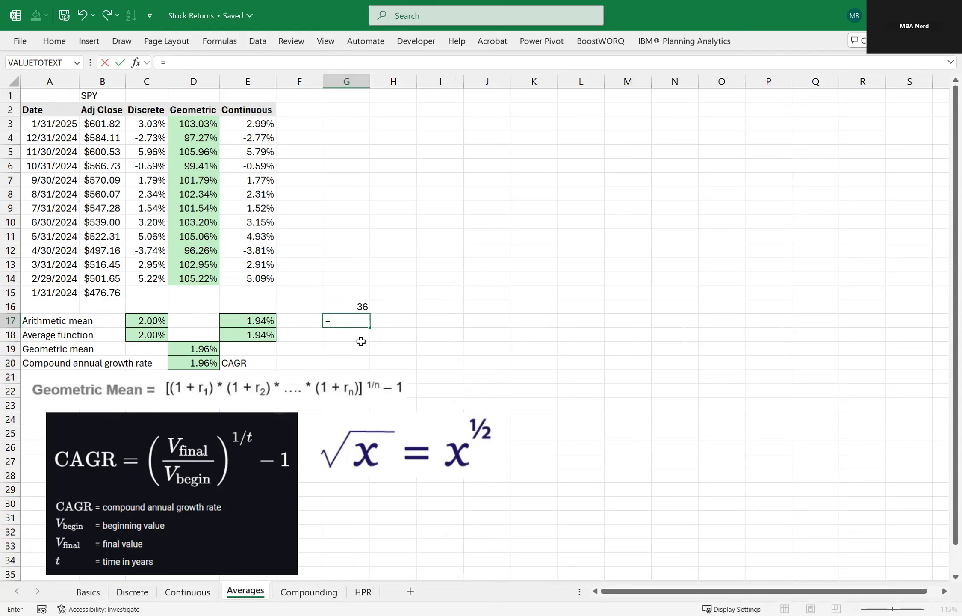
type("6^2")
key("Return")
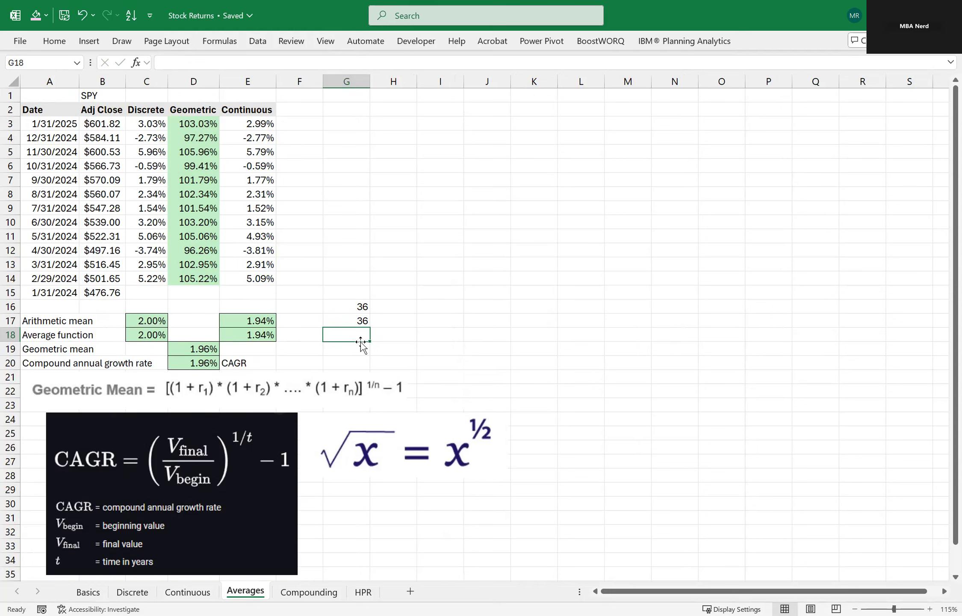
Calculate the square root of the value in G17 in the blank cell G18.
type("=")
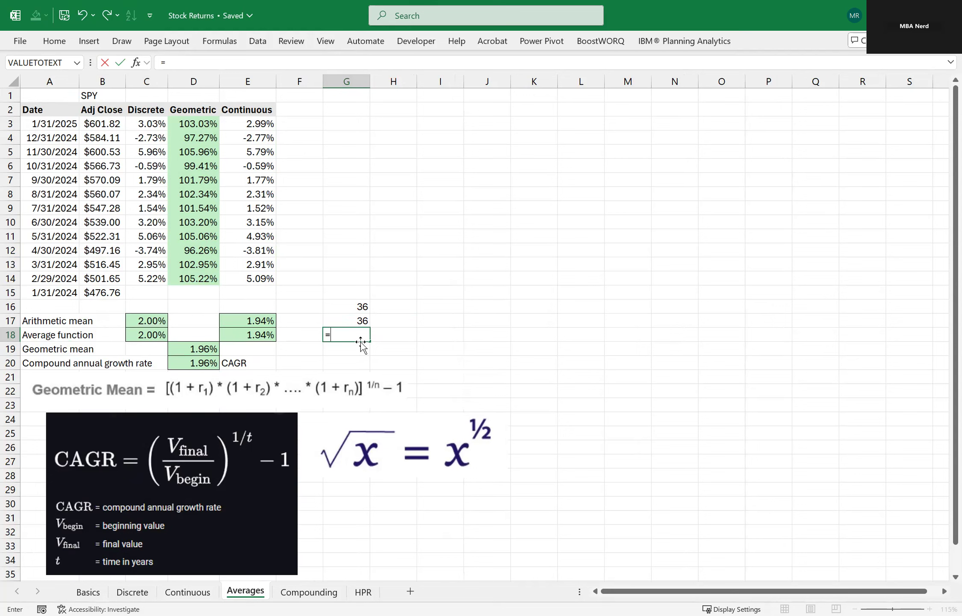
type("G17^(1/2)")
key("Return")
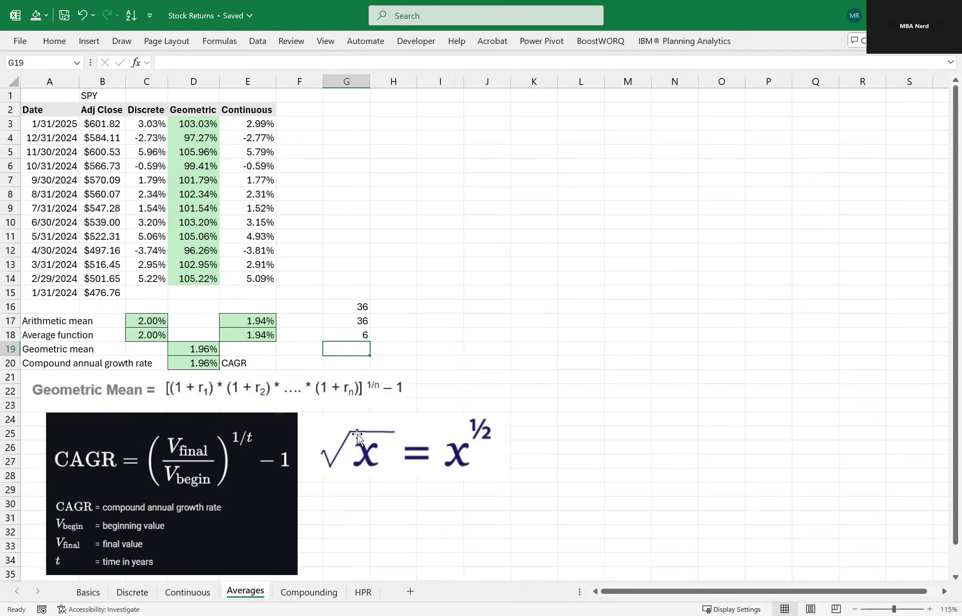
Enter the fractional exponent version of the square root in G19 with the formula =G17^(1/2).
left_click(404, 348)
left_click(382, 317)
left_click(366, 348)
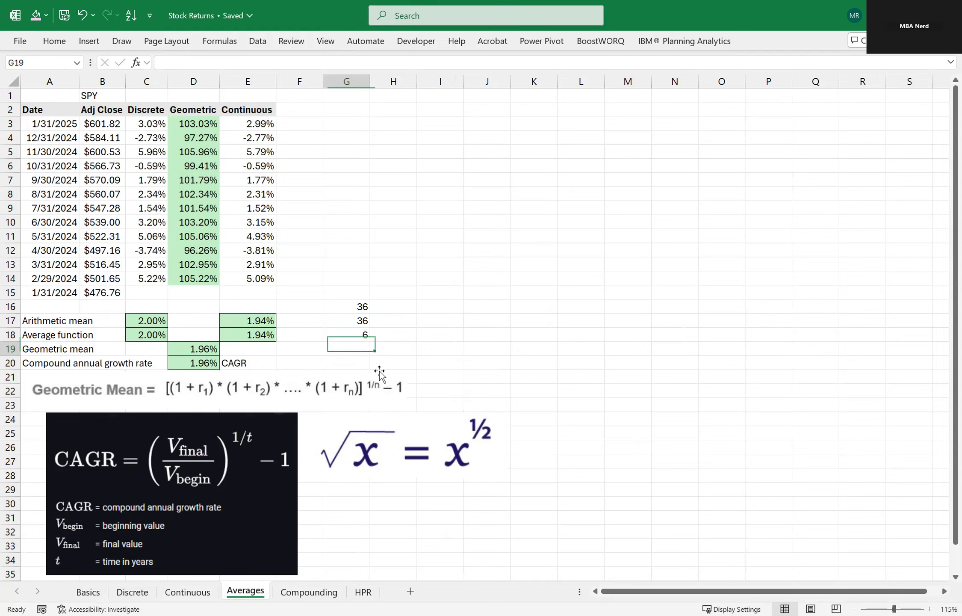
type("=")
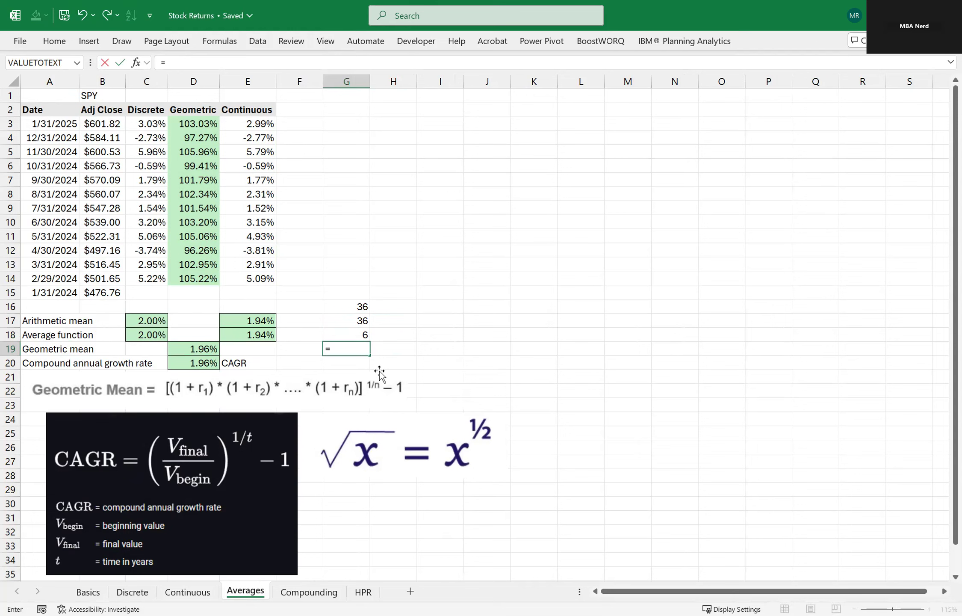
key("Up")
key("Up")
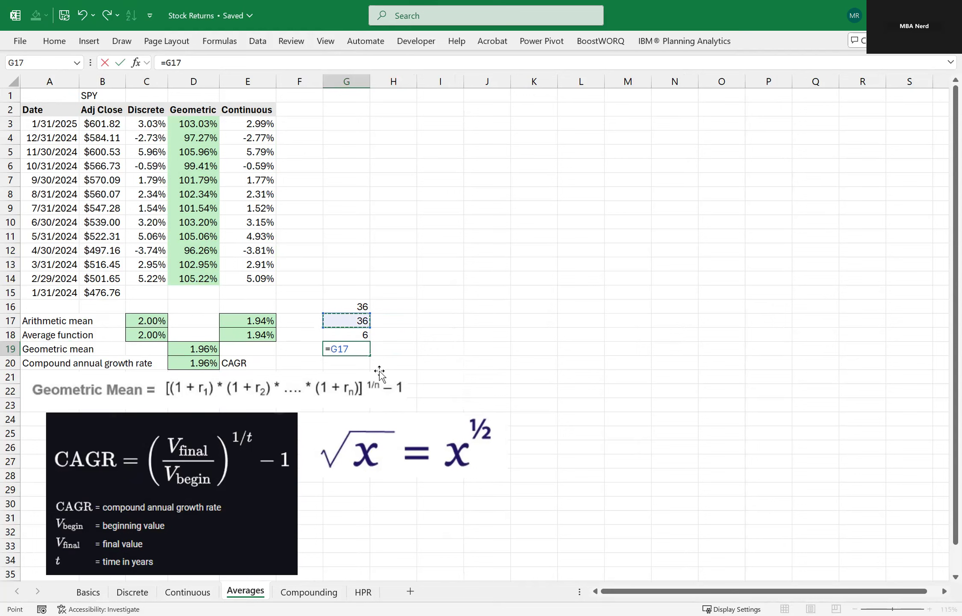
type("^(1/2)")
key("Return")
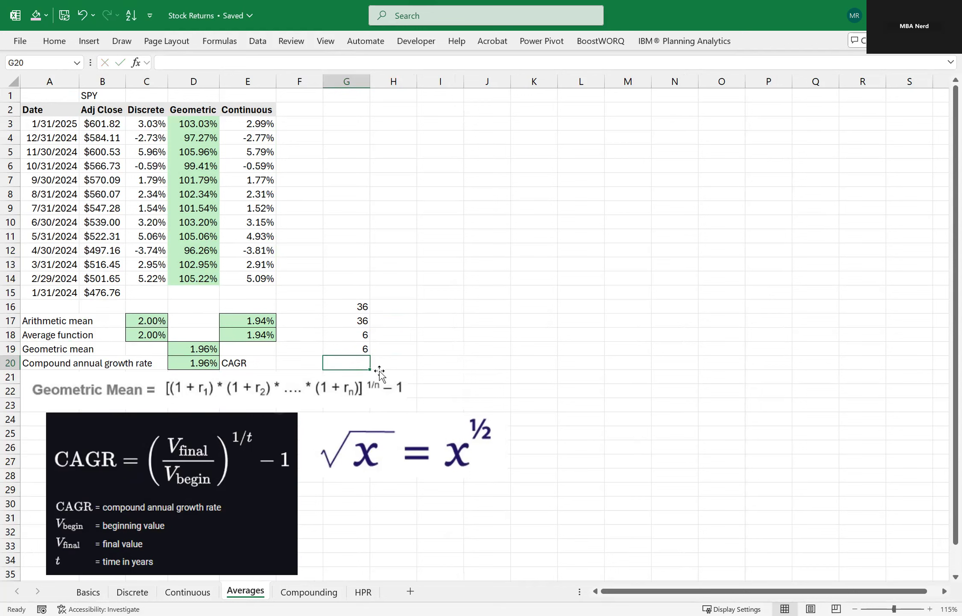
key("Up")
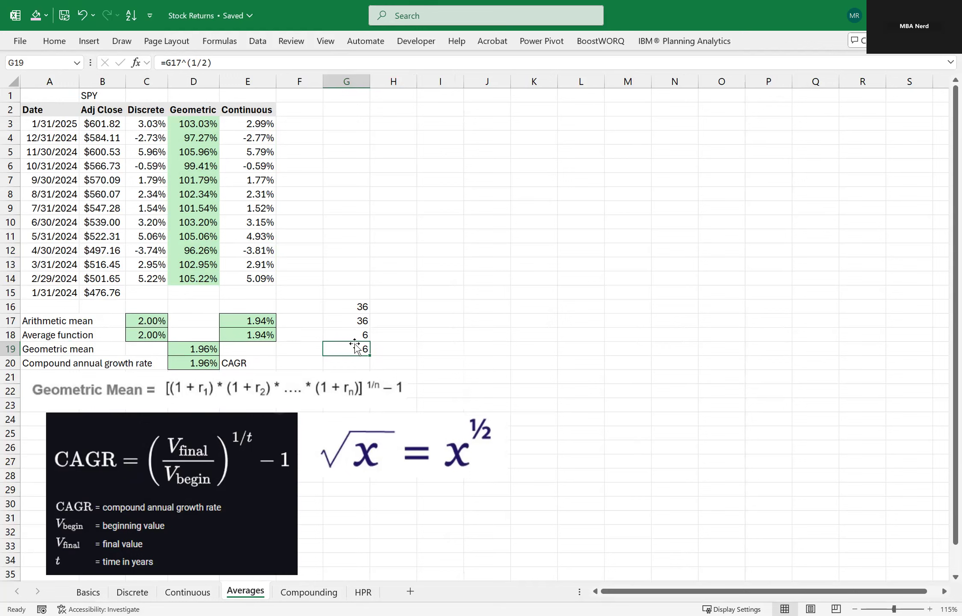
Review the square root illustration alongside the 1/12 exponent in the geometric mean formula in D19.
left_click_drag(364, 430, 365, 429)
left_click(349, 510)
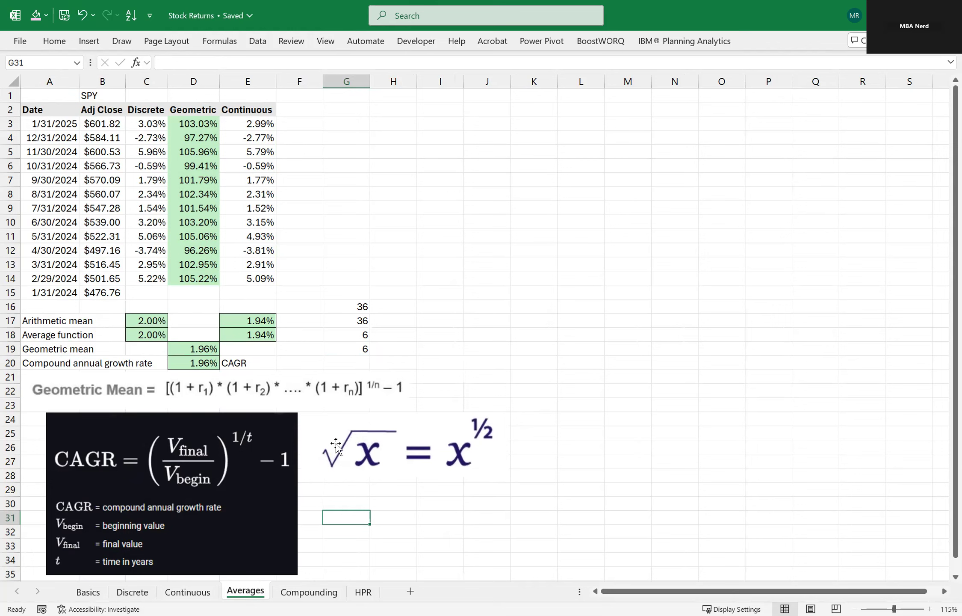
left_click(419, 378)
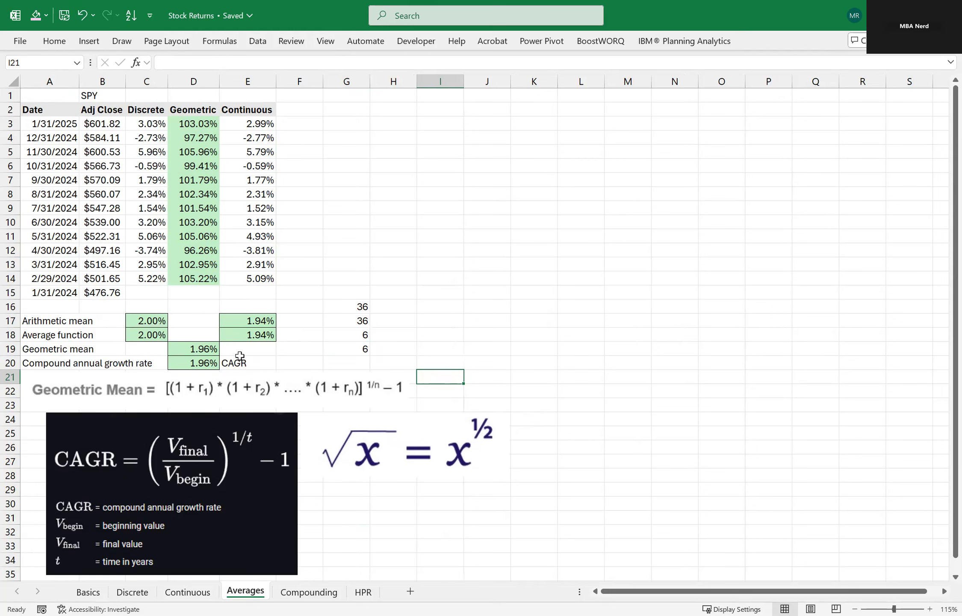
left_click(195, 350)
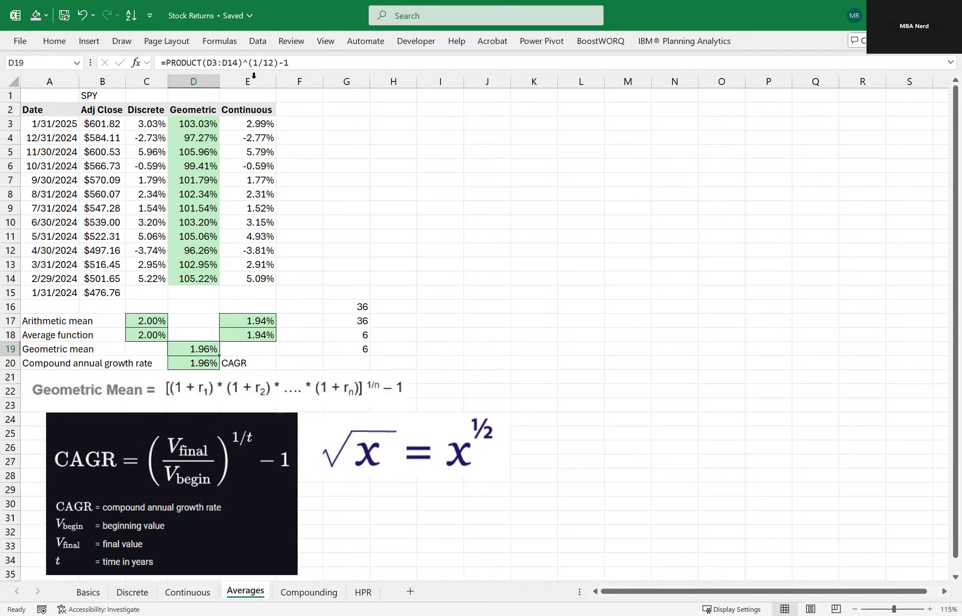
left_click(370, 201)
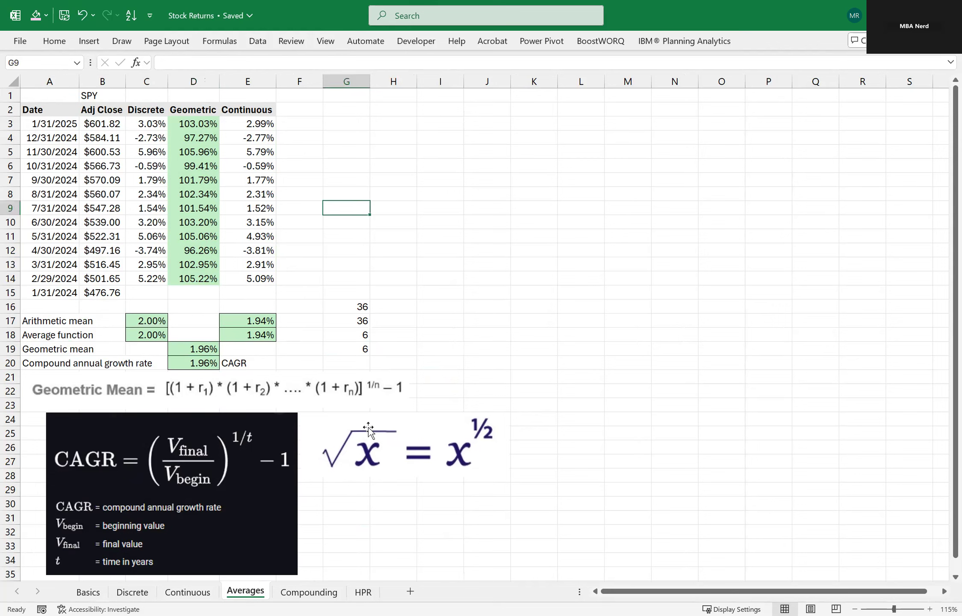
Open the Compounding sheet and review the SPY dates and prices and the discrete, geometric and continuous return columns.
left_click(308, 591)
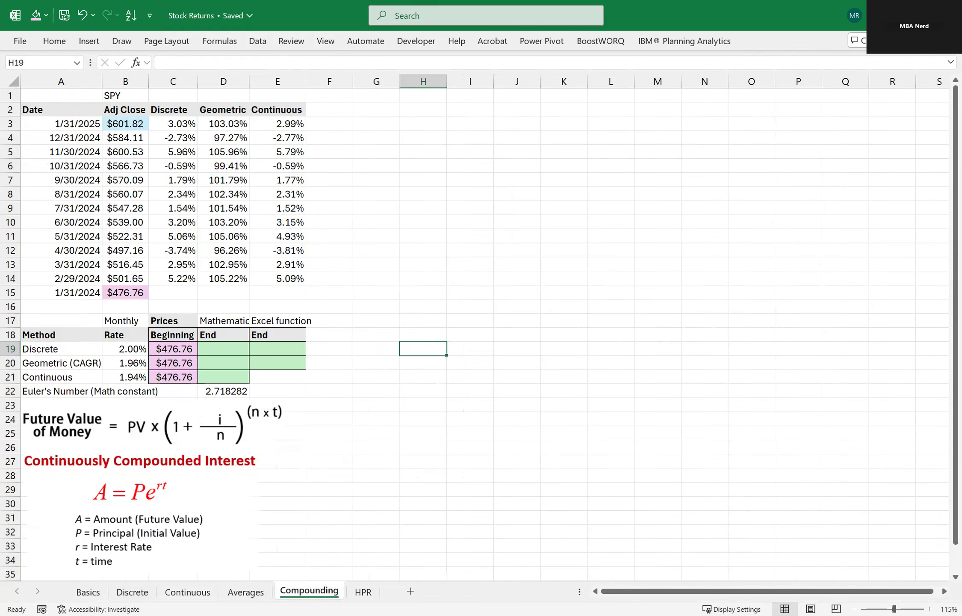
left_click(382, 353)
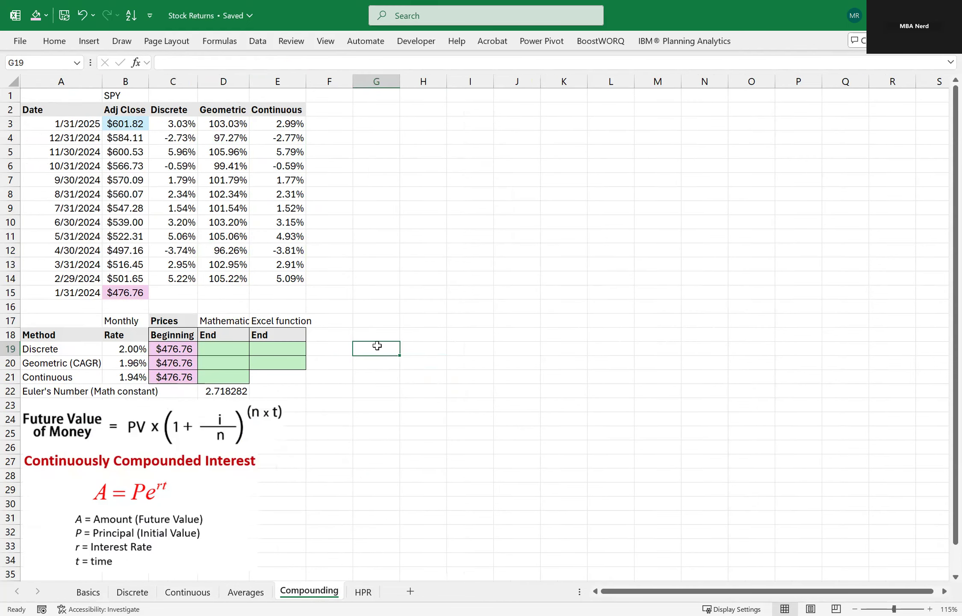
left_click(66, 109)
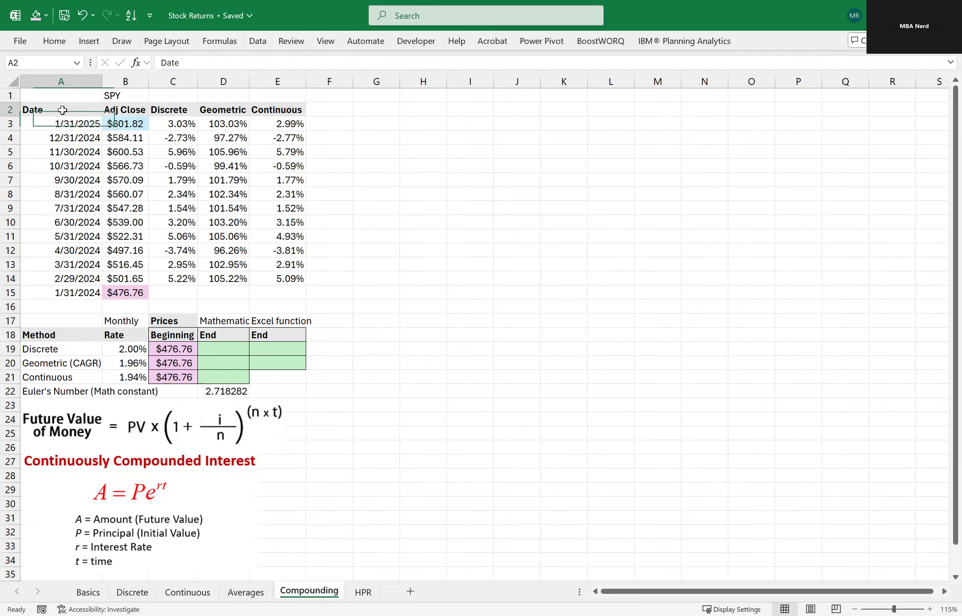
left_click(155, 110)
left_click_drag(59, 95, 114, 293)
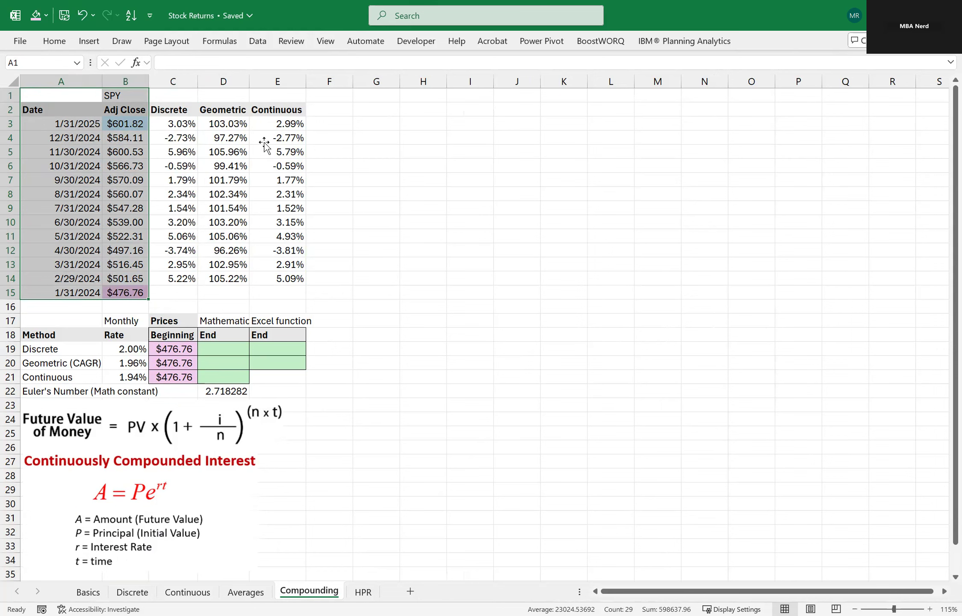
left_click(188, 124)
left_click(223, 124)
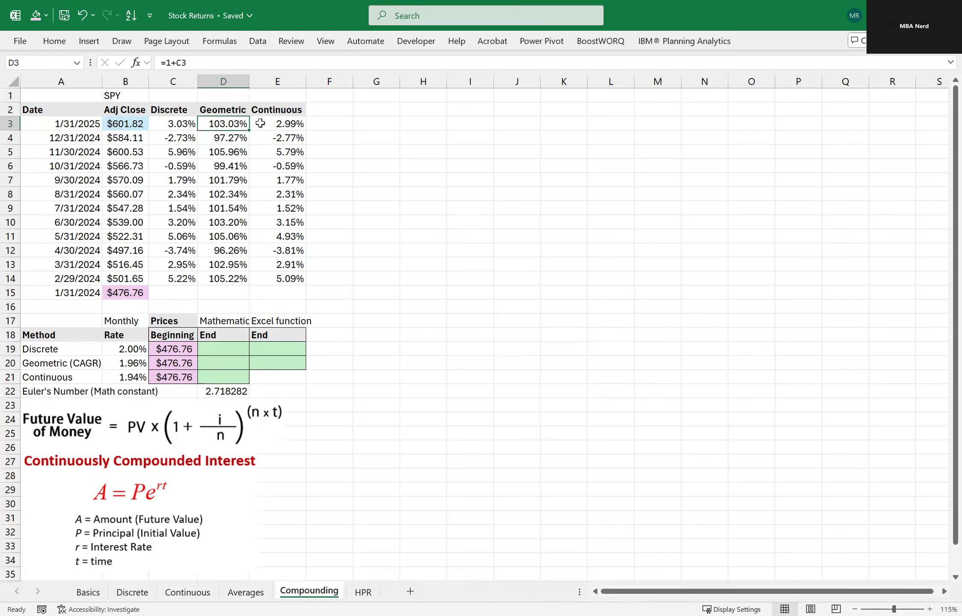
left_click(270, 126)
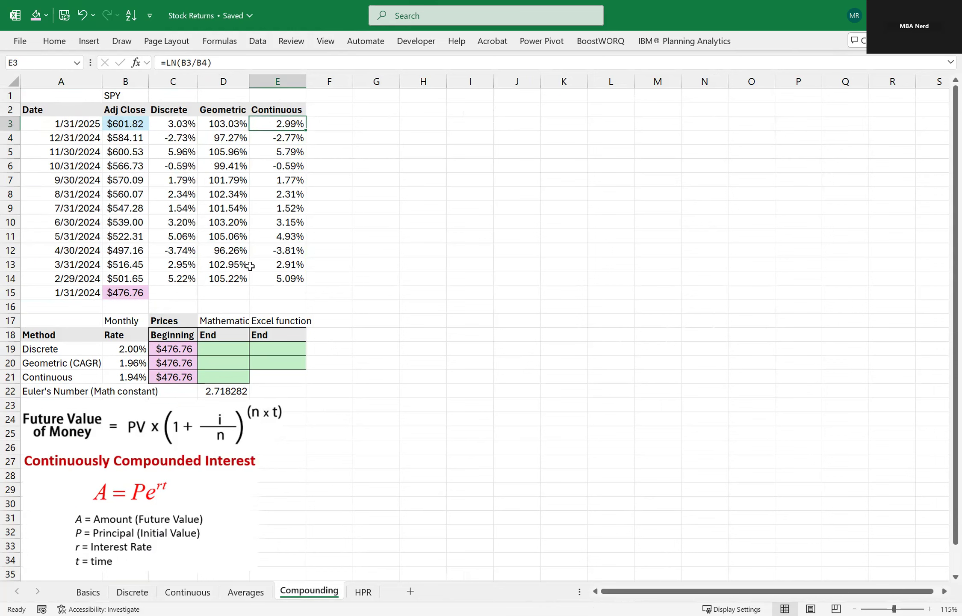
Inspect the monthly rate formulas in B19:B21 and the beginning and final SPY prices in B15 and B3.
double_click(134, 349)
key("Escape")
double_click(133, 364)
key("Escape")
double_click(132, 376)
key("Escape")
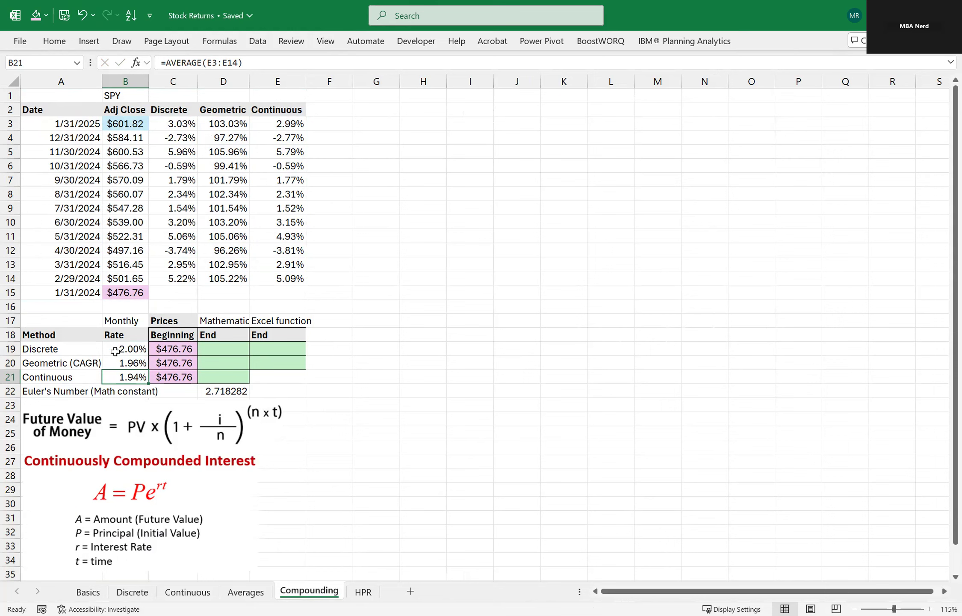
left_click_drag(90, 353, 117, 379)
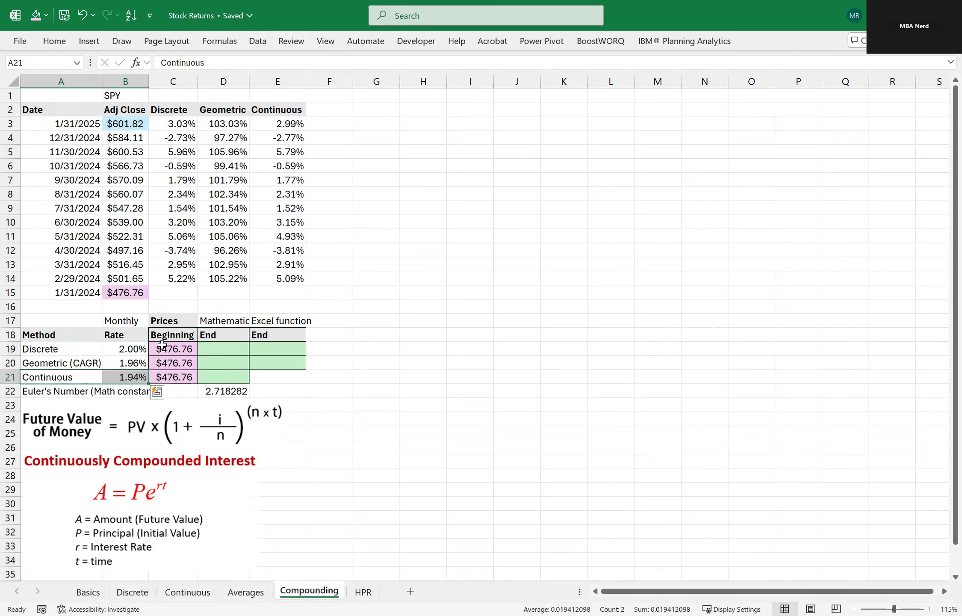
left_click(161, 345)
left_click(131, 295)
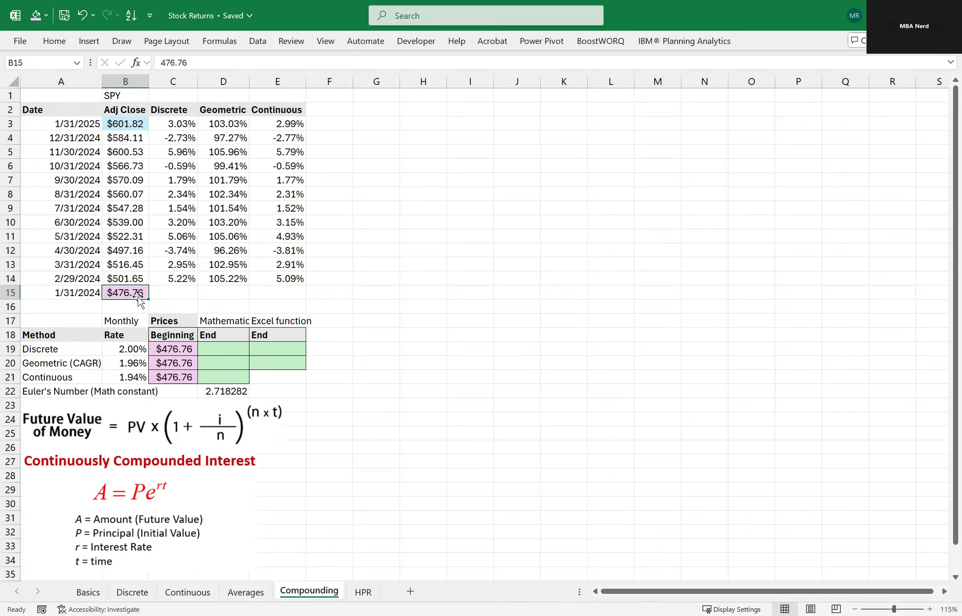
left_click(126, 121)
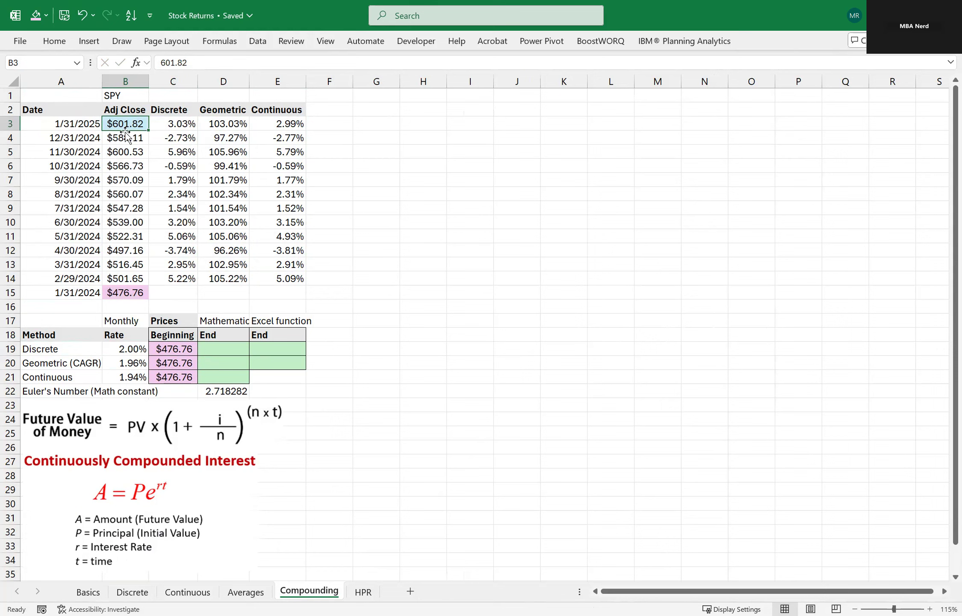
Calculate the discrete ending price in D19 with =C19*(1+B19)^12 and compare it with the actual price in B3.
left_click(212, 351)
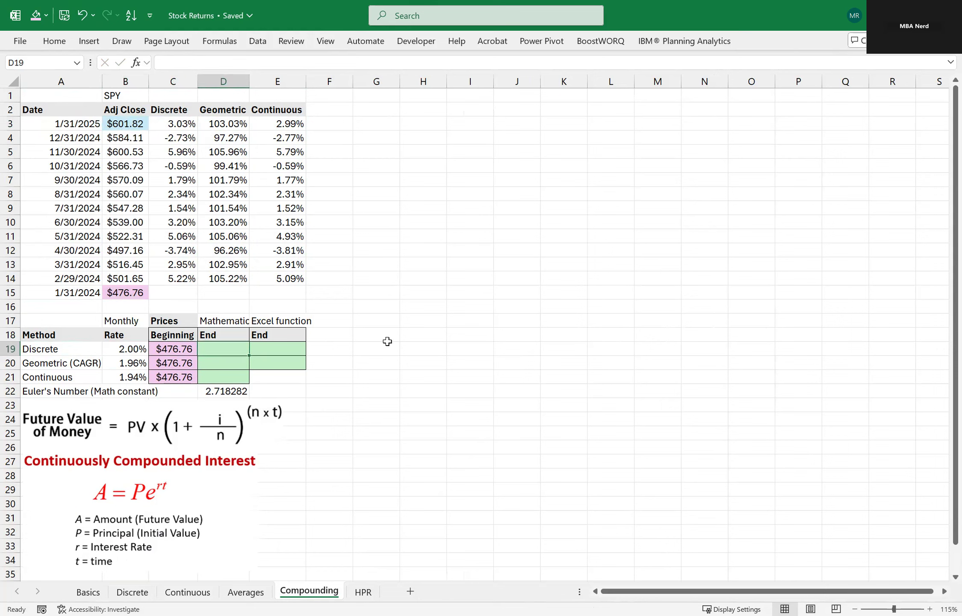
left_click_drag(206, 423, 206, 420)
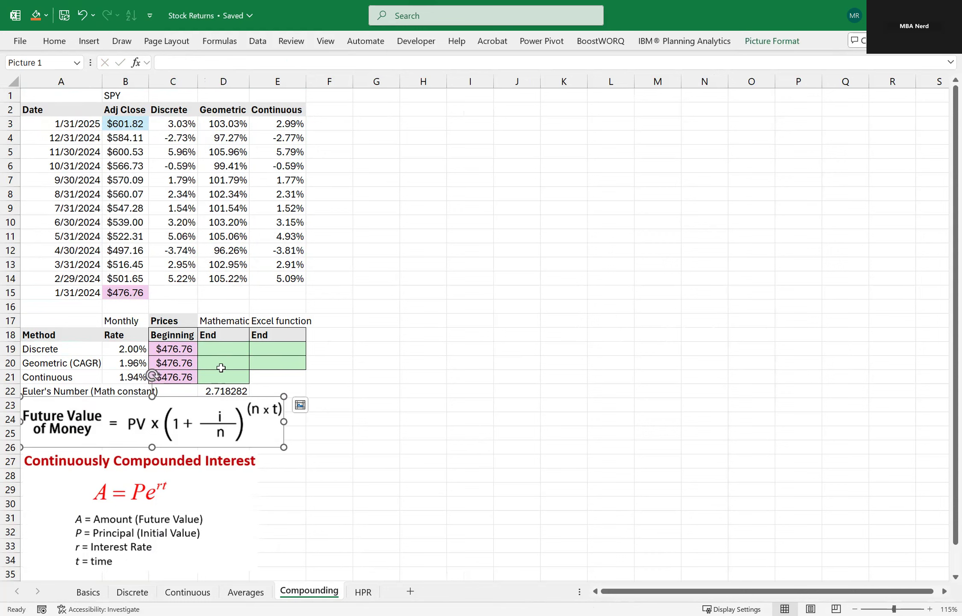
left_click(216, 352)
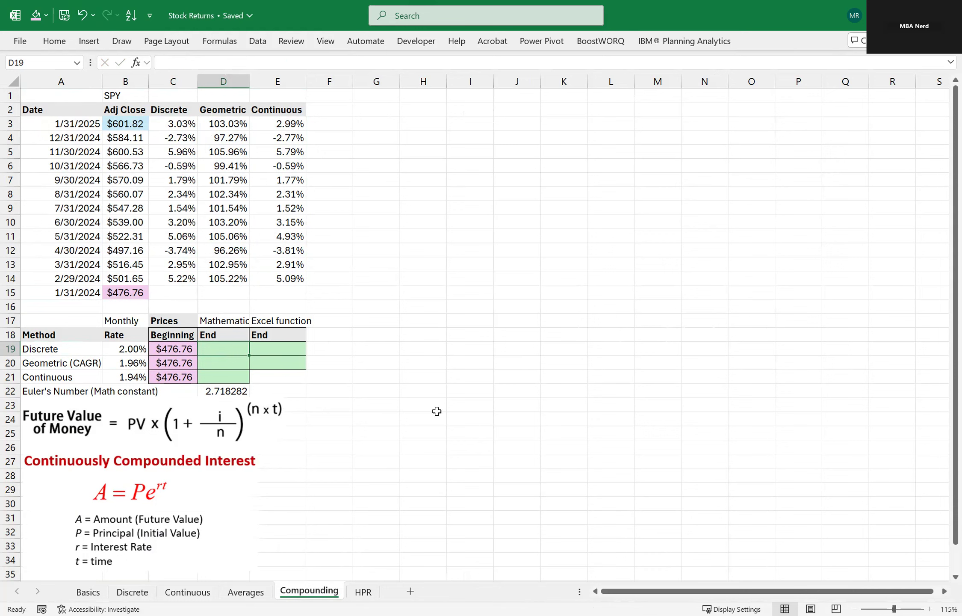
type("=")
key("Left")
type("*")
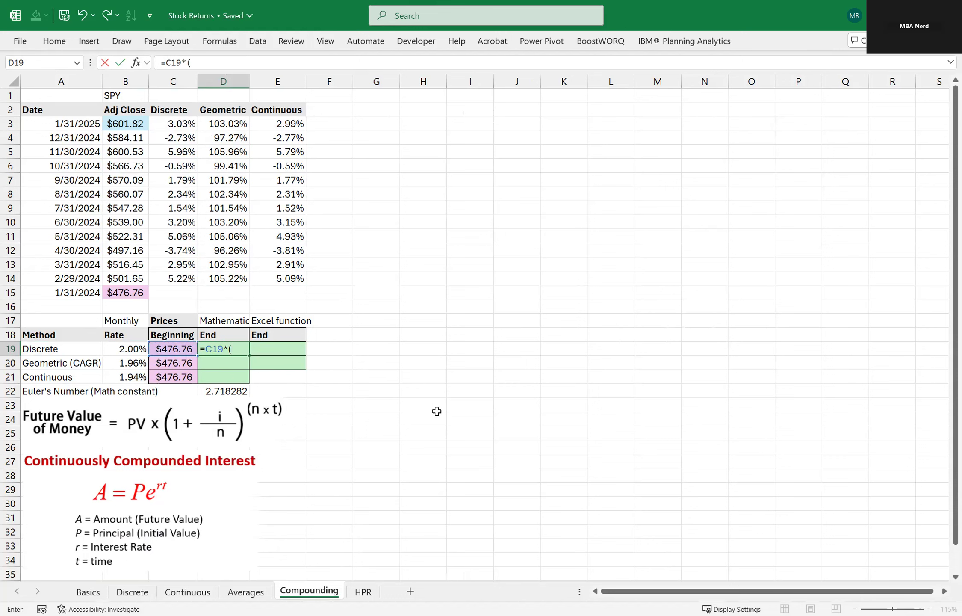
type("(1+")
key("Left")
key("Left")
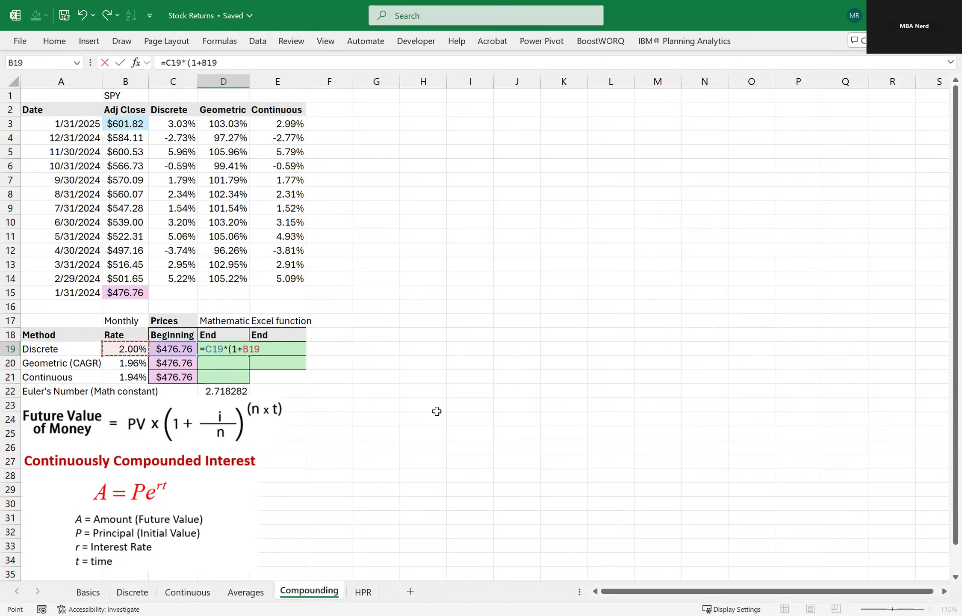
type(")^12")
key("Return")
key("Up")
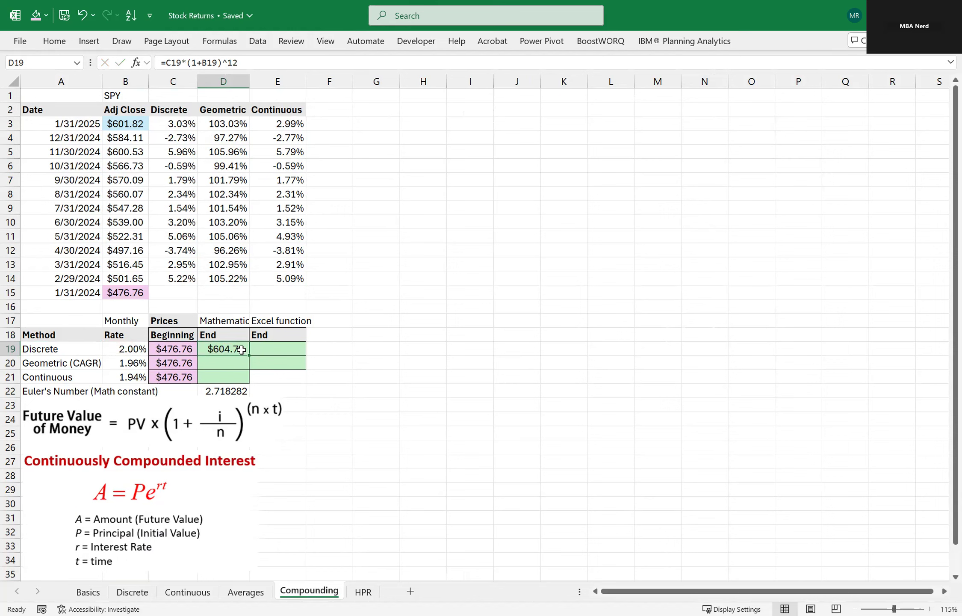
left_click(139, 127)
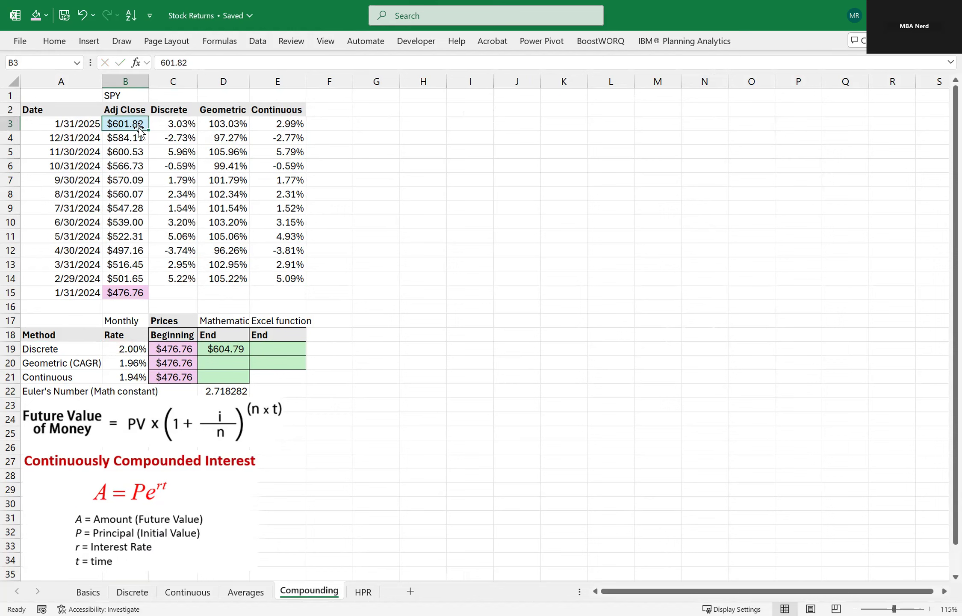
left_click(215, 350)
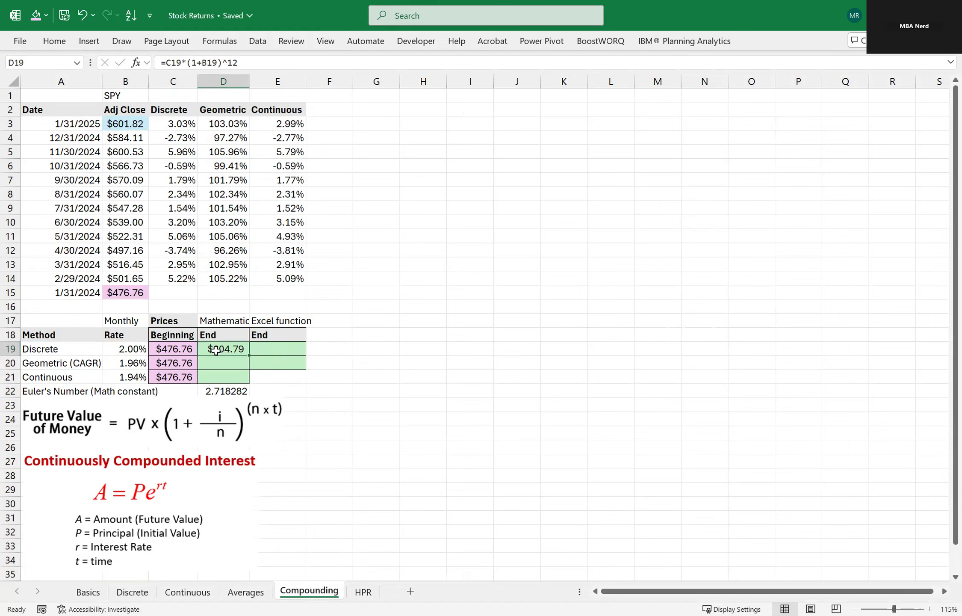
Calculate the geometric (CAGR) ending price in D20 with =C20*(1+B20)^12 and compare it with the actual price in B3.
left_click(222, 359)
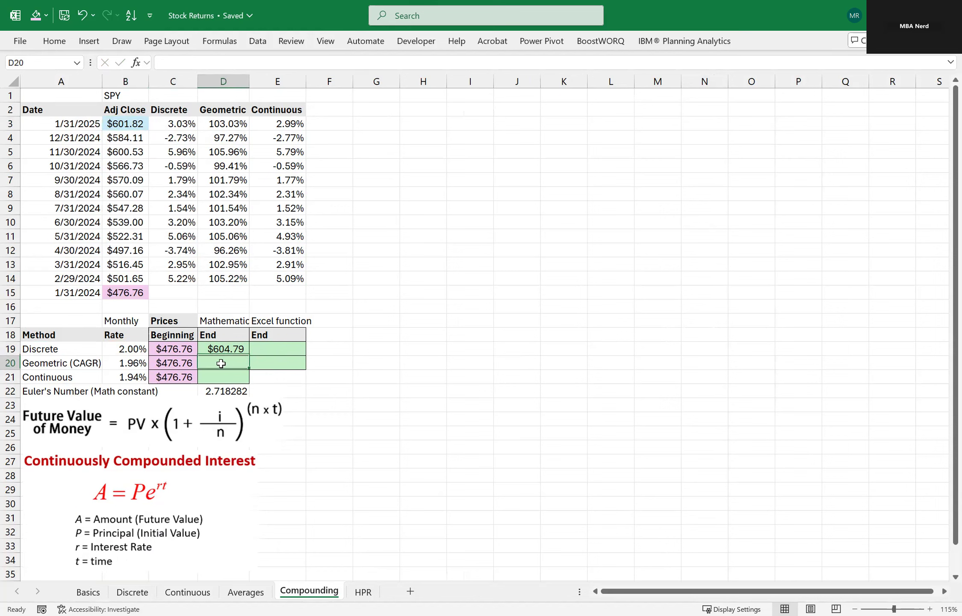
type("=")
key("Left")
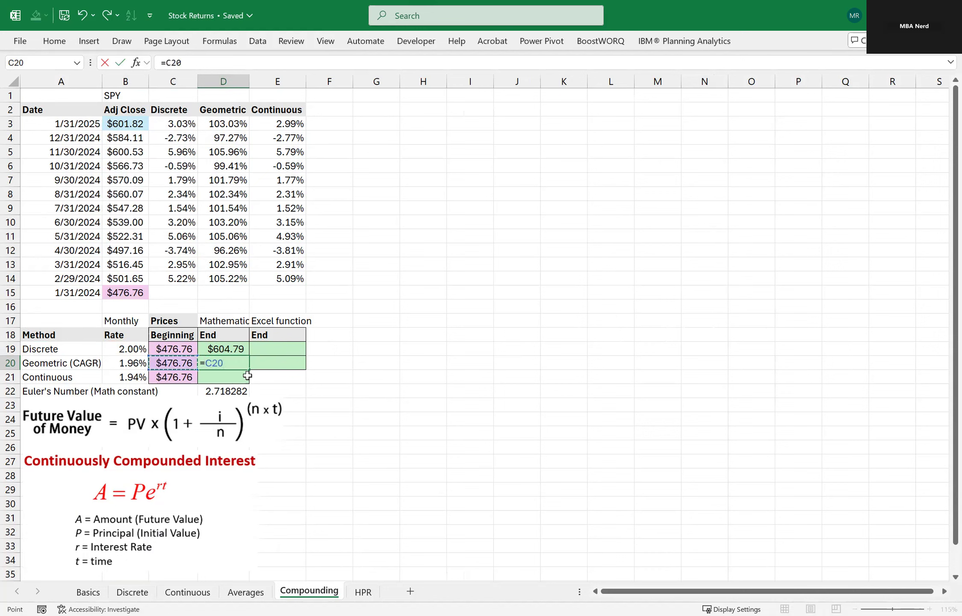
type("*")
left_click(133, 359)
type(")^12")
key("Return")
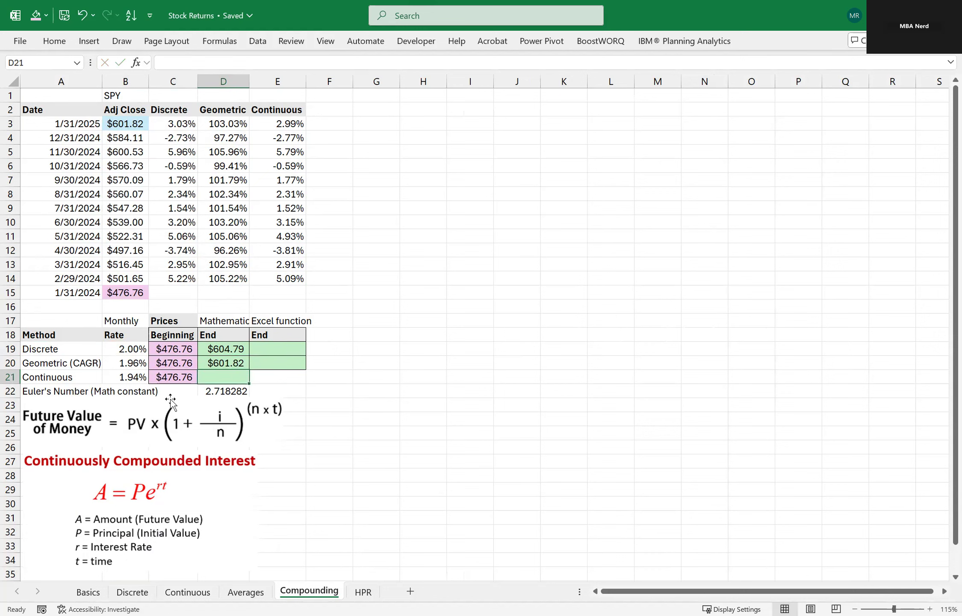
left_click(221, 362)
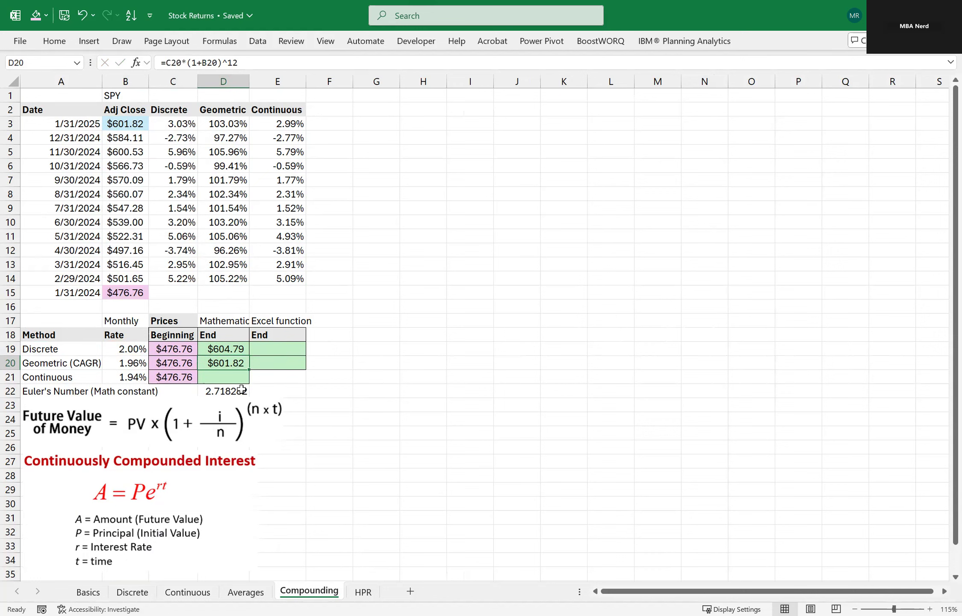
left_click(125, 126)
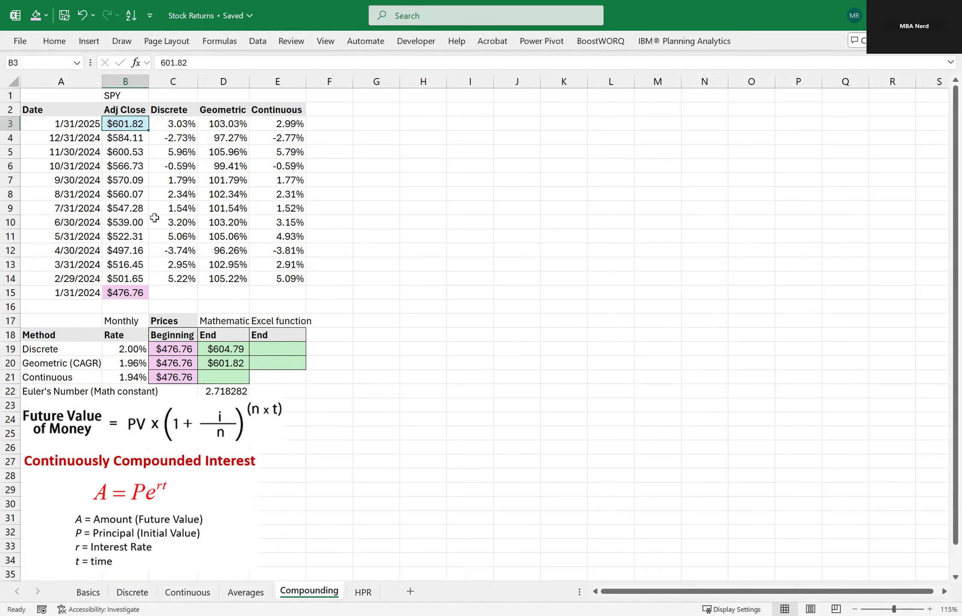
left_click(213, 364)
left_click_drag(69, 360, 290, 365)
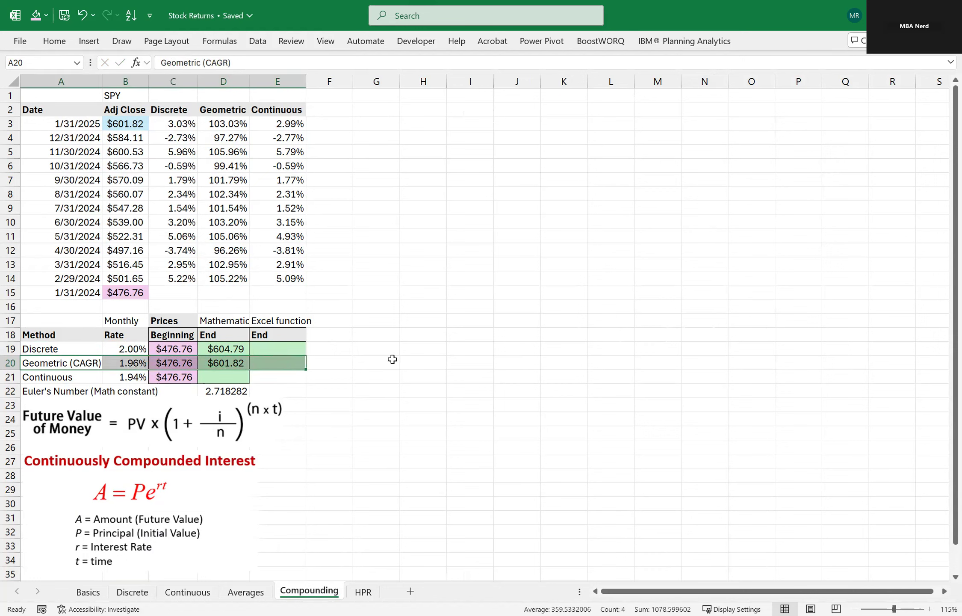
Inspect the continuous monthly rate formula in B21 and the logarithmic return formula in E3.
left_click(212, 377)
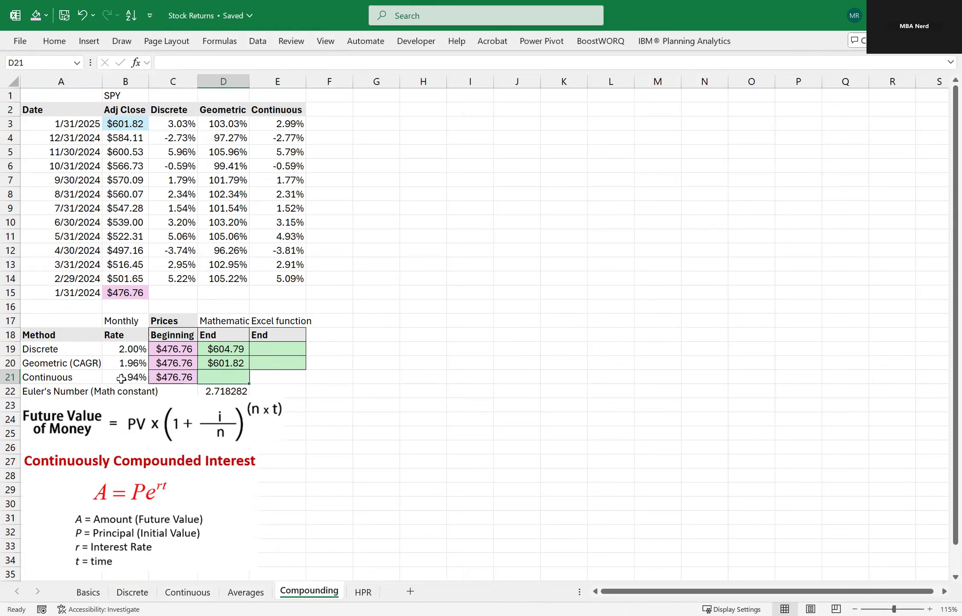
left_click(122, 378)
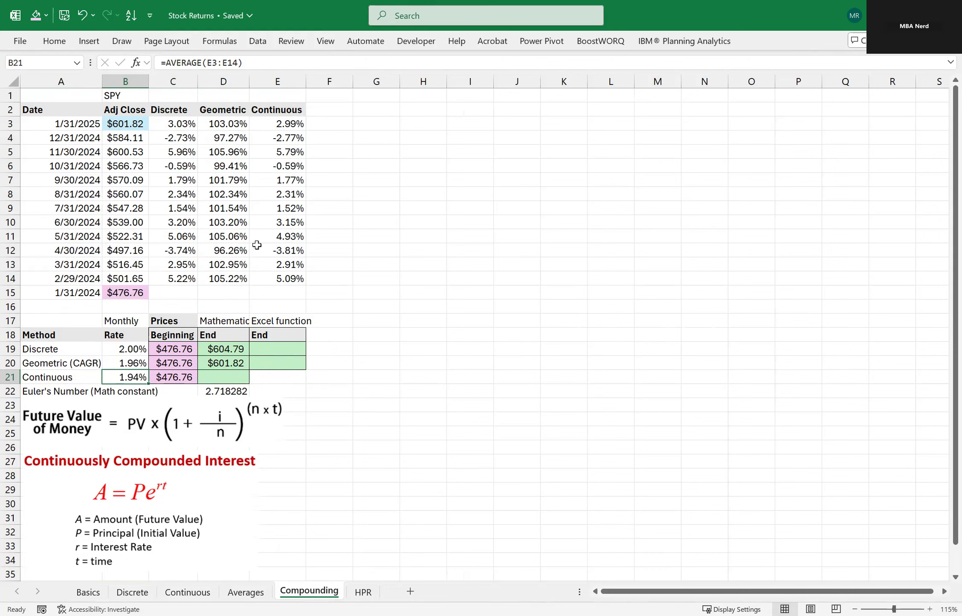
key("F2")
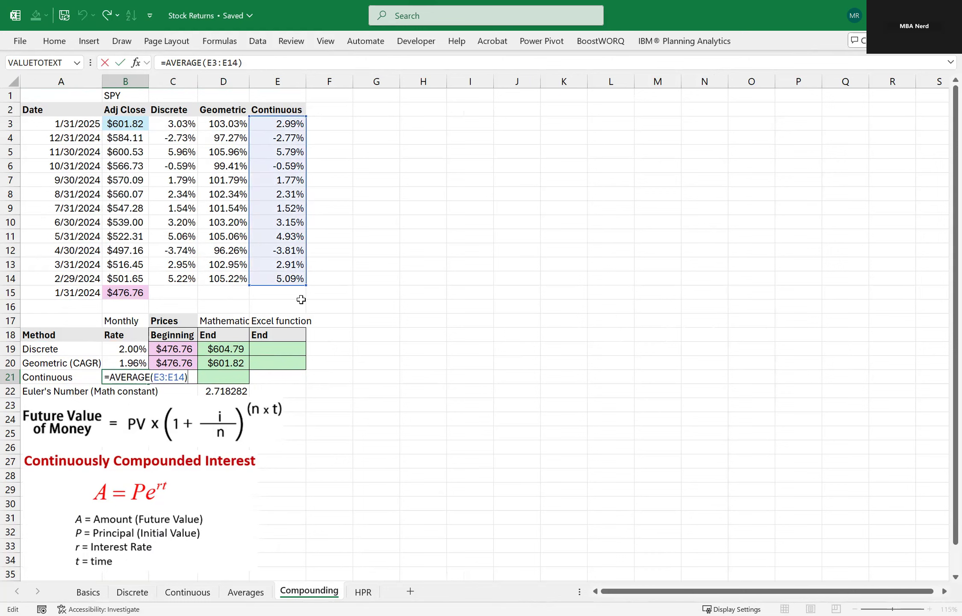
key("Return")
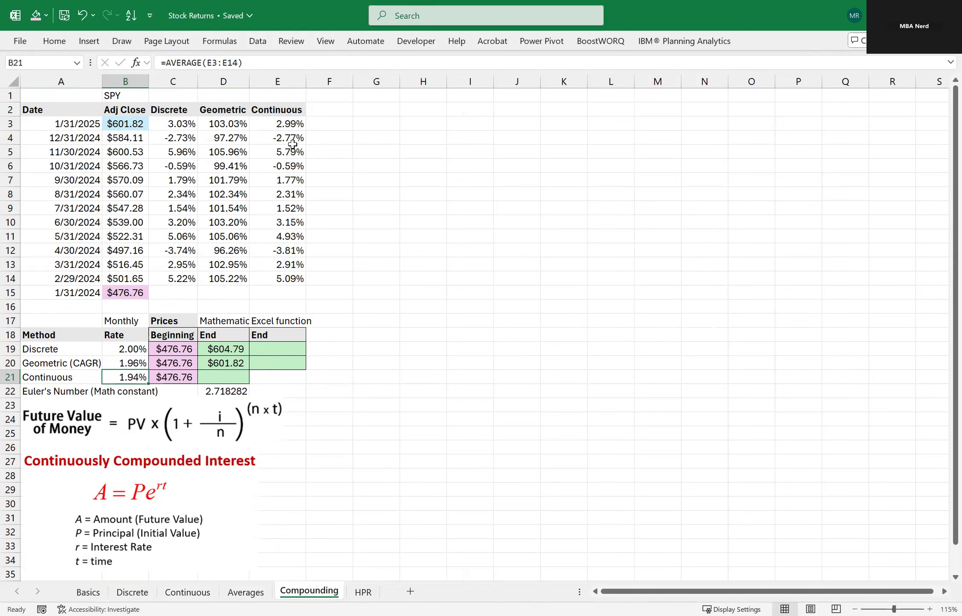
left_click(278, 121)
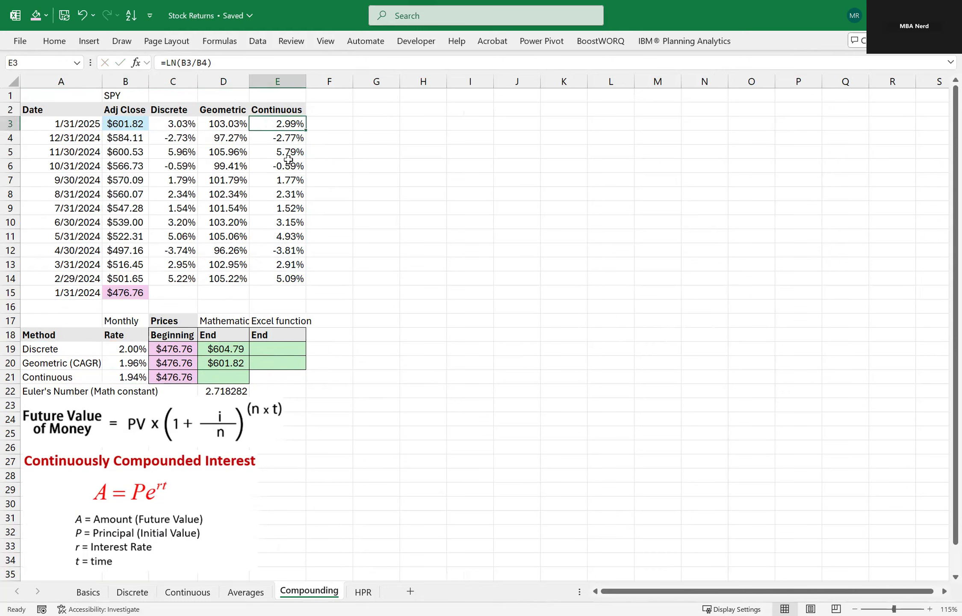
left_click(132, 381)
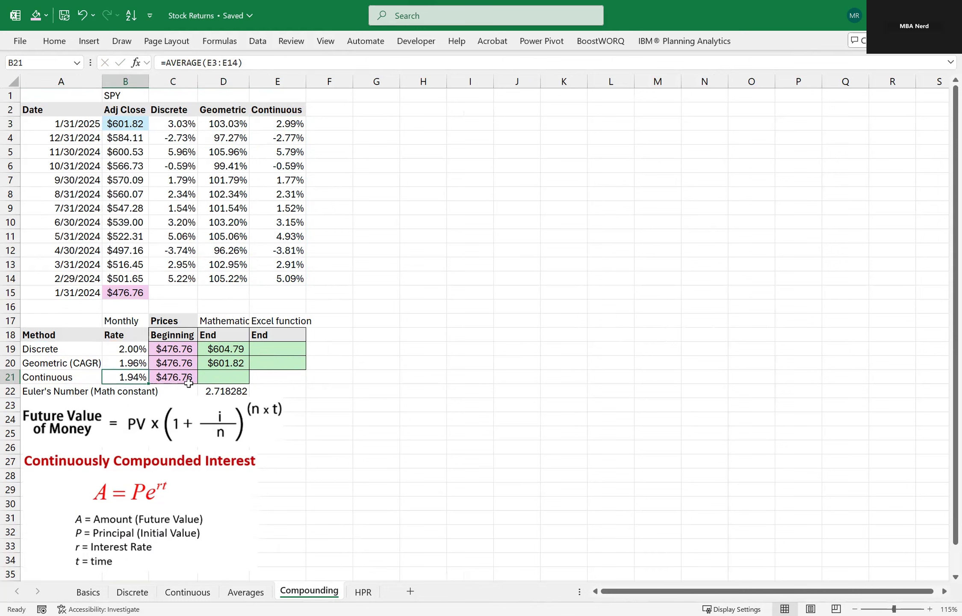
Calculate the continuous ending price in D21 with =C21*EXP(B21*12).
left_click(217, 377)
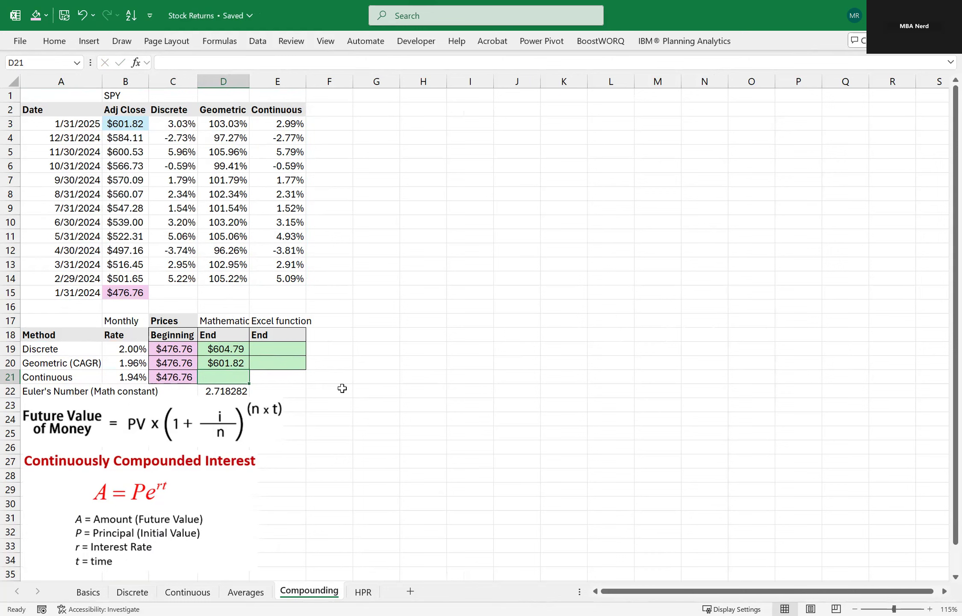
type("=")
key("Left")
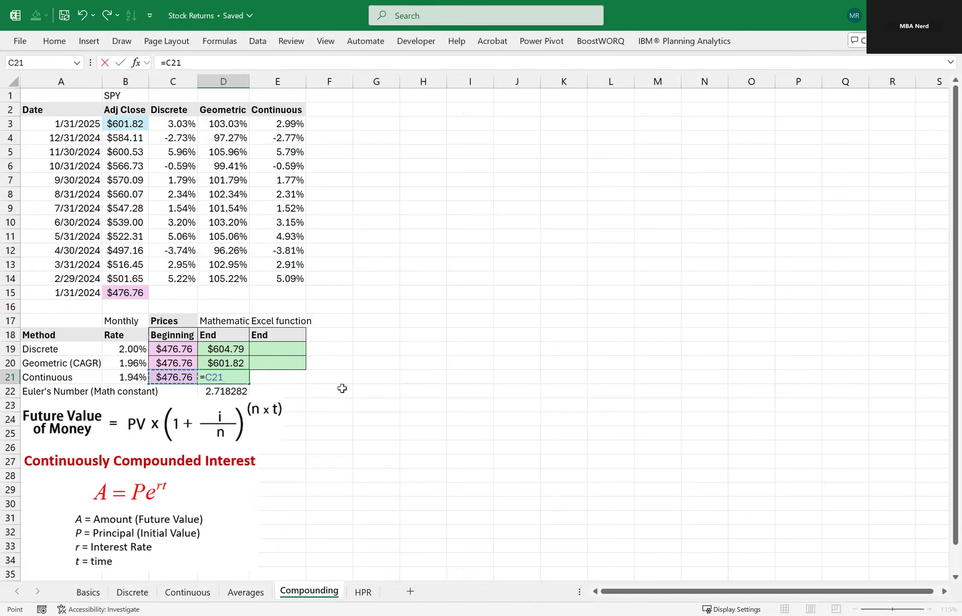
type("*EXP(")
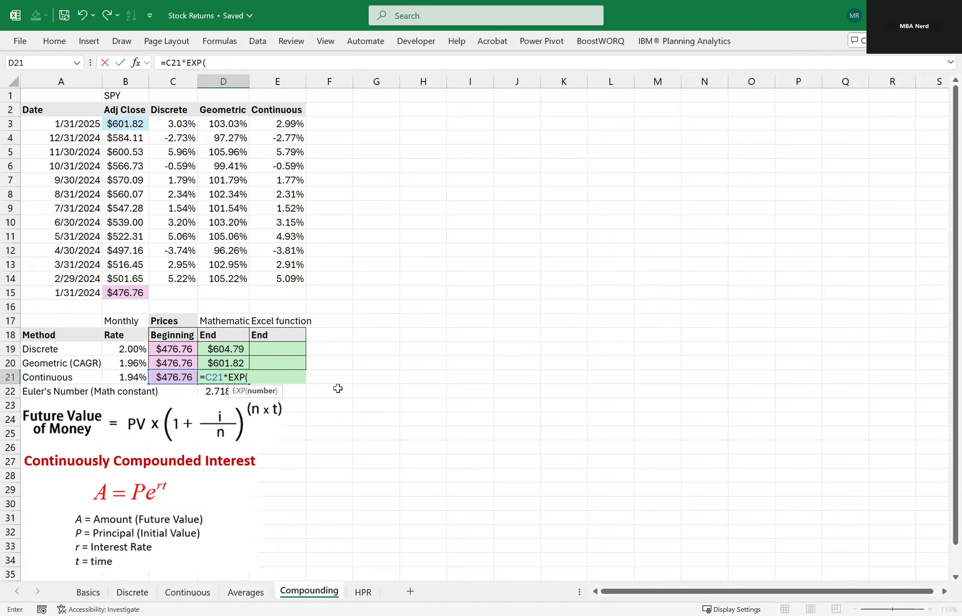
left_click(134, 377)
type("*")
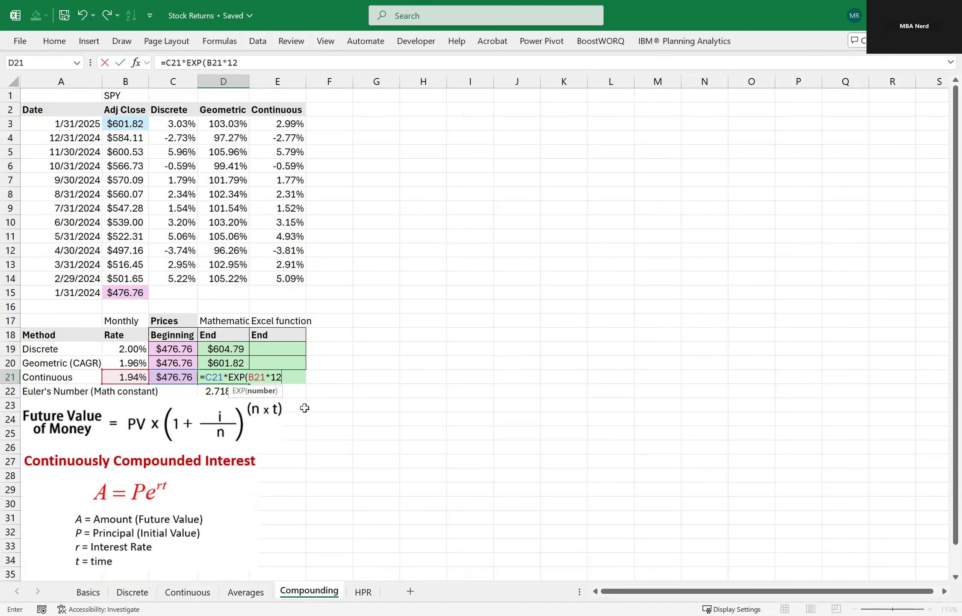
type("12)")
key("Return")
key("Up")
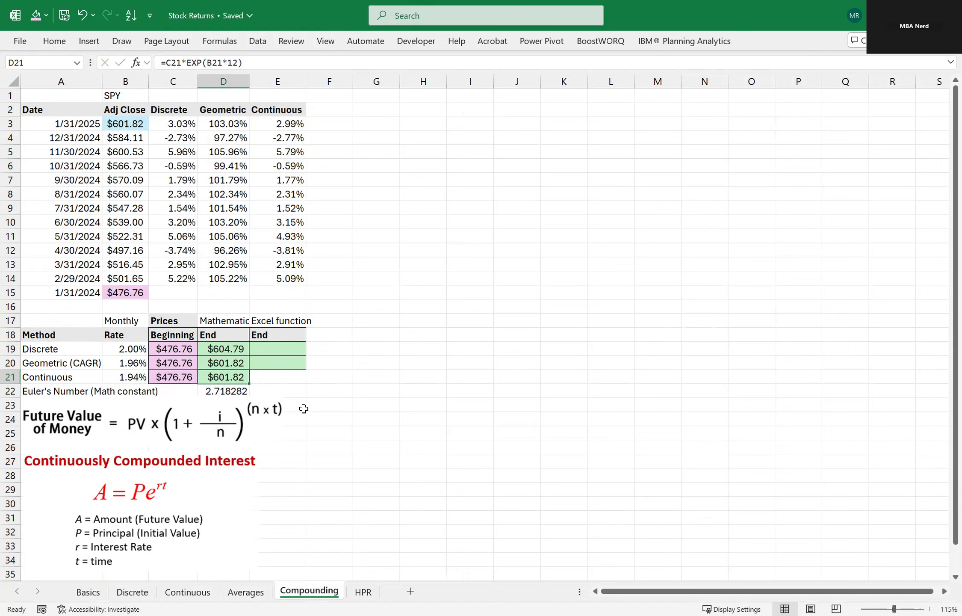
Compare the geometric and continuous ending prices in rows 20 and 21 with the actual SPY prices in B15 and B3.
left_click(136, 123)
left_click_drag(46, 365, 209, 379)
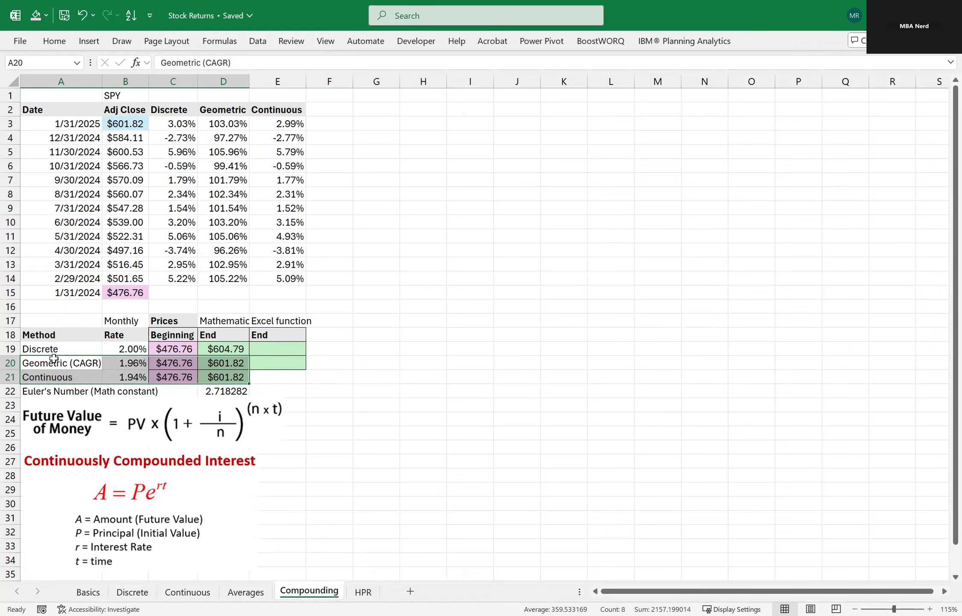
left_click(38, 378)
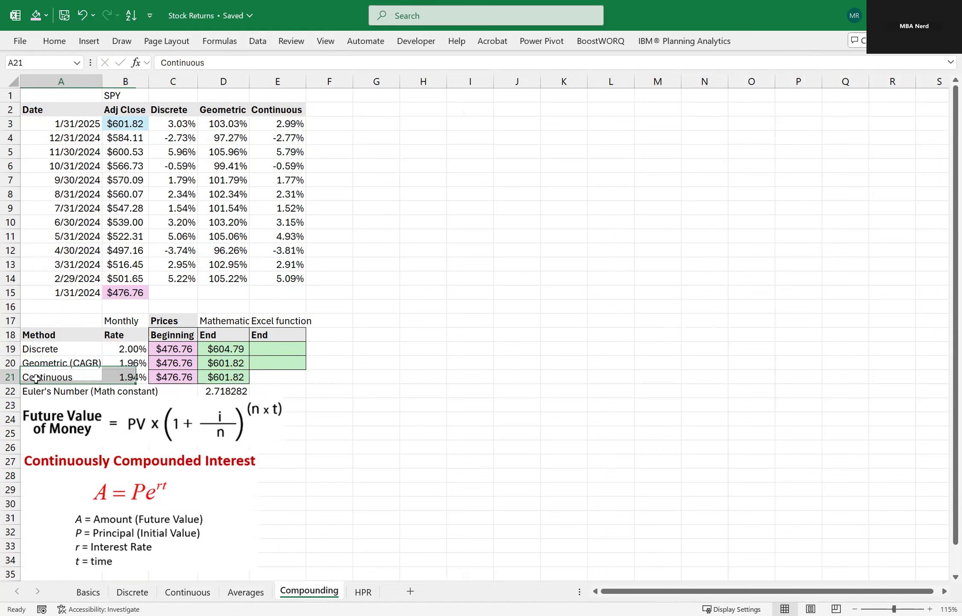
left_click(212, 377)
left_click(132, 295)
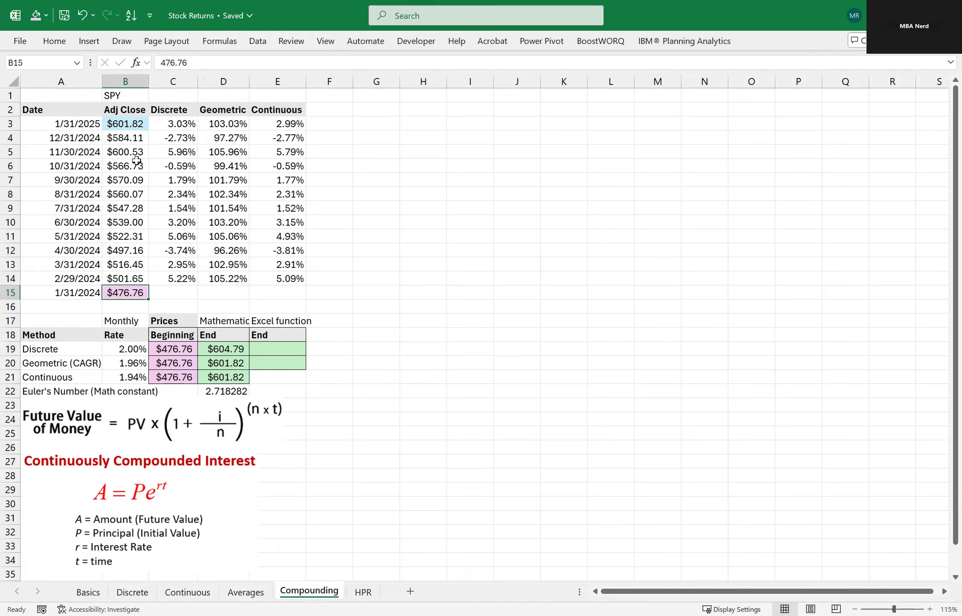
left_click(128, 125)
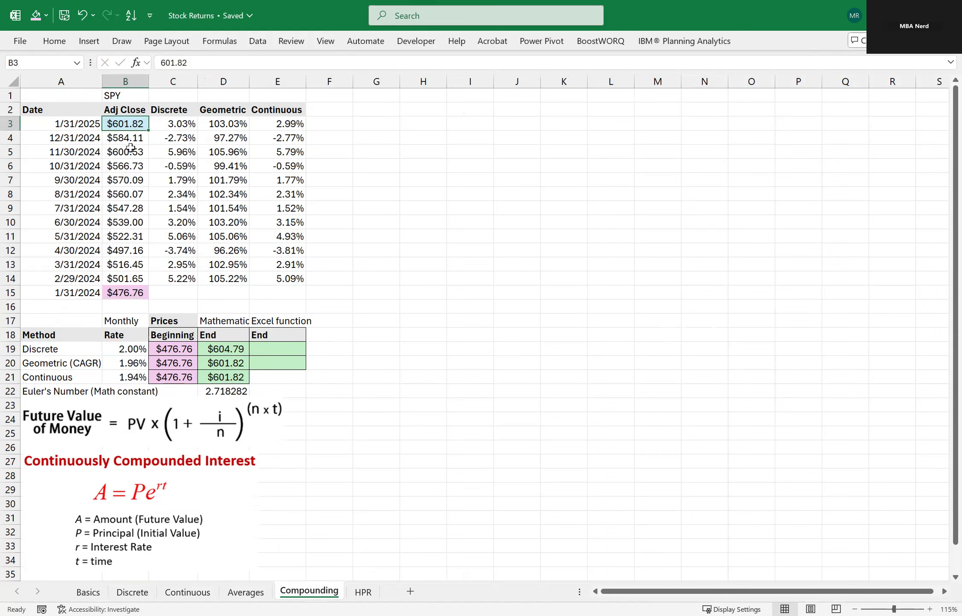
left_click_drag(38, 361, 329, 377)
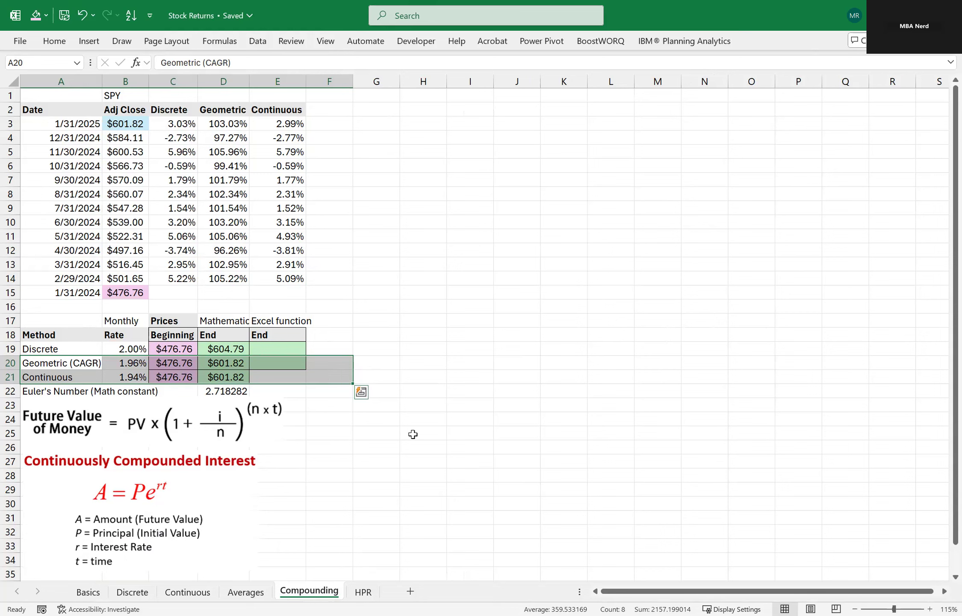
left_click(406, 431)
Review the Discrete row against the Geometric (CAGR) row in the compounding table.
left_click(58, 348)
key("shift+space")
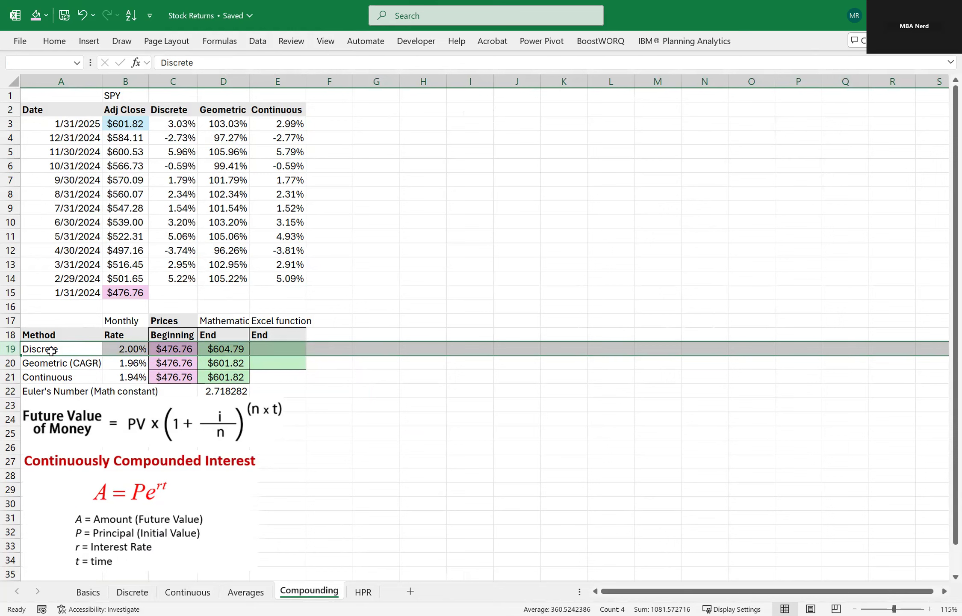
left_click(50, 362)
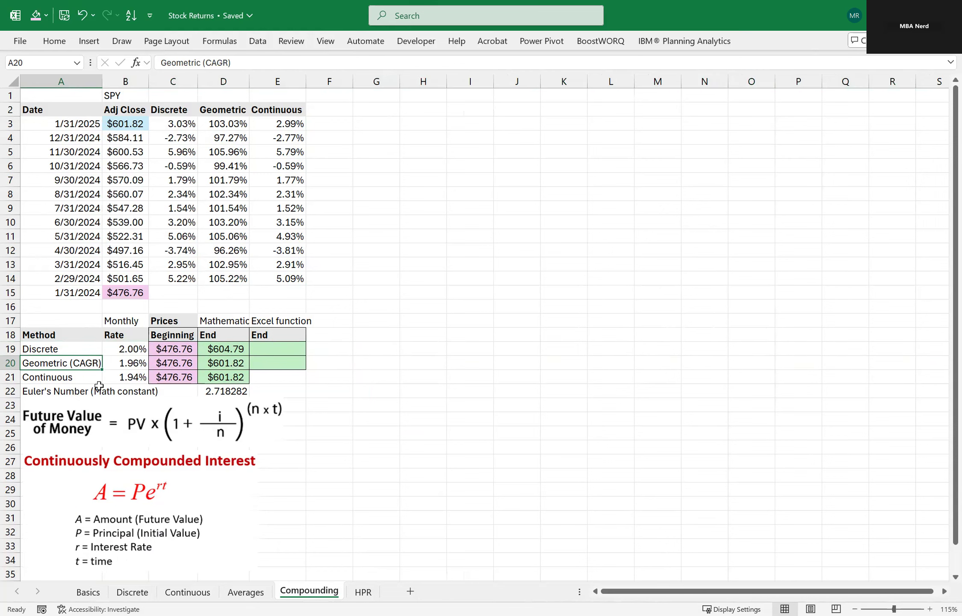
mouse_move(11, 348)
left_mouse_down()
mouse_move(13, 376)
mouse_move(14, 355)
left_mouse_up()
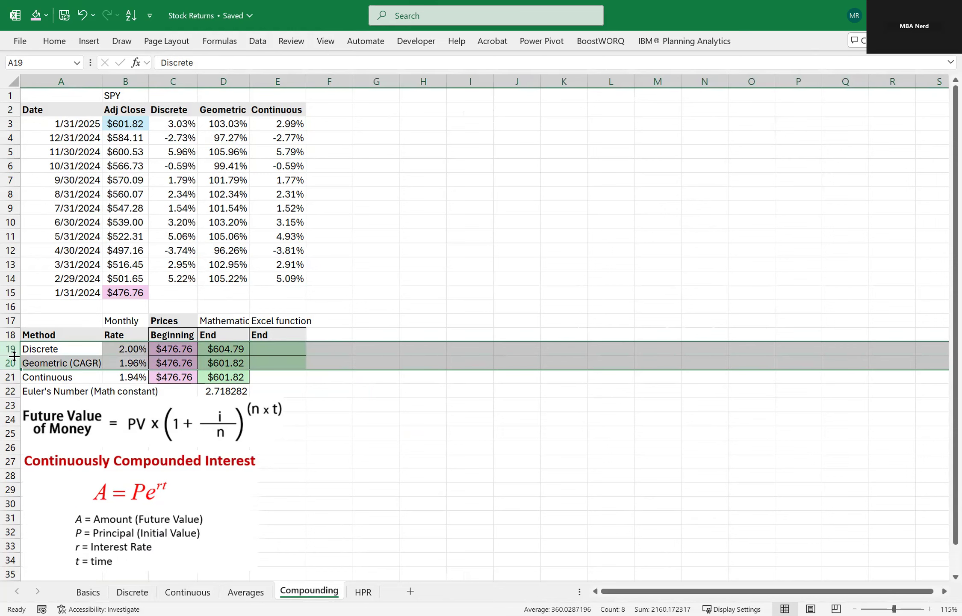
left_click(52, 350)
key("shift+space")
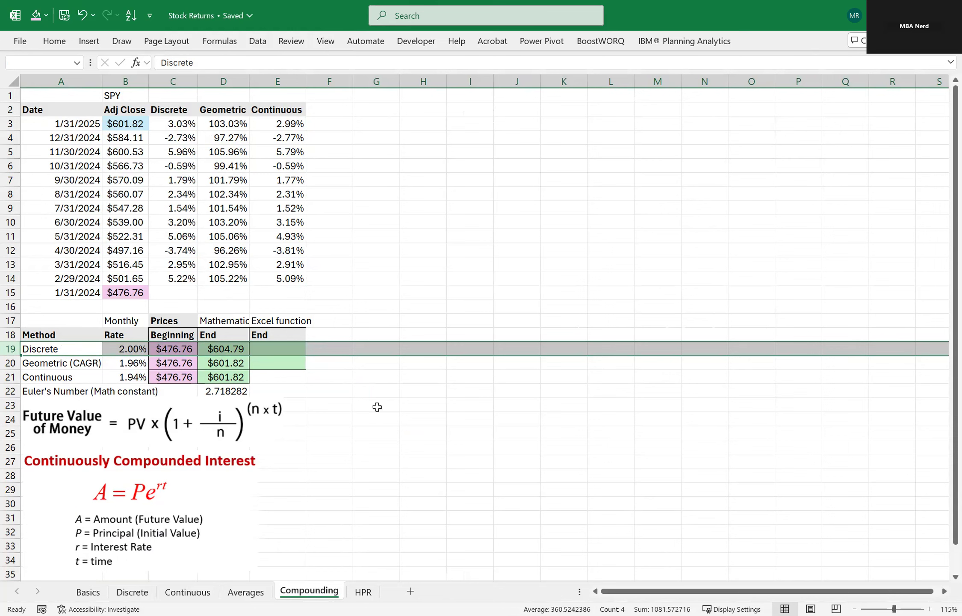
left_click(404, 349)
Calculate the discrete ending price in E19 with the Excel function =FV(B19,12,0,-C19).
left_click(295, 352)
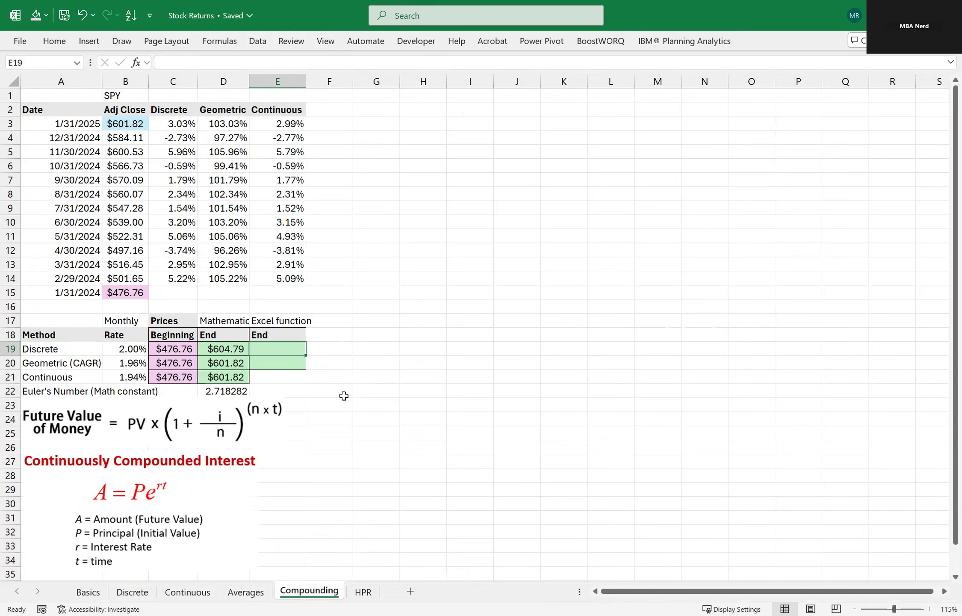
type("=")
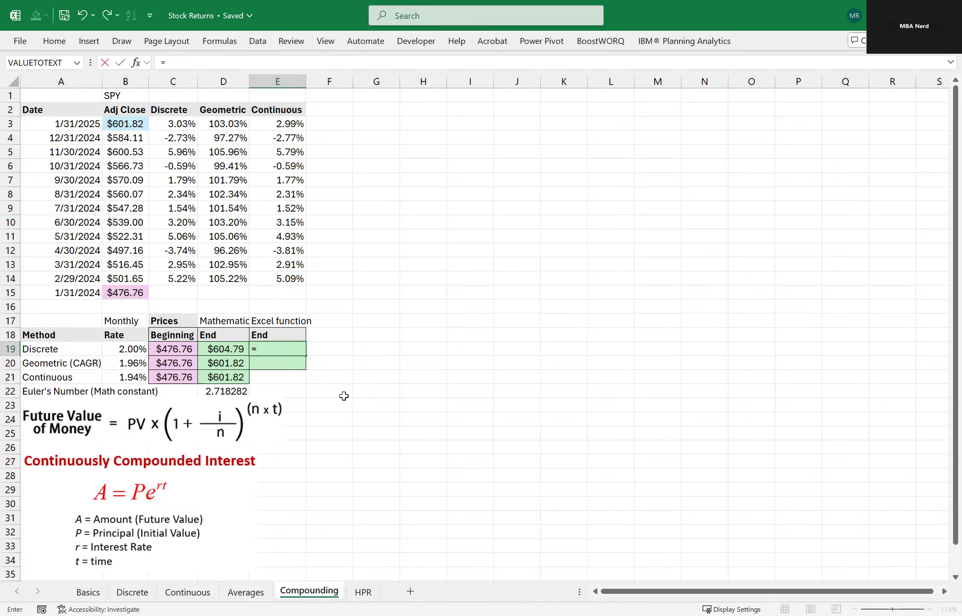
type("fv")
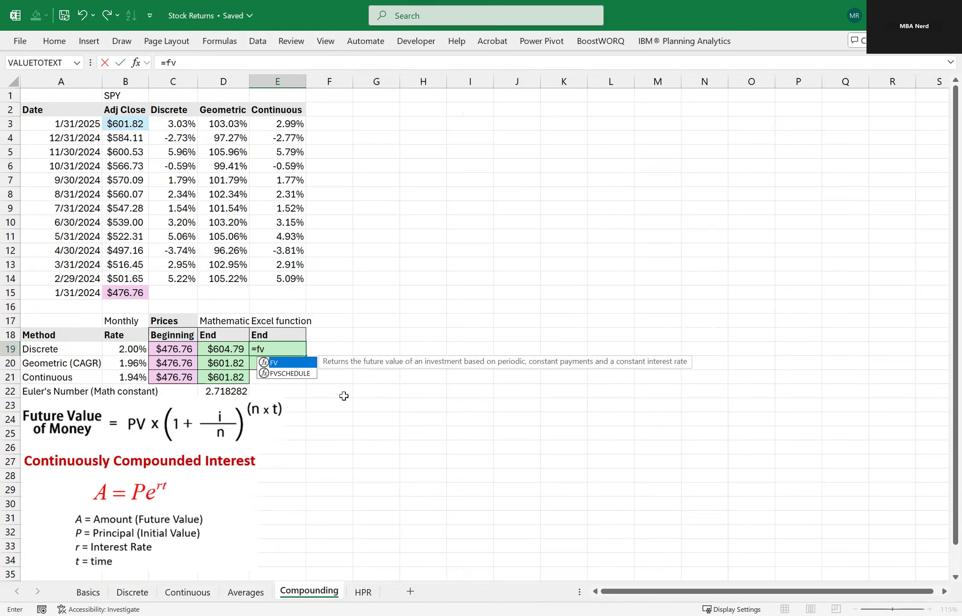
key("Tab")
key("Left")
key("Left")
key("Left")
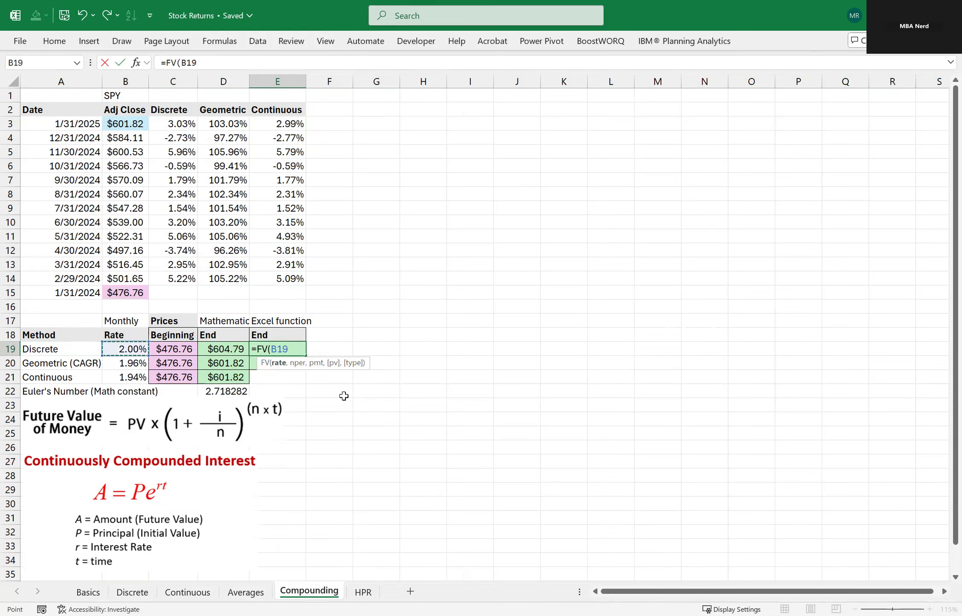
type(",12")
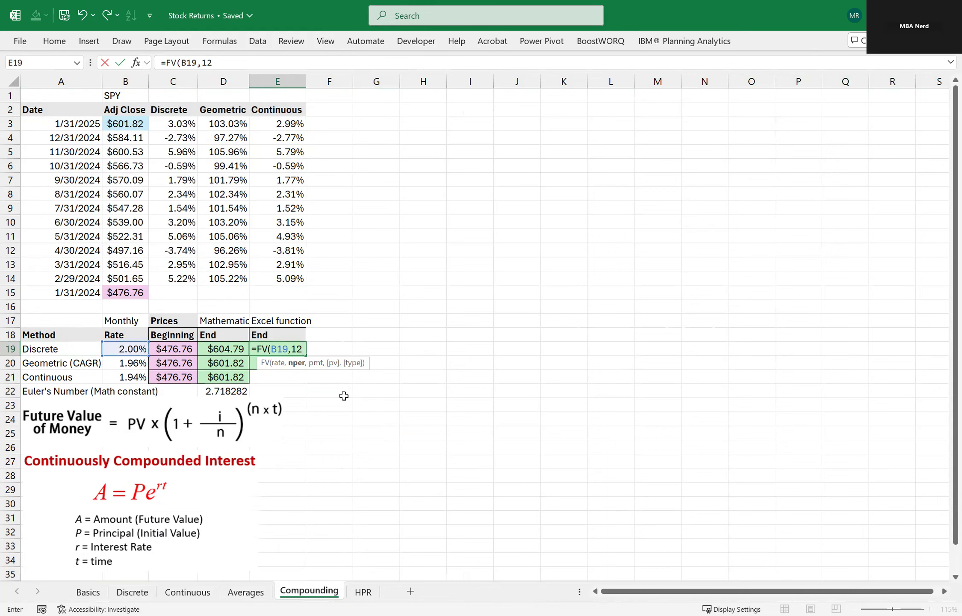
type(",")
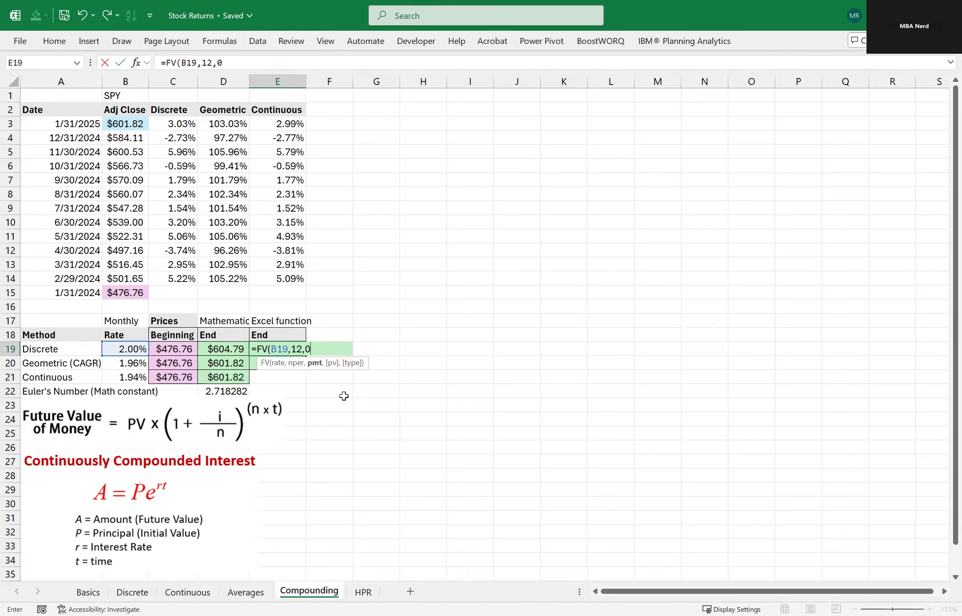
type("0,-")
key("Left")
key("Left")
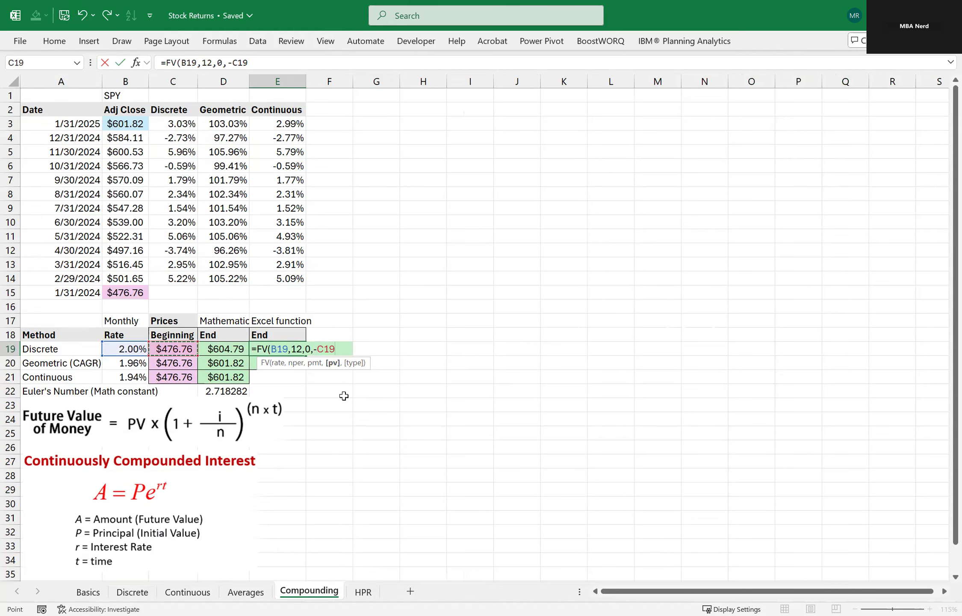
key("Return")
key("Up")
Compare the mathematical formula in D19 with the FV function formula in E19.
key("Left")
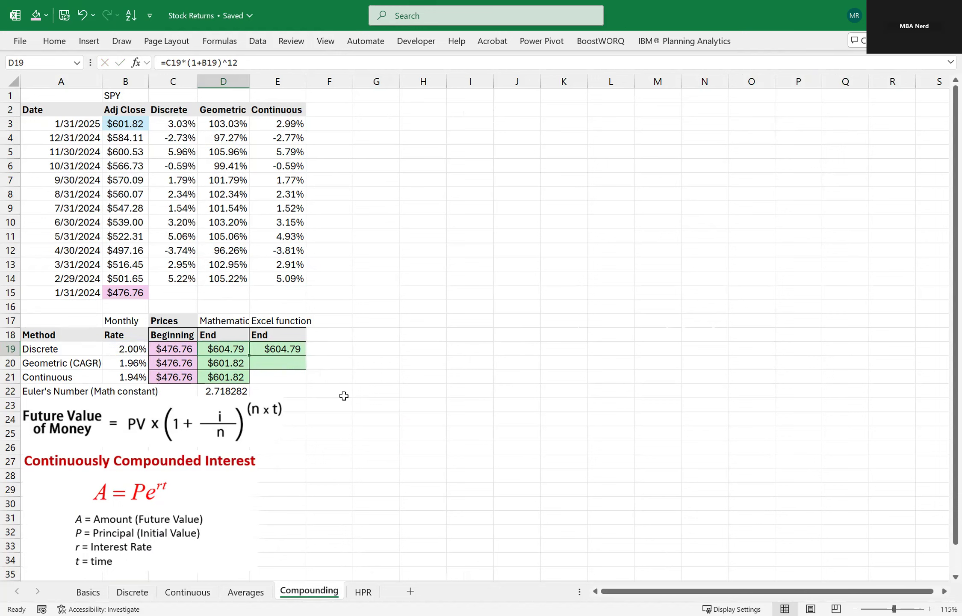
key("Escape")
key("Right")
key("Left")
key("F2")
key("Escape")
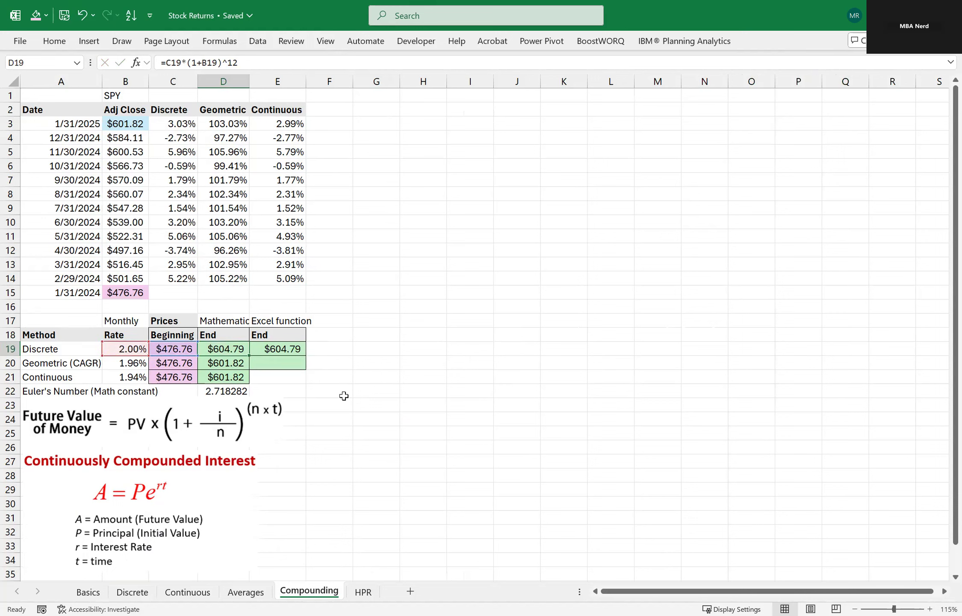
key("Right")
key("F2")
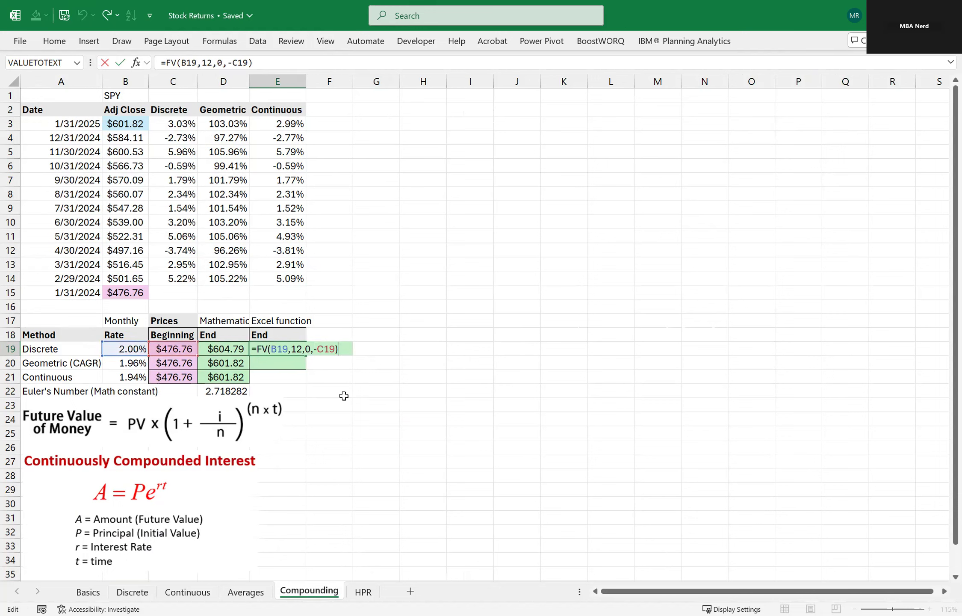
key("Escape")
key("Left")
key("Right")
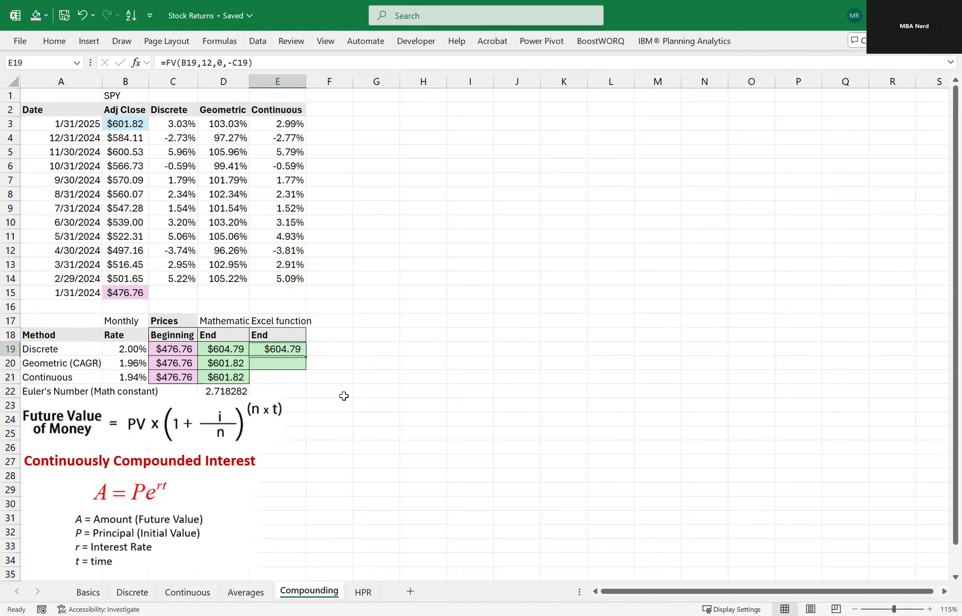
Copy the FV formula from E19 to E20 for the geometric method and check its cell references against D20.
key("ctrl+c")
key("Down")
key("ctrl+v")
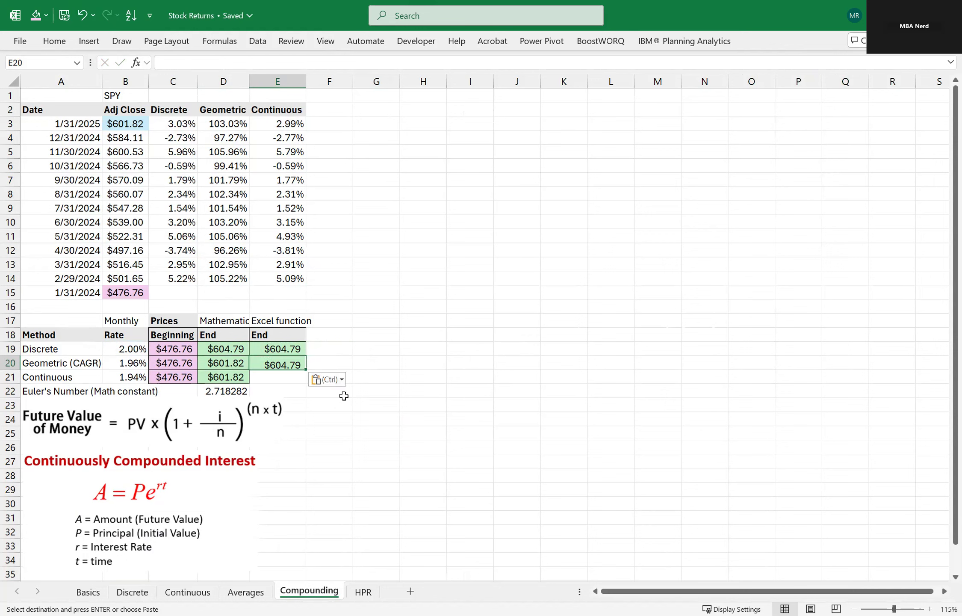
key("F2")
key("Escape")
key("Left")
key("Right")
key("F2")
key("Escape")
key("Left")
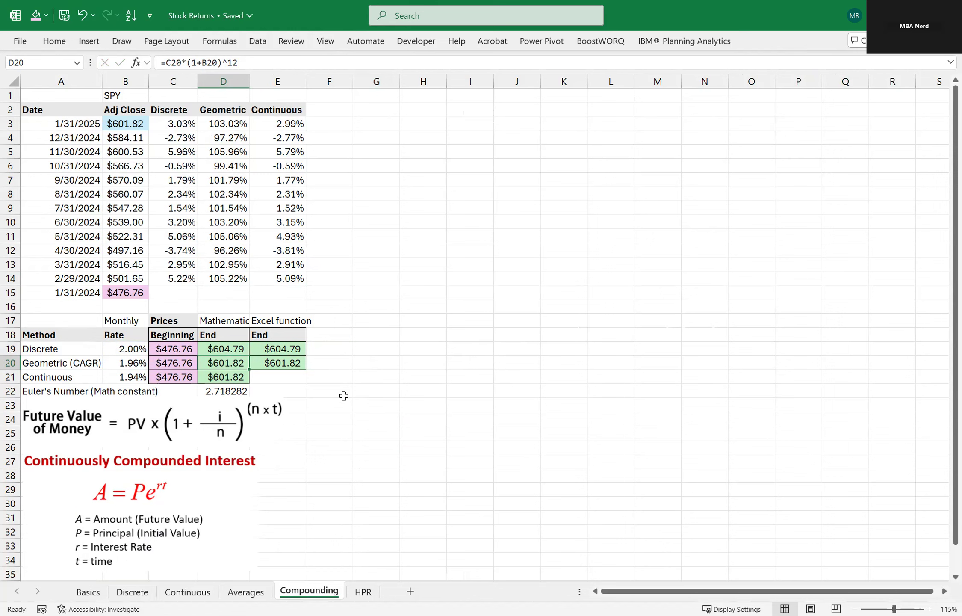
Review the Continuous row's EXP formula in D21 and the discrete formula in D19.
key("Down")
key("shift+space")
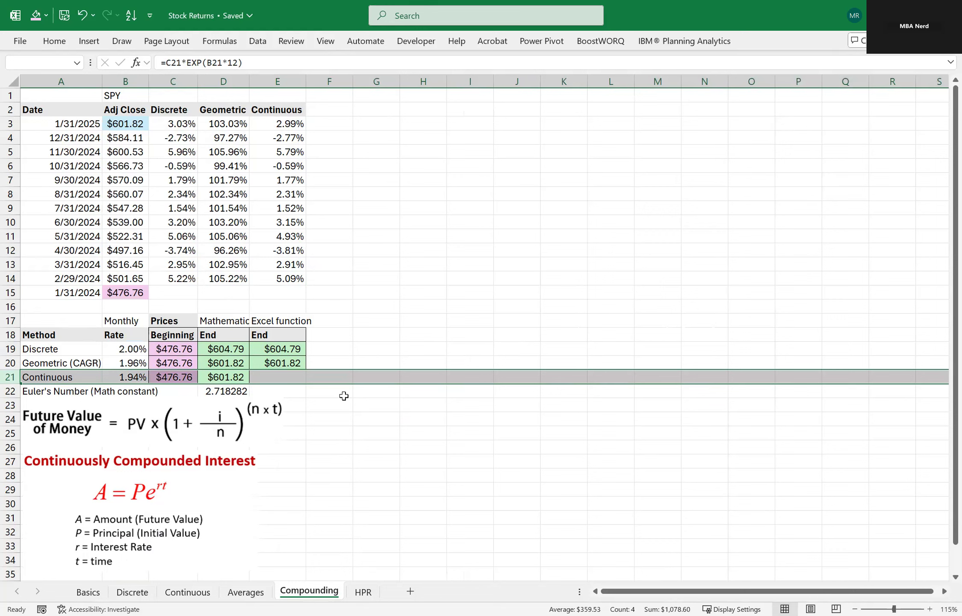
key("Up")
key("Up")
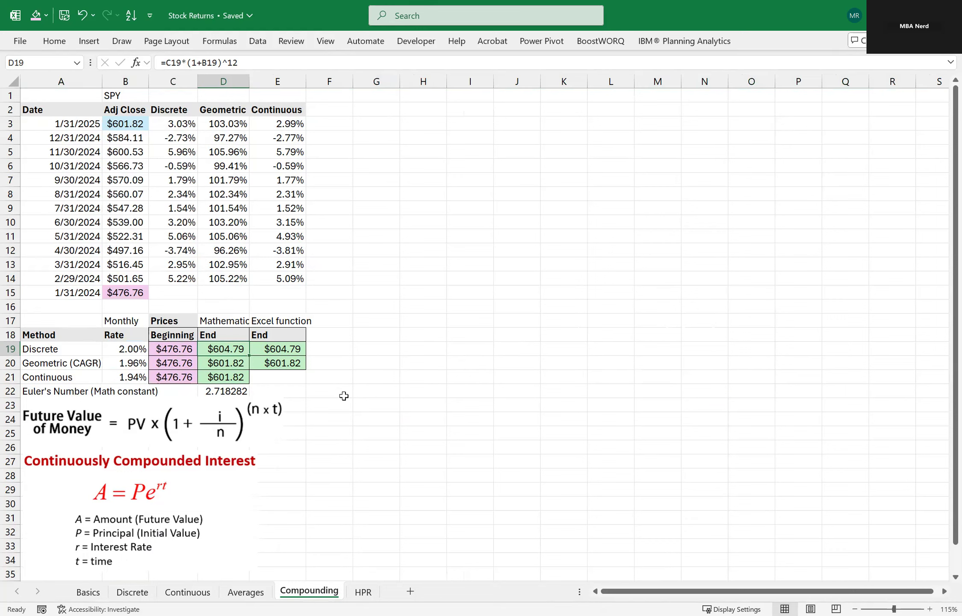
Review the geometric and continuous ending-price formulas in D20 and D21 and the Euler's number constant in D22.
key("Down")
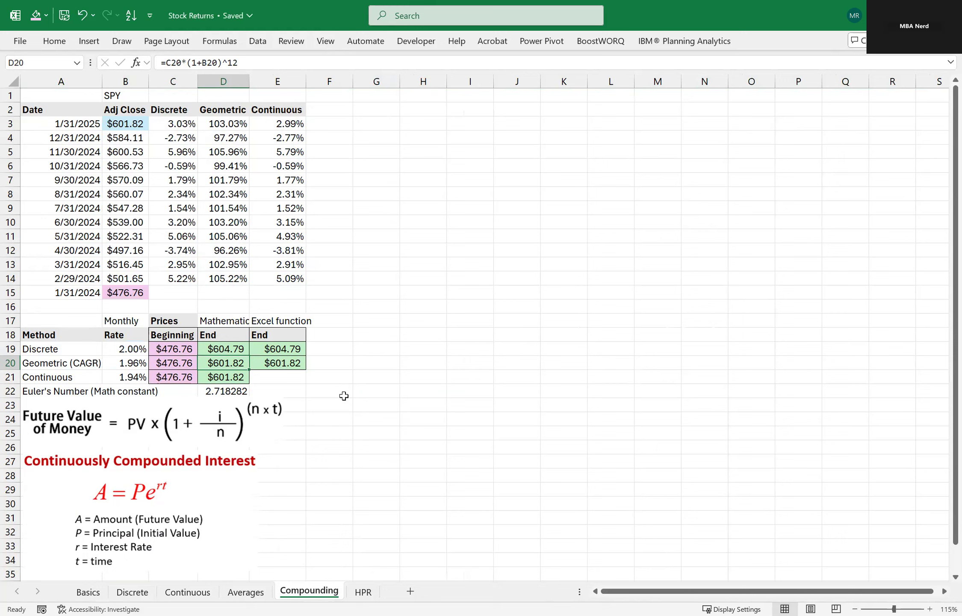
key("Down")
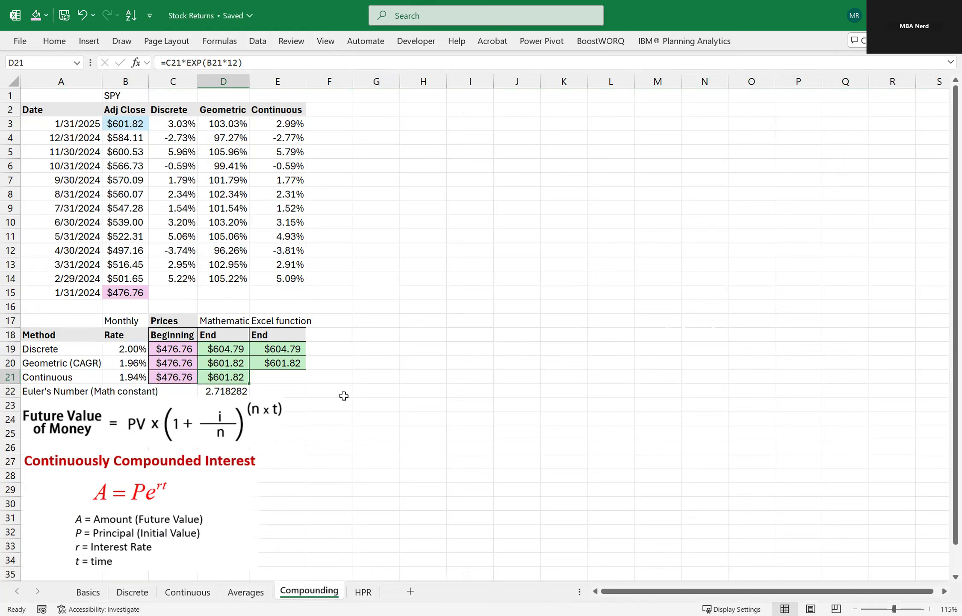
key("shift+space")
key("Right")
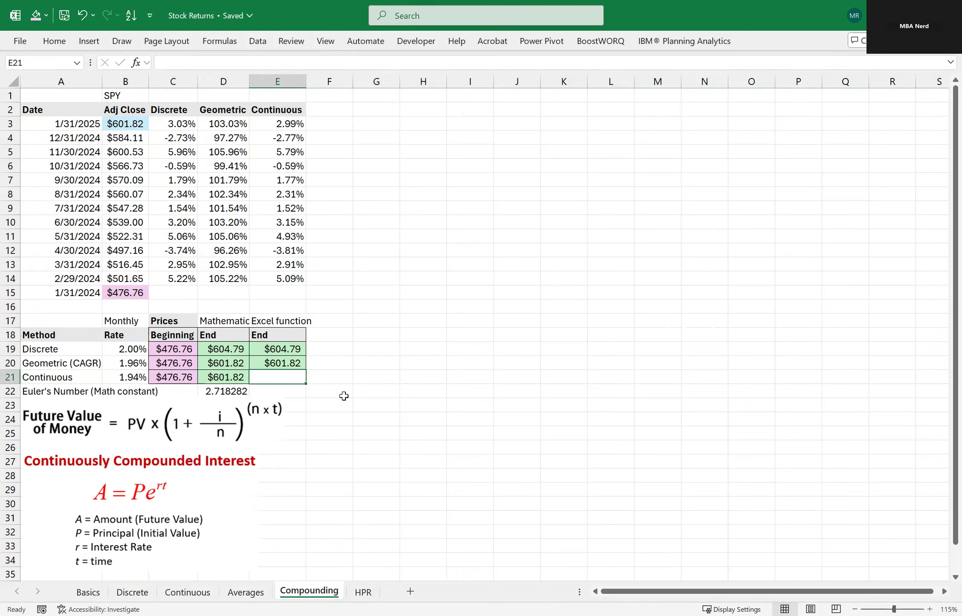
key("Down")
key("Left")
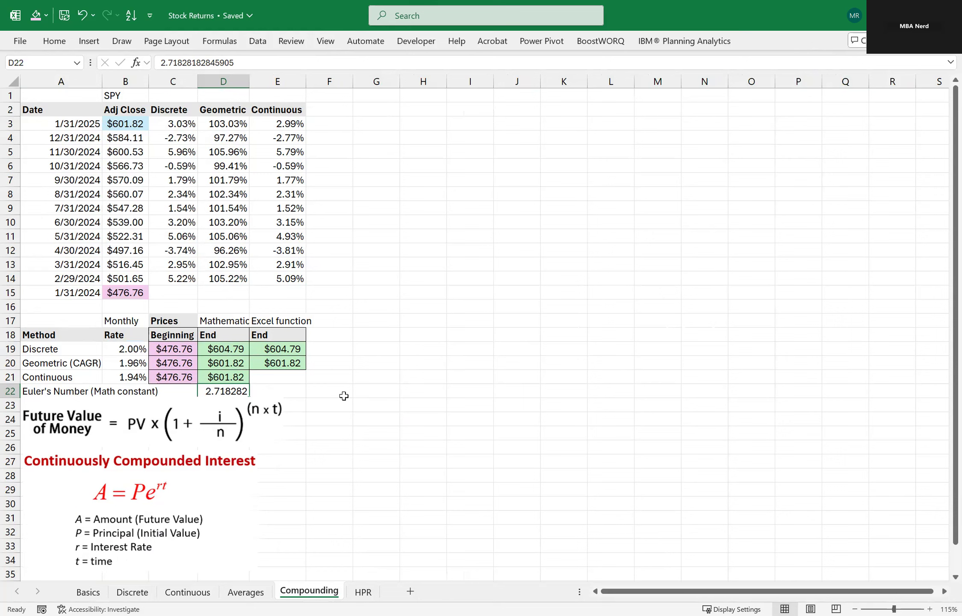
key("F2")
key("Escape")
Calculate the continuous growth factor over 12 months in E22 with =EXP(B21*12) and format it as a percentage.
key("Up")
key("Right")
key("Down")
type("=")
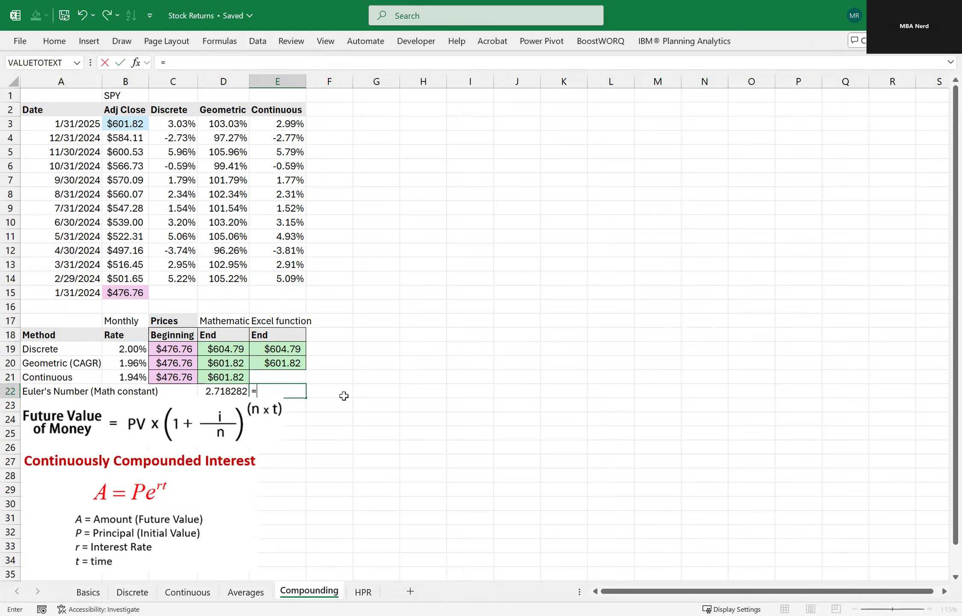
type("exp")
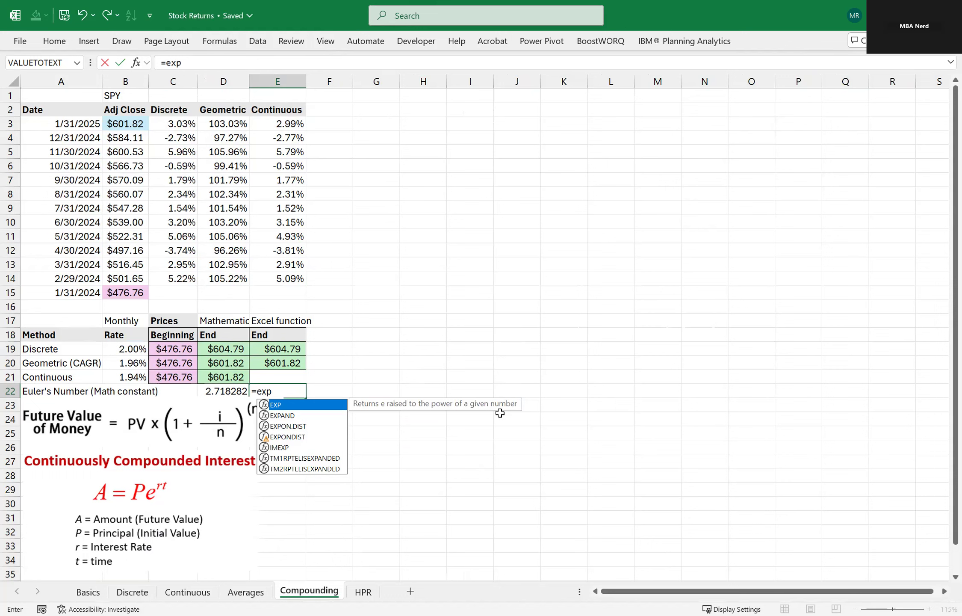
type("(")
left_click(120, 377)
type("*12")
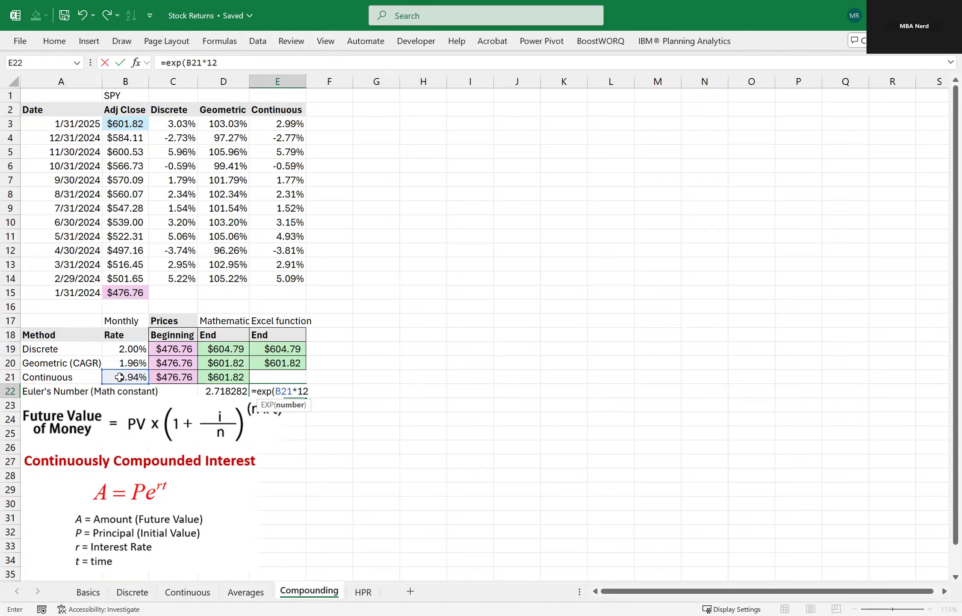
key("Return")
key("Up")
key("ctrl+shift+5")
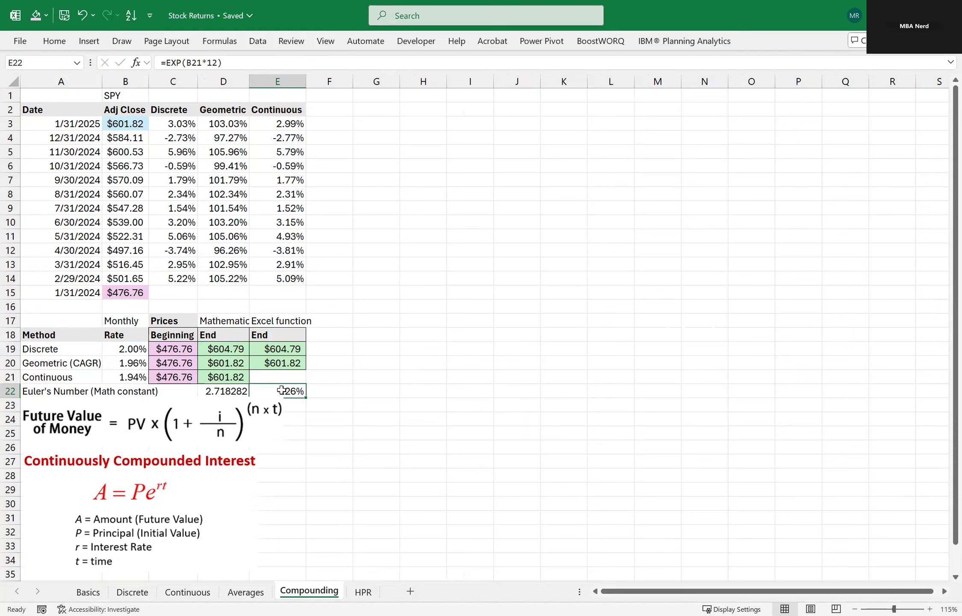
left_click(326, 392)
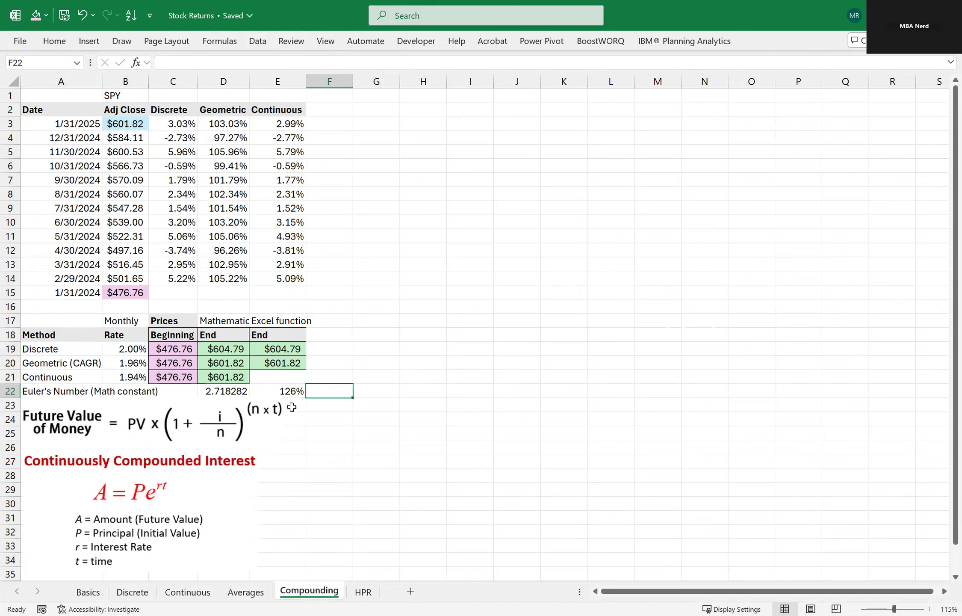
Open the HPR sheet and examine SPY's Adj Close prices alongside the Dividend column.
left_click(364, 590)
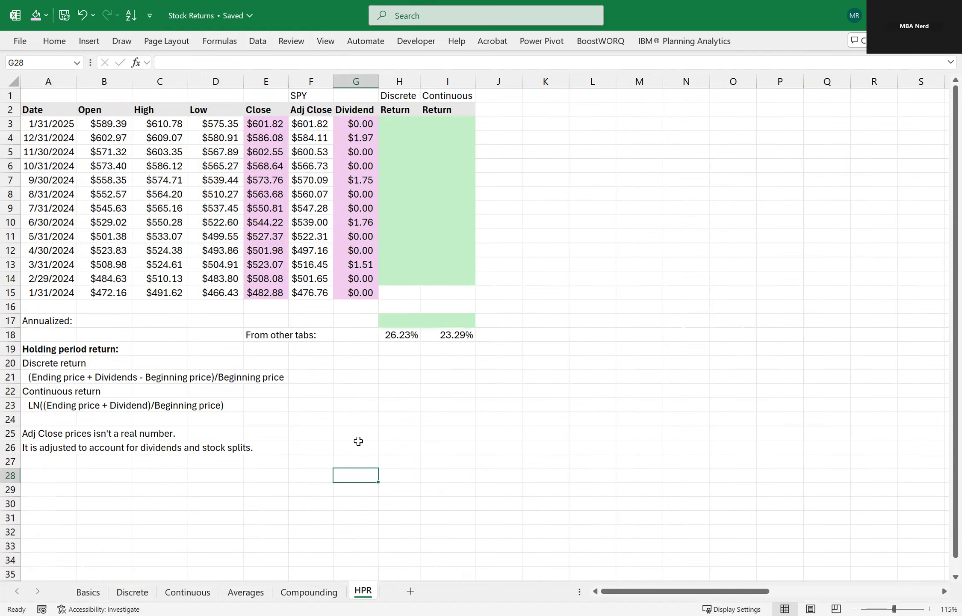
left_click(337, 442)
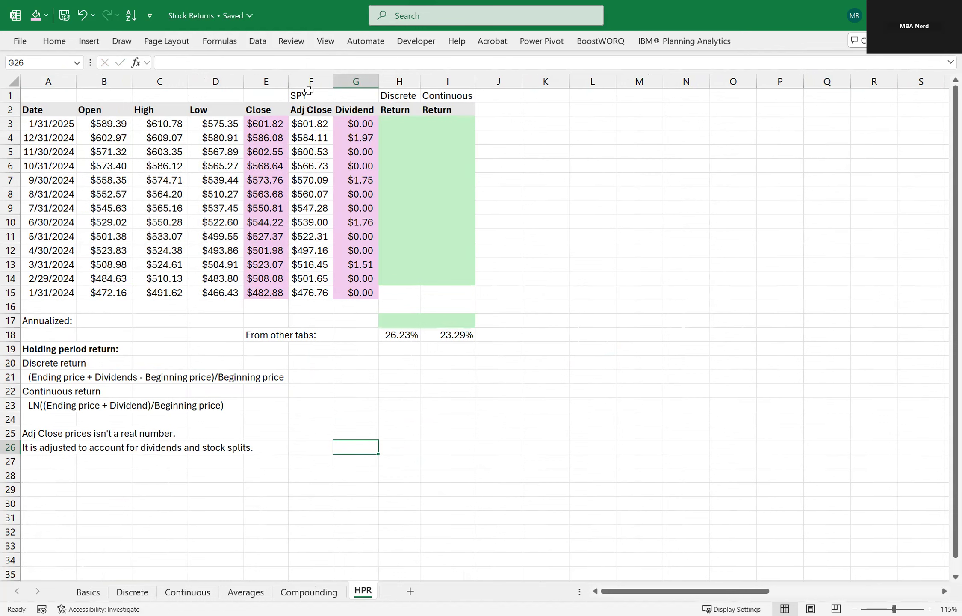
left_click_drag(309, 94, 316, 295)
left_click_drag(319, 112, 310, 286)
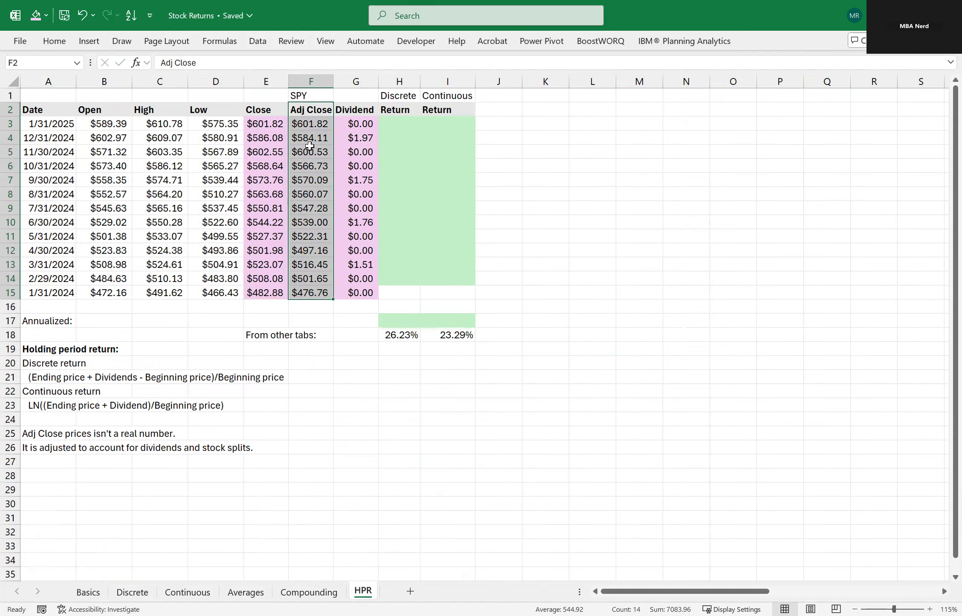
left_click(308, 123)
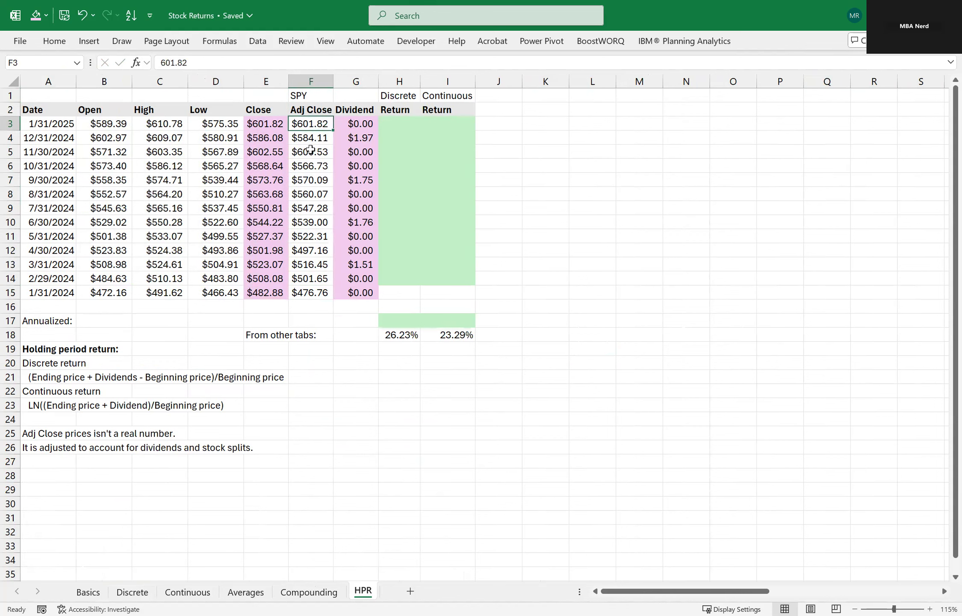
left_click(350, 137)
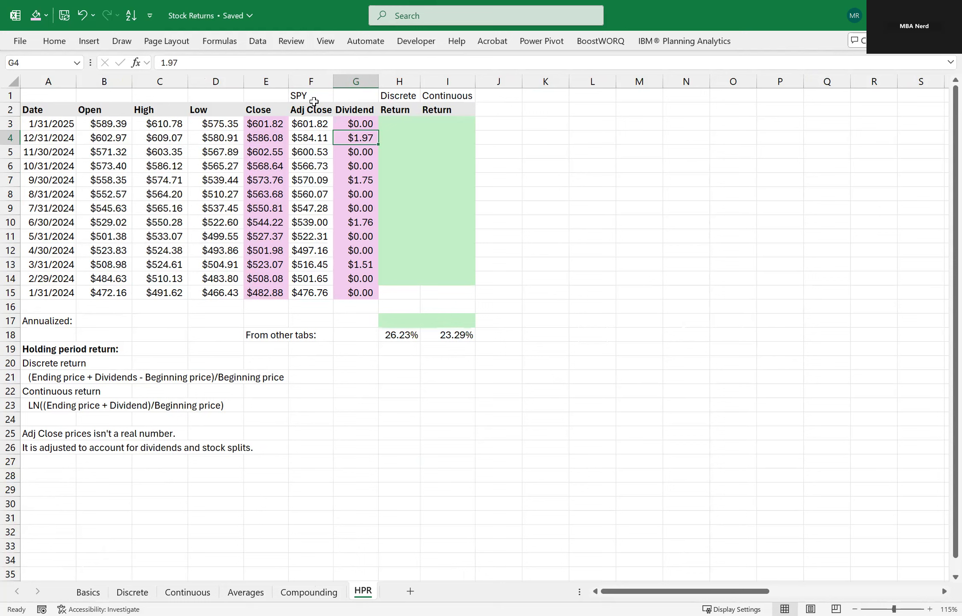
left_click_drag(308, 124, 317, 284)
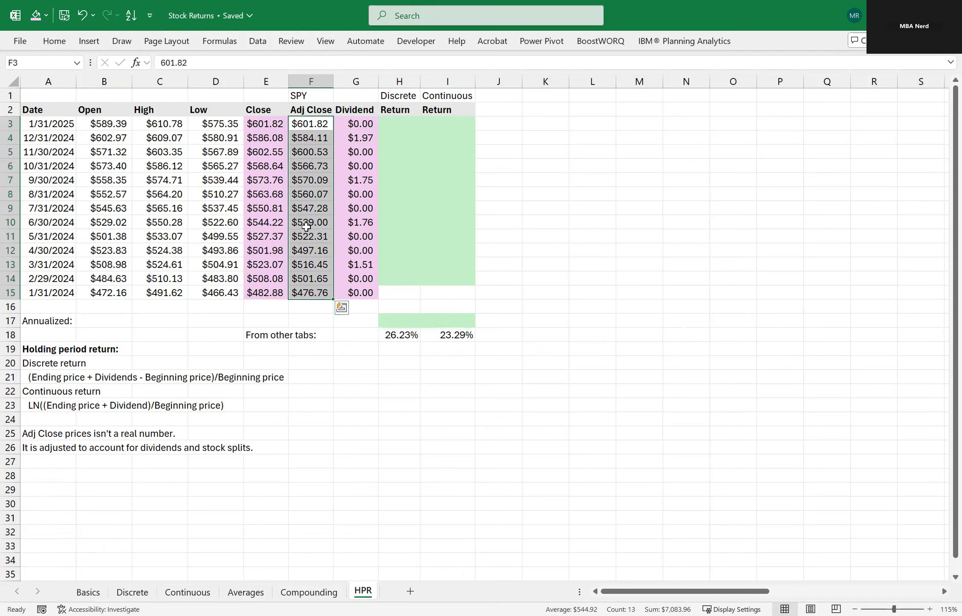
Examine the empty Discrete and Continuous Return columns and the written holding period return formula for discrete returns.
left_click(396, 125)
left_click(441, 124)
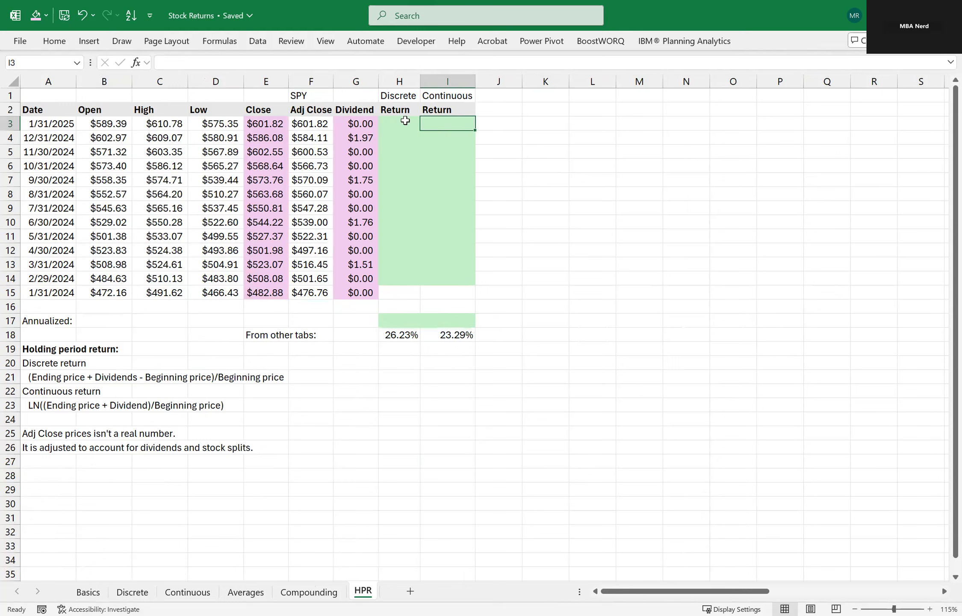
left_click(326, 122)
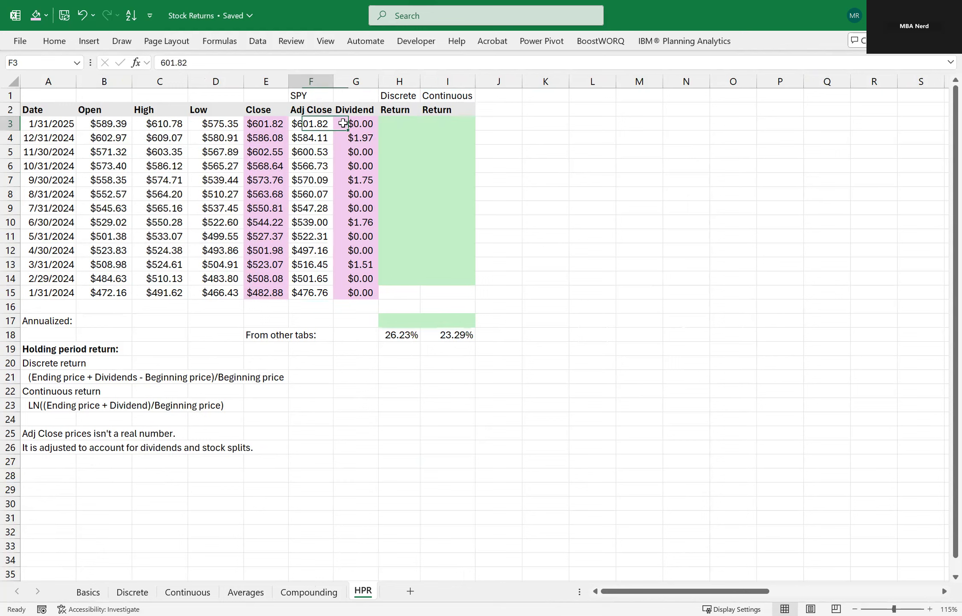
left_click(351, 124)
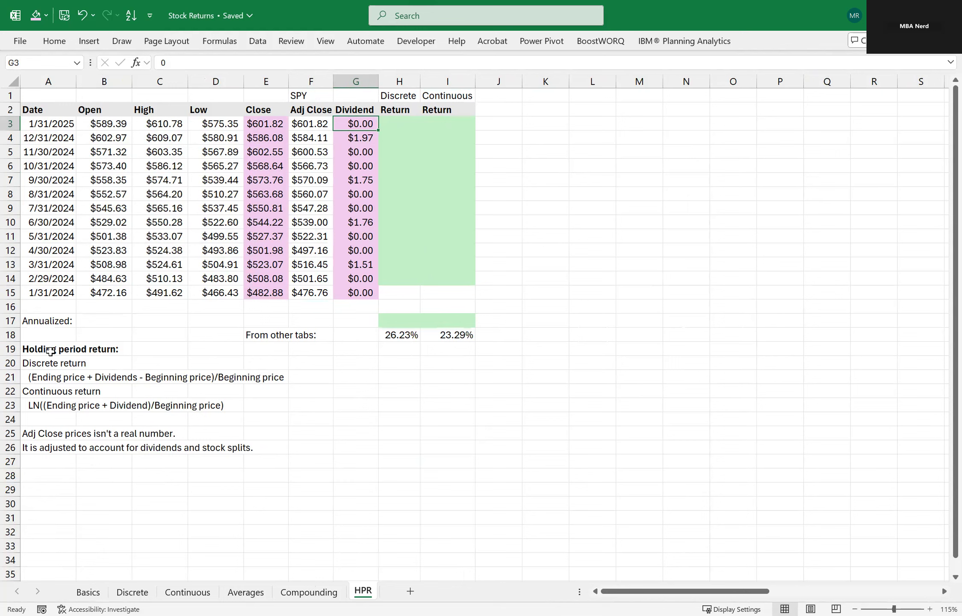
left_click(105, 378)
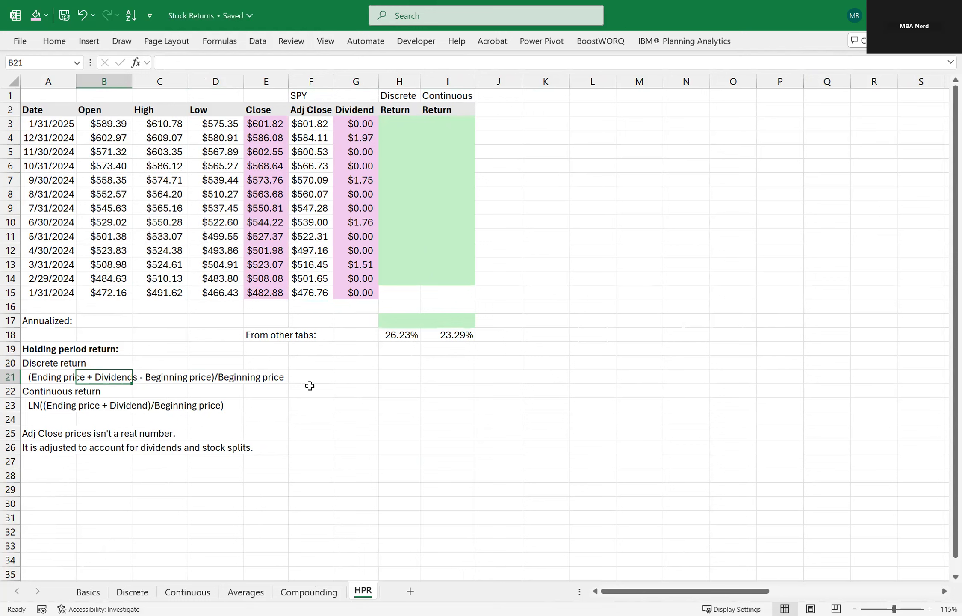
left_click(376, 416)
left_click(471, 379)
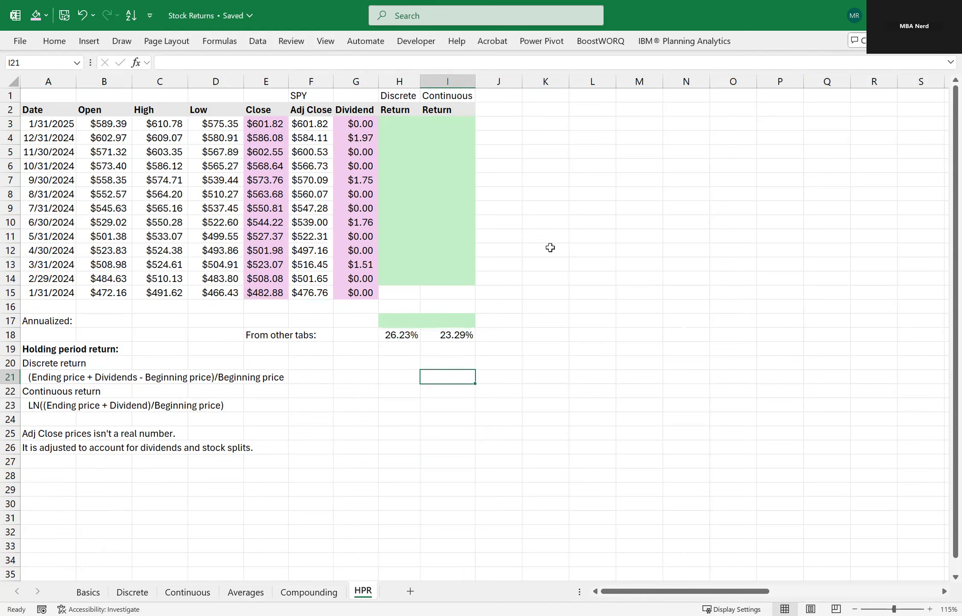
left_click(552, 243)
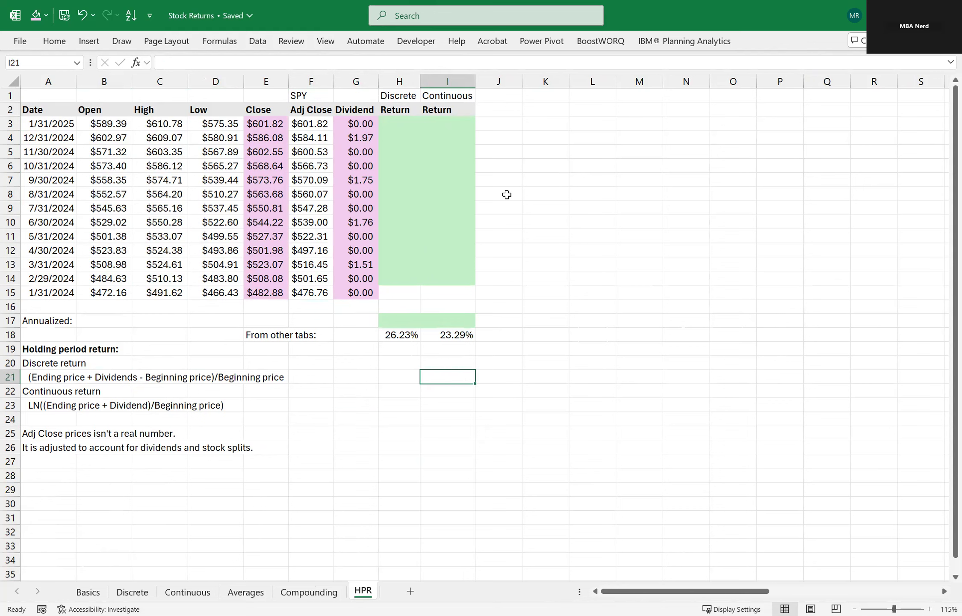
Calculate the 1/31/2025 discrete holding period return in H3 from the Close prices and dividend with =(E3+G3-E4)/E4.
left_click(400, 124)
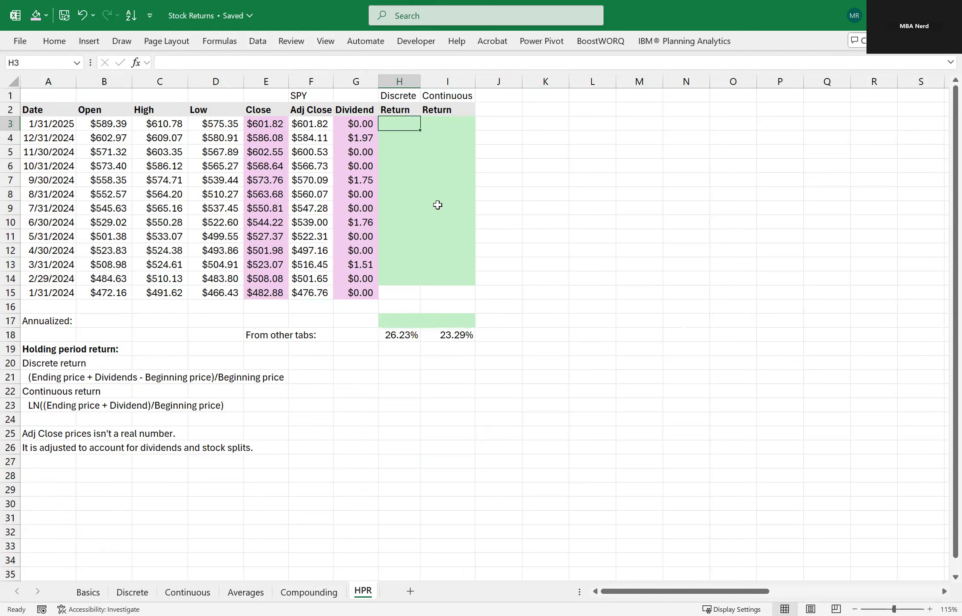
type("=(")
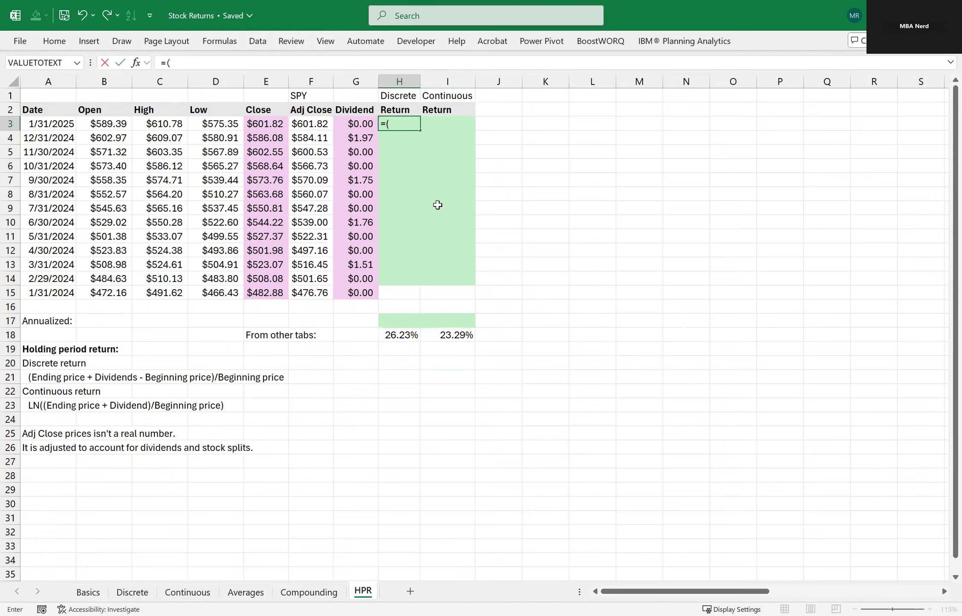
key("Left")
key("Left")
key("Left")
type("+")
key("Left")
type("-")
key("Left")
key("Left")
key("Left")
key("Down")
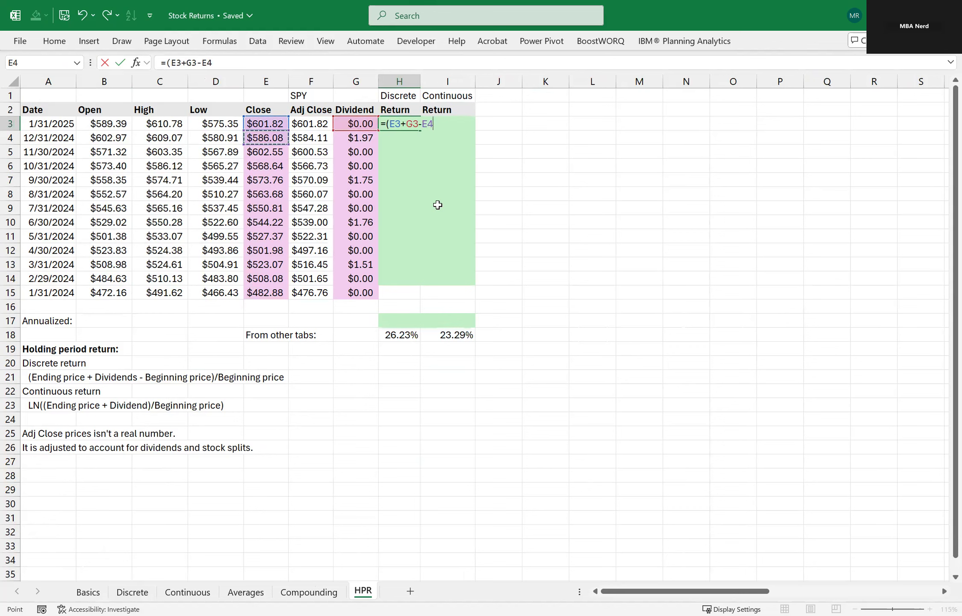
type(")/")
key("Down")
key("Left")
key("Left")
key("Left")
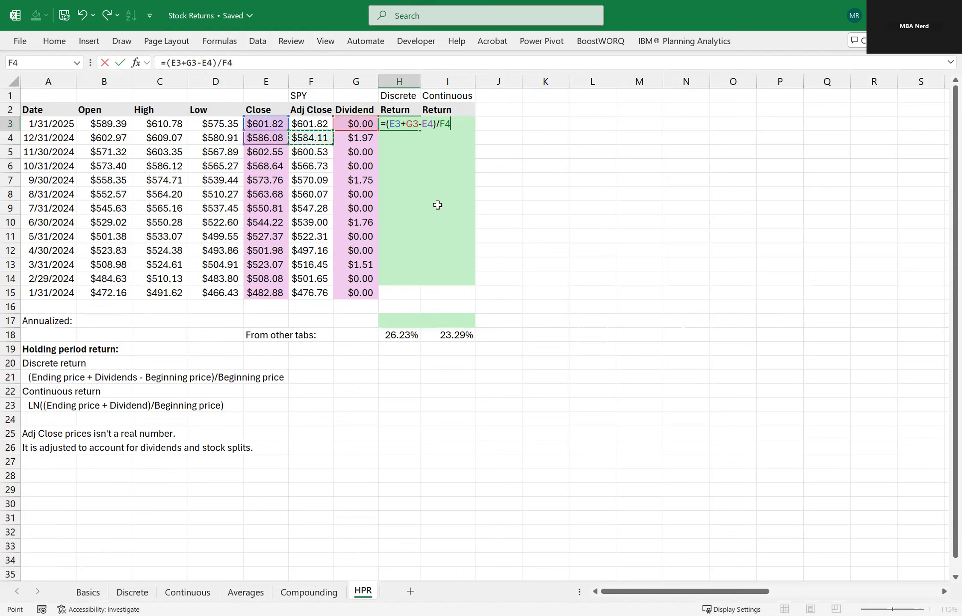
key("Return")
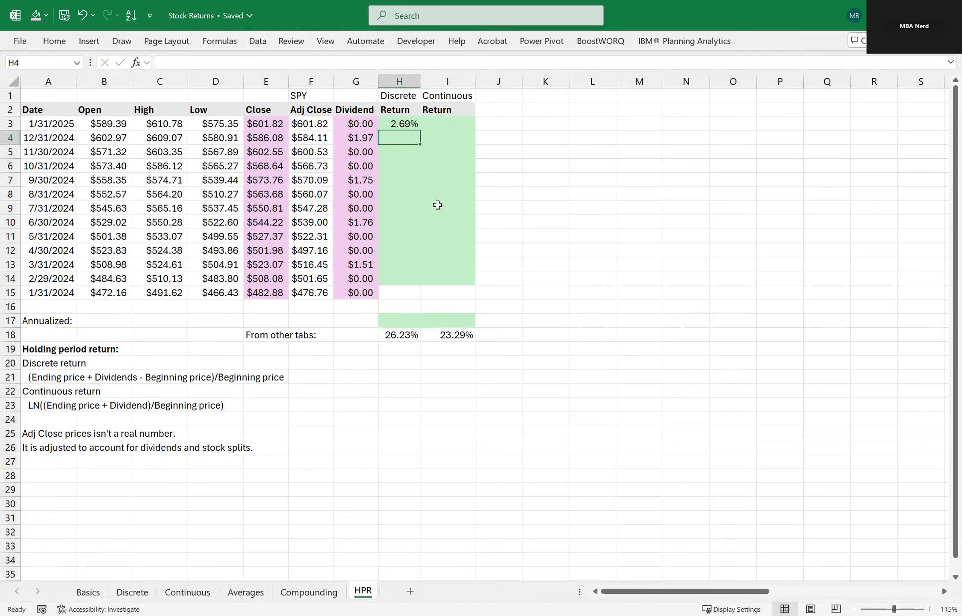
Calculate the 1/31/2025 continuous holding period return in I3 with =LN((E3+G3)/E4) and check its cell references.
key("Up")
key("Right")
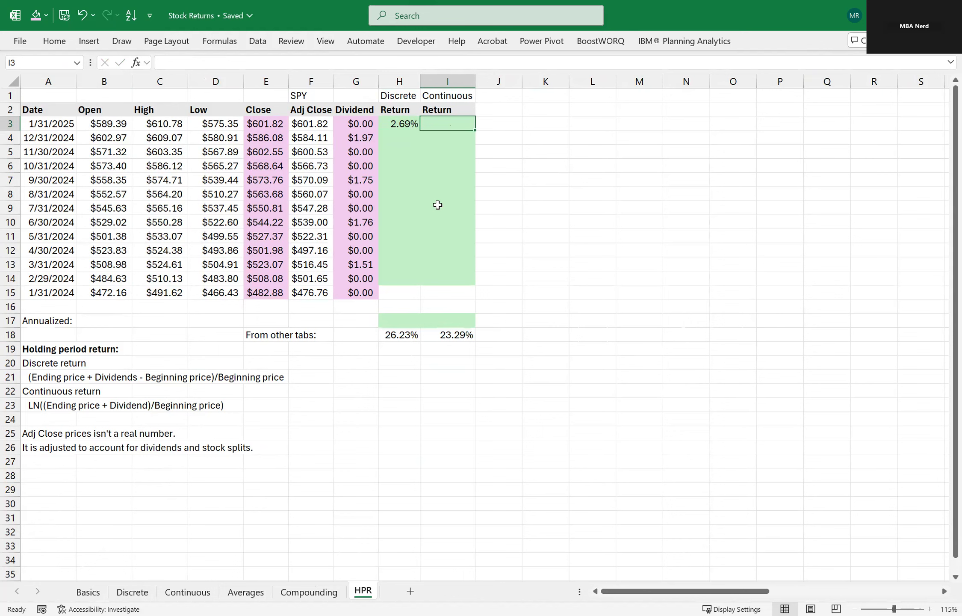
type("=l")
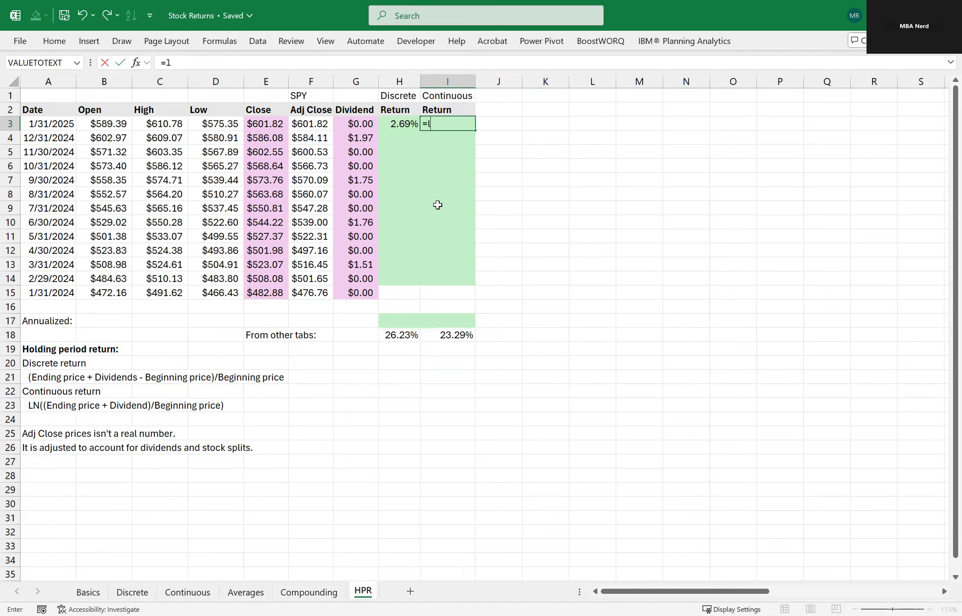
type("n")
key("Tab")
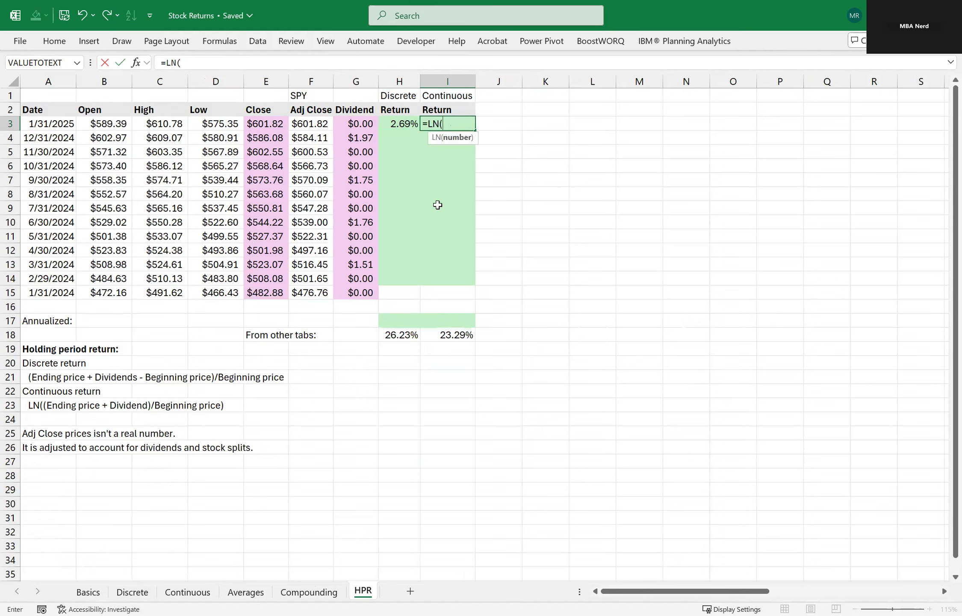
key("Left")
key("Left")
key("Left")
key("BackSpace")
key("BackSpace")
type("(")
key("Left")
key("Left")
key("Left")
key("Left")
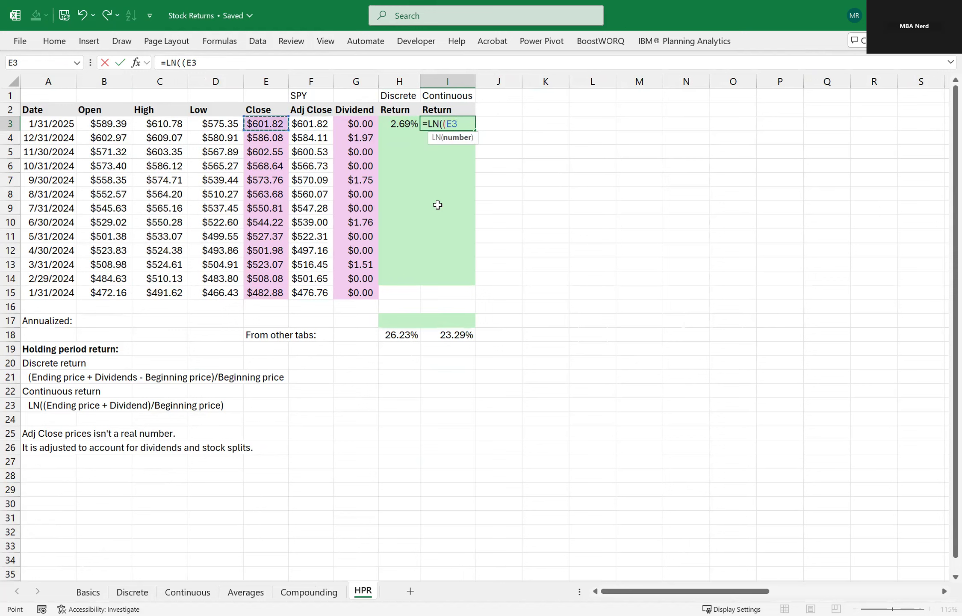
type("+")
key("Left")
key("Left")
type(")")
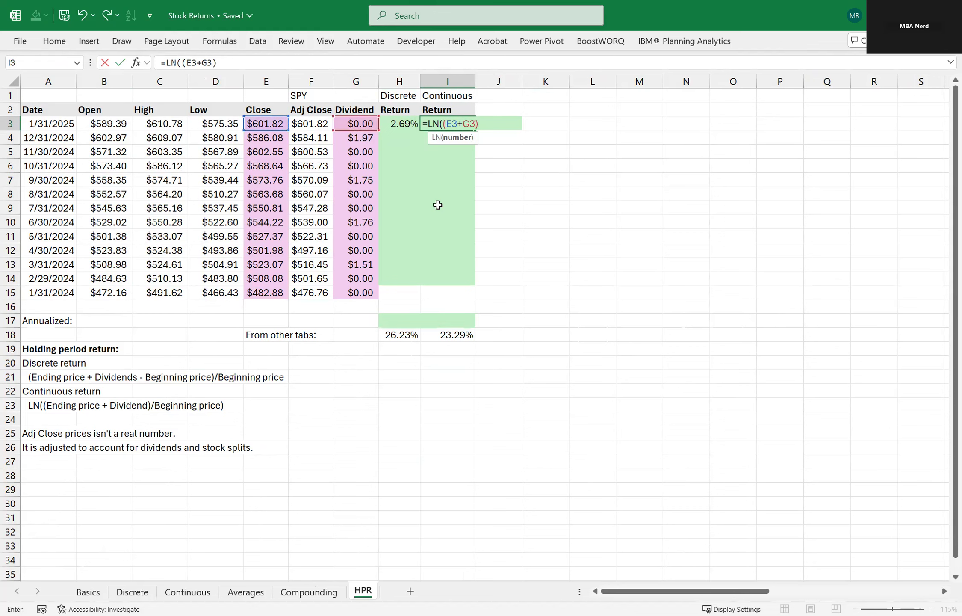
key("Down")
key("Left")
key("Left")
key("Left")
key("Left")
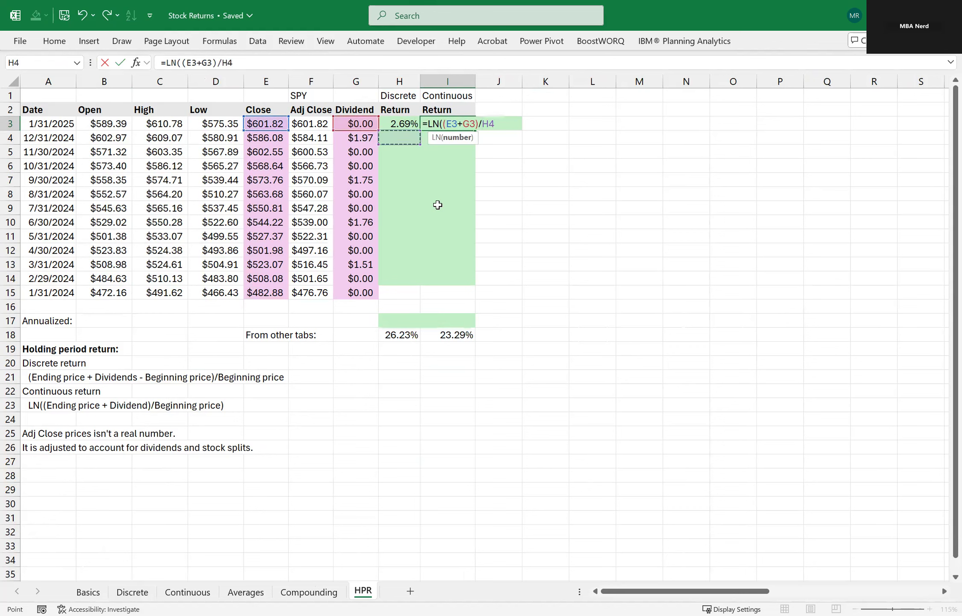
type(")")
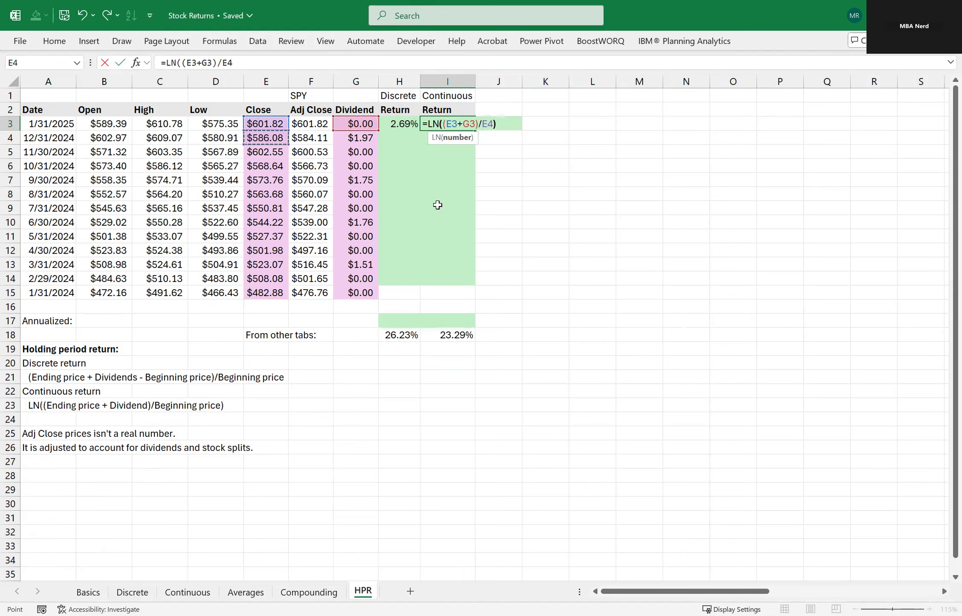
key("ctrl+Return")
key("F2")
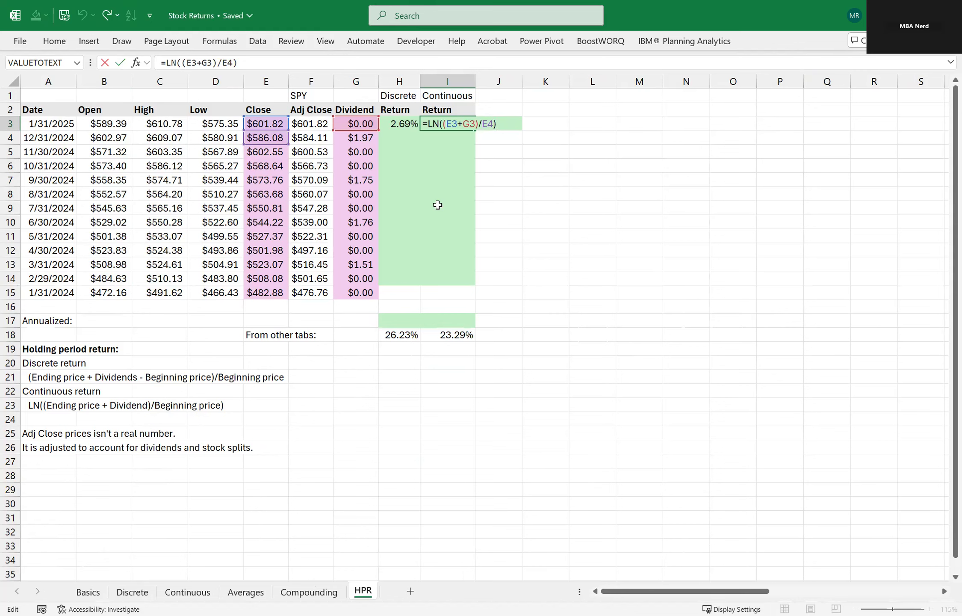
key("Escape")
Copy the discrete and continuous holding period return formulas from H3:I3 down to H4:I14.
key("Left")
key("shift+Right")
key("ctrl+c")
key("Down")
key("shift+Right")
key("shift+Down")
key("shift+Down")
key("shift+Down")
key("shift+Down")
key("shift+Down")
key("shift+Down")
key("shift+Down")
key("shift+Down")
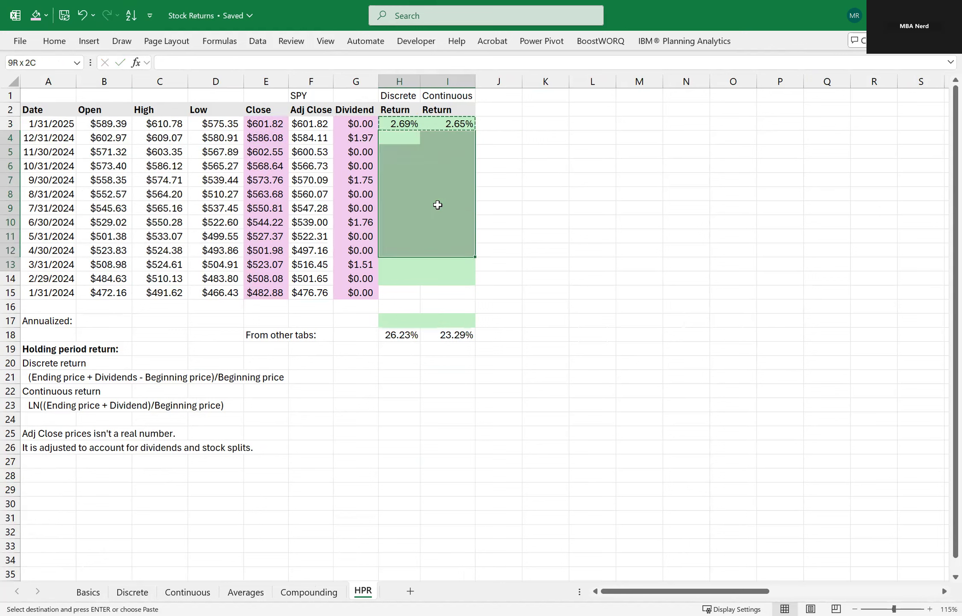
key("shift+Down")
key("shift+Down")
key("ctrl+v")
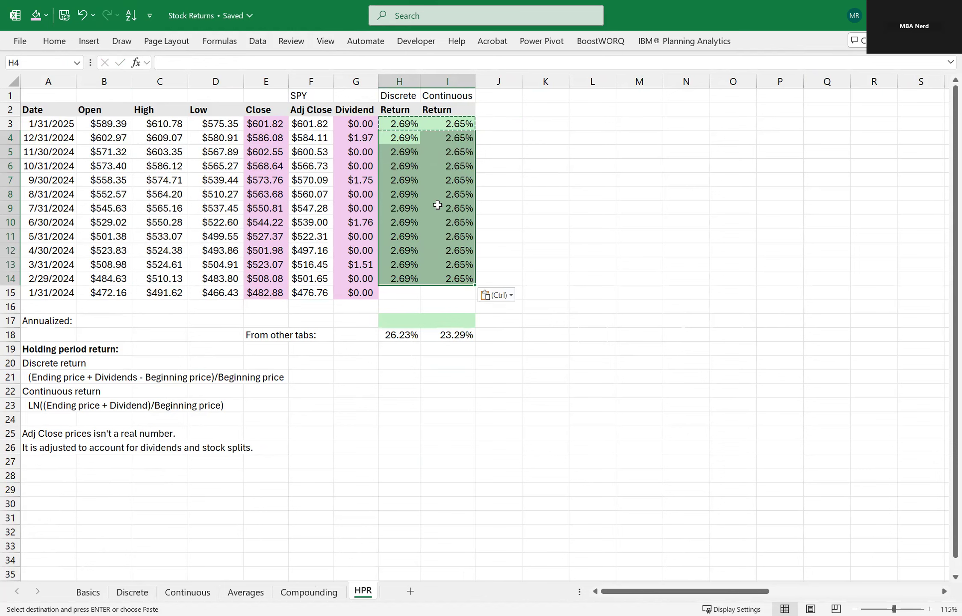
key("Escape")
Check the cell references of the discrete return formula, and select the annualized discrete return cell H17.
key("Up")
key("F2")
key("Escape")
key("Down")
key("Down")
key("Down")
key("Down")
key("Down")
key("Down")
key("Down")
key("Down")
key("Down")
key("Down")
key("Down")
key("Down")
key("Down")
key("Down")
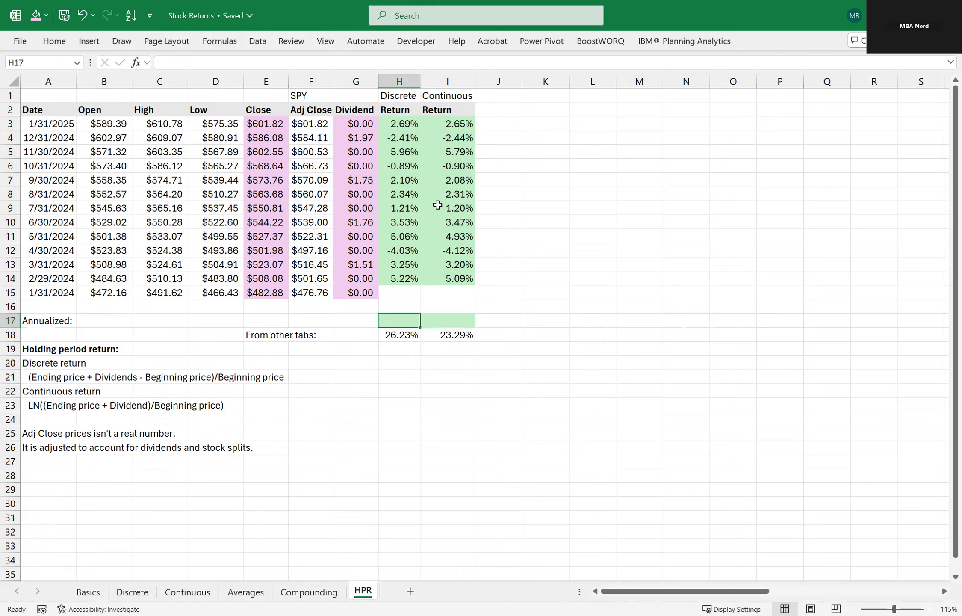
type("=")
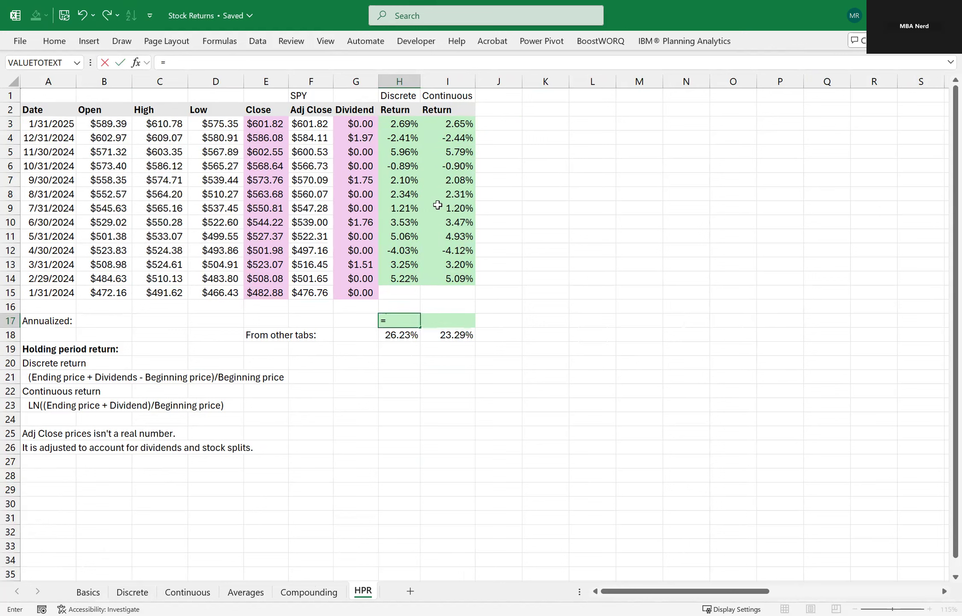
type("sum")
key("Return")
key("Delete")
key("Up")
key("Down")
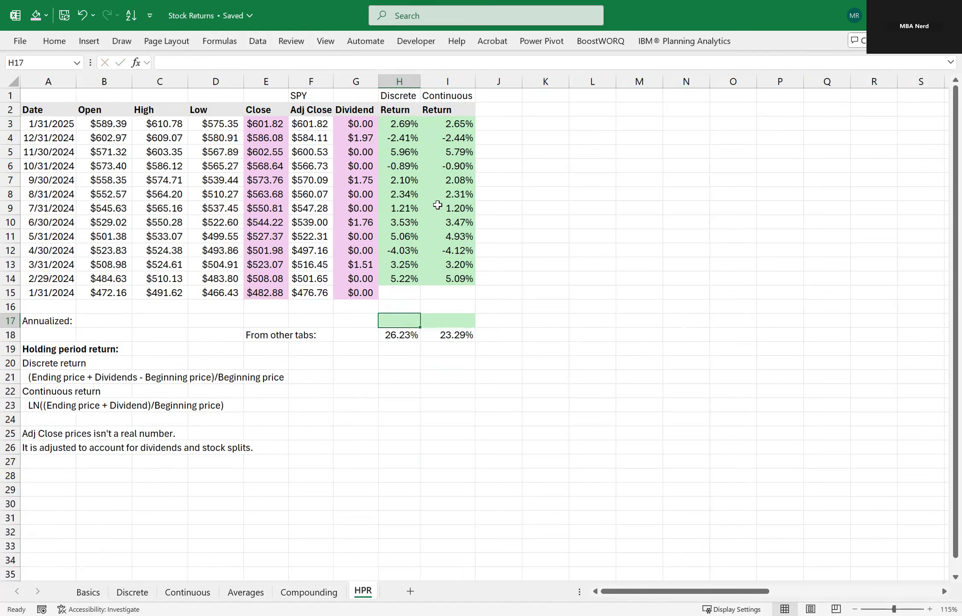
Calculate the annualized discrete return in H17 from the first and last Close prices and all dividends with =(E3+SUM(G3:G14)-E15)/E15.
type("=")
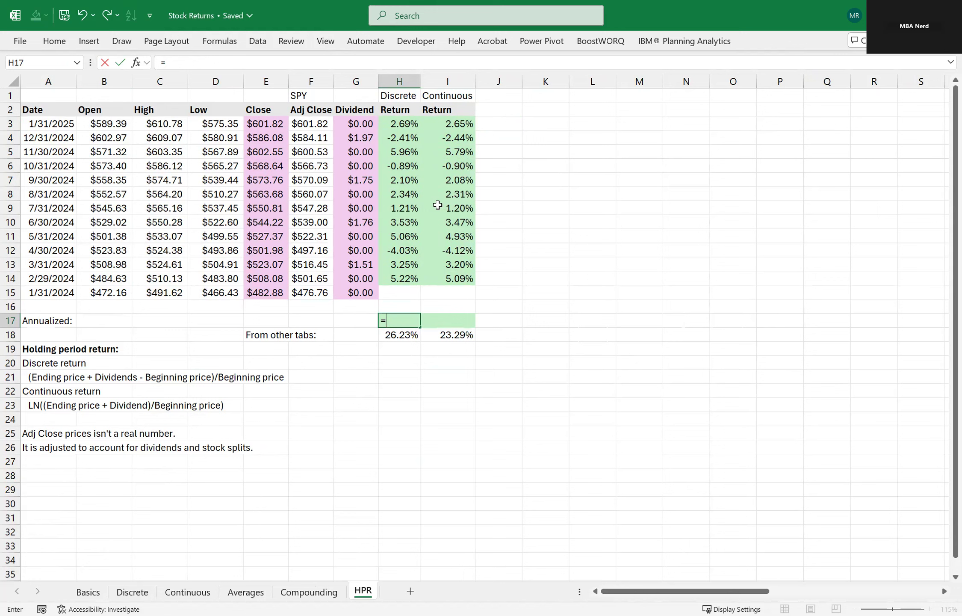
type("(")
left_click(262, 122)
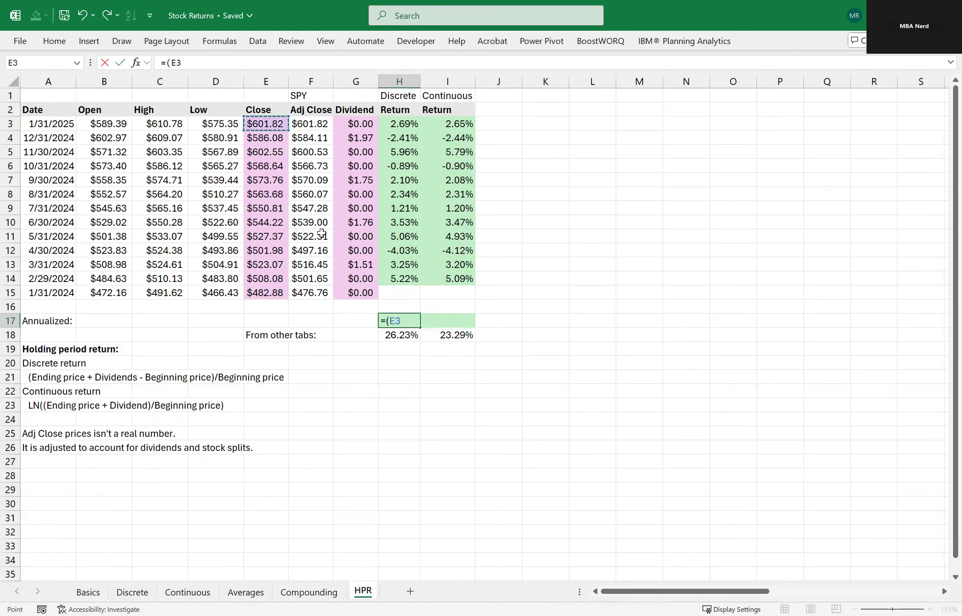
type("+SUM(")
left_click(367, 124)
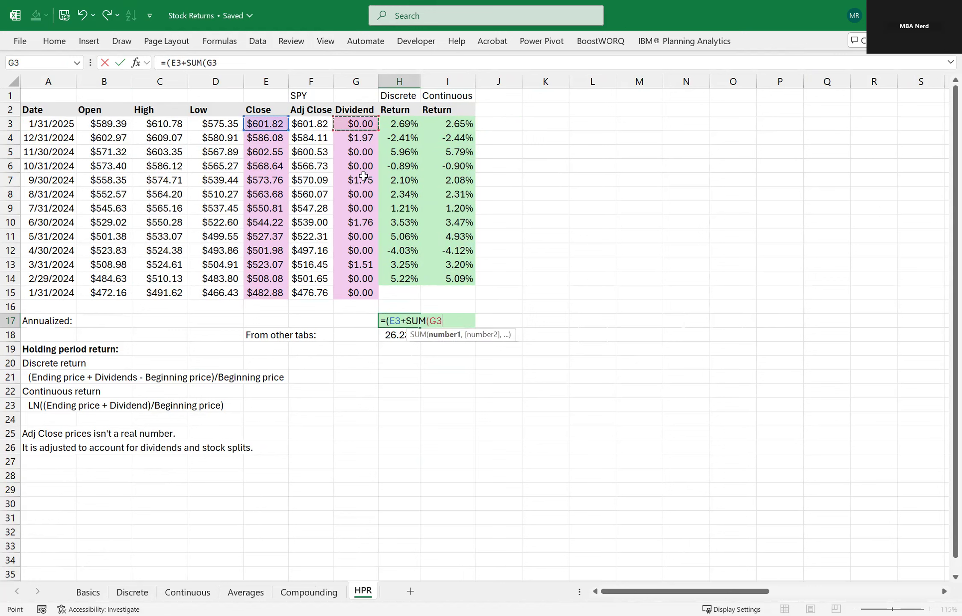
left_click(355, 274, "shift")
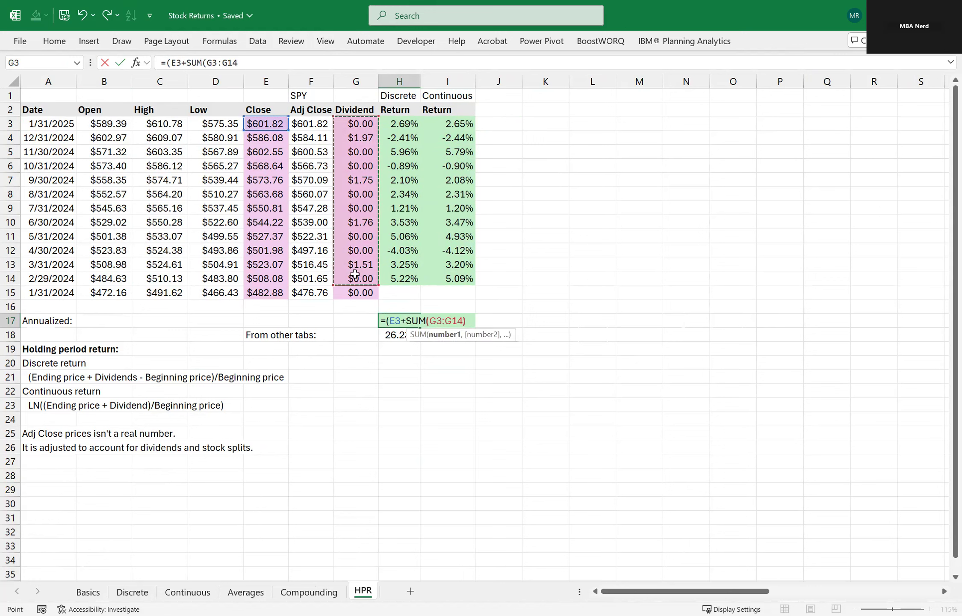
type(")")
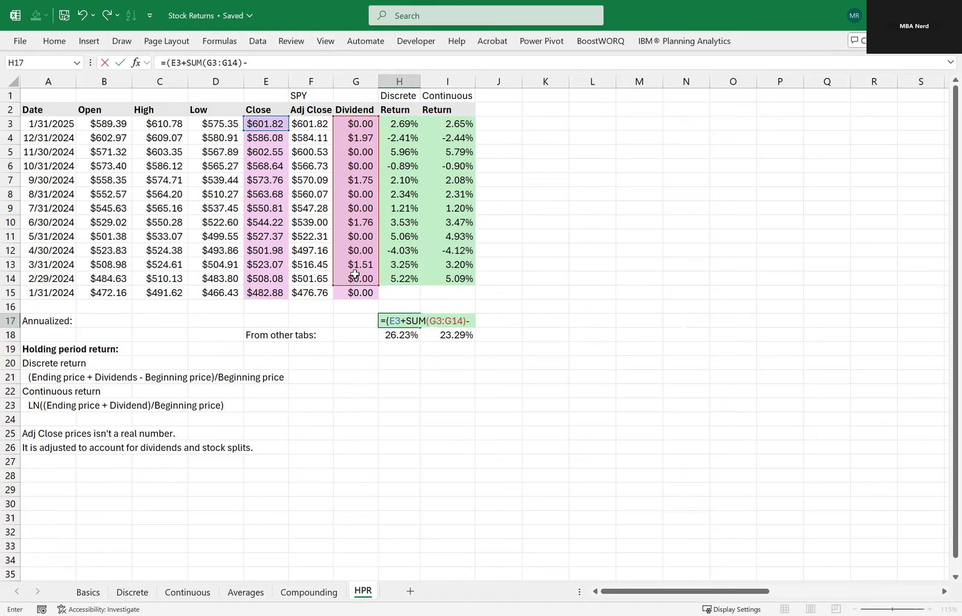
type("-")
left_click(282, 290)
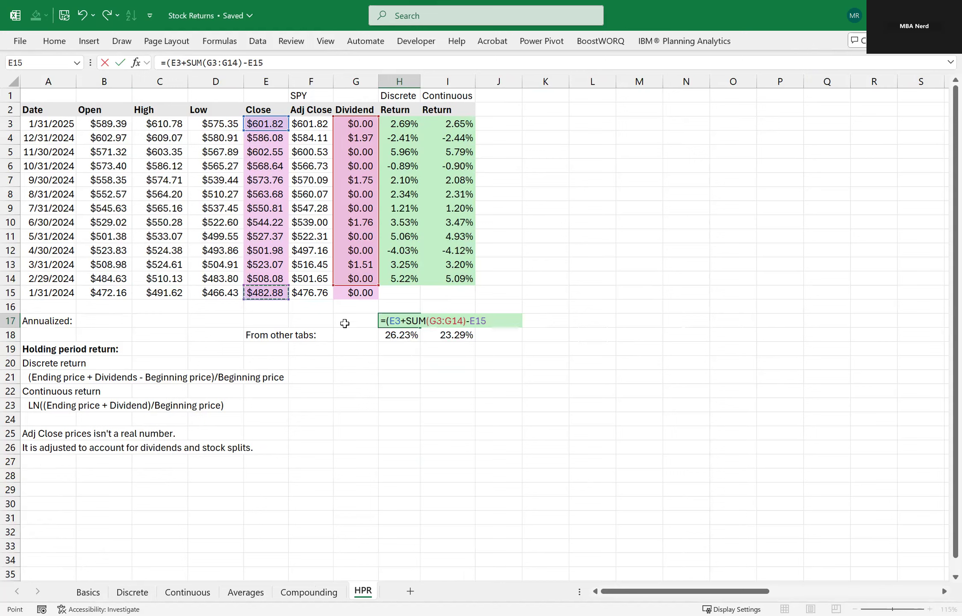
type(")/")
left_click(271, 292)
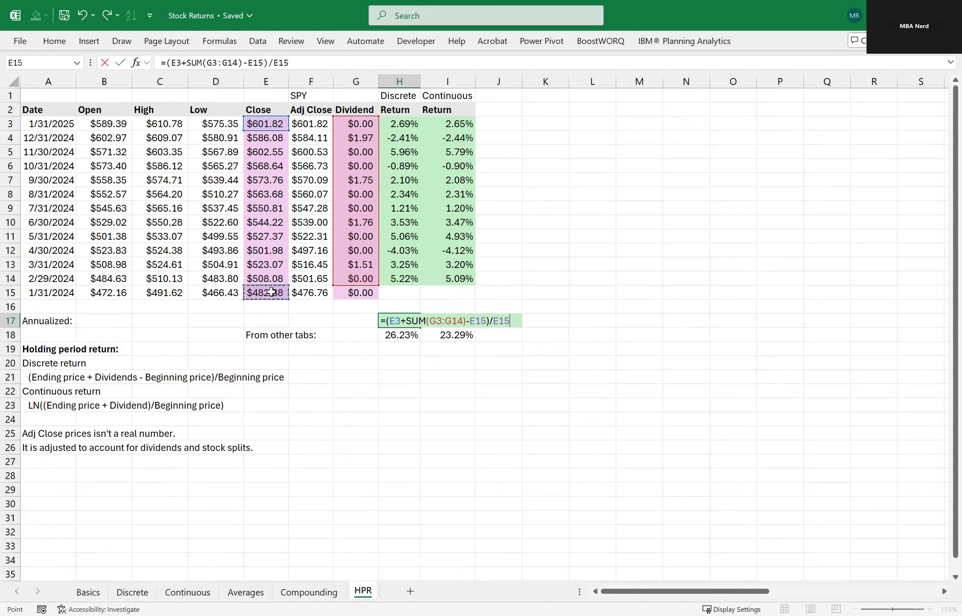
key("Return")
key("Up")
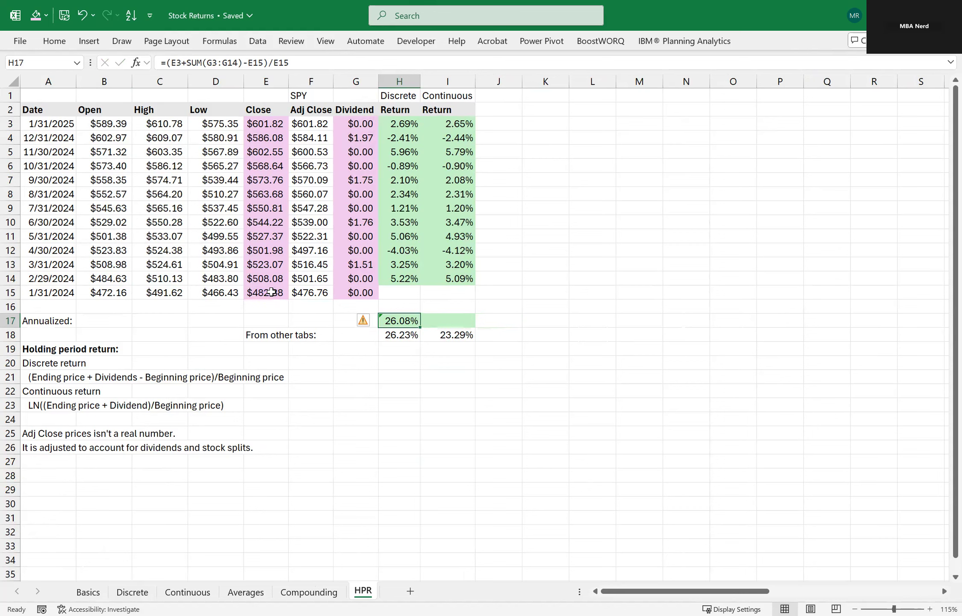
Compare the annualized discrete return in H17 with the value from the other tabs in H18.
key("Down")
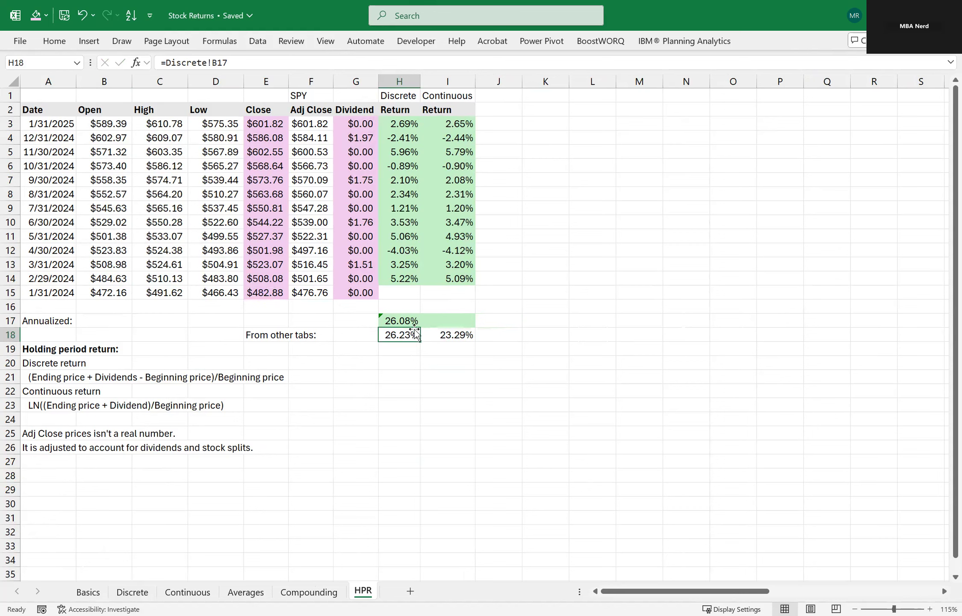
key("Up")
key("Down")
left_click(426, 375)
Calculate the annualized continuous return in I17 from the Close prices and summed dividends with =LN((E3+SUM(G3:G14))/E15).
left_click(435, 328)
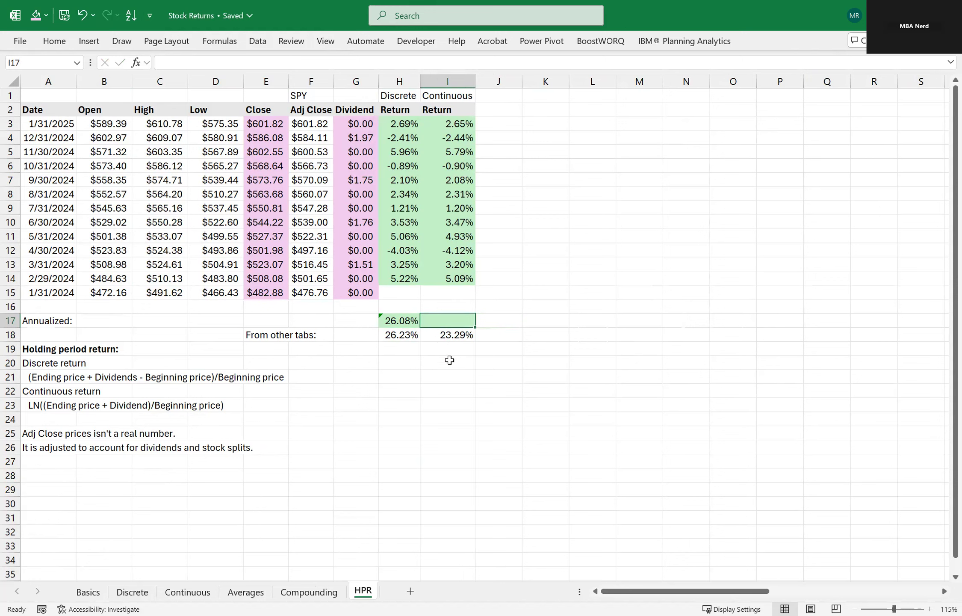
type("=")
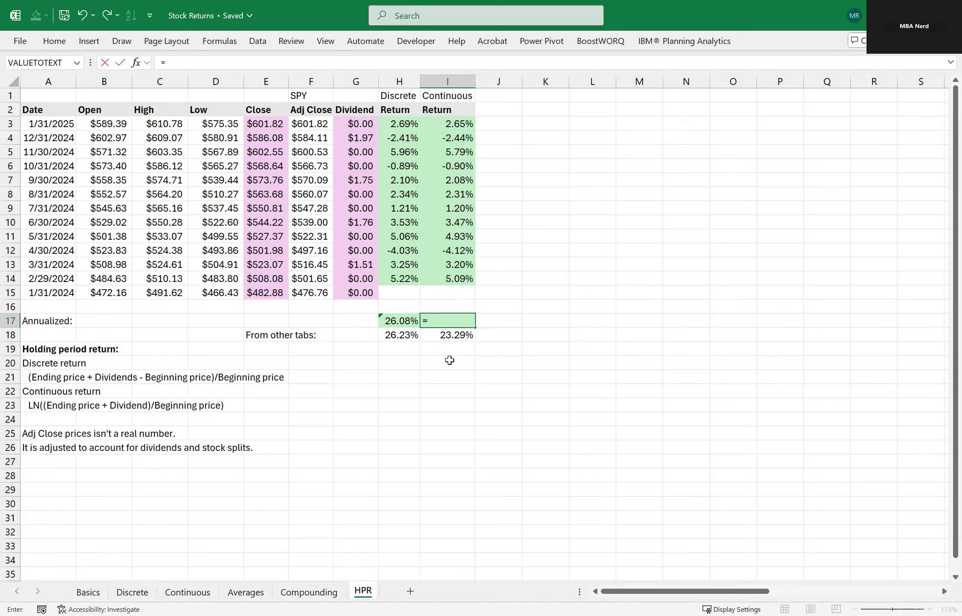
type("LN(()")
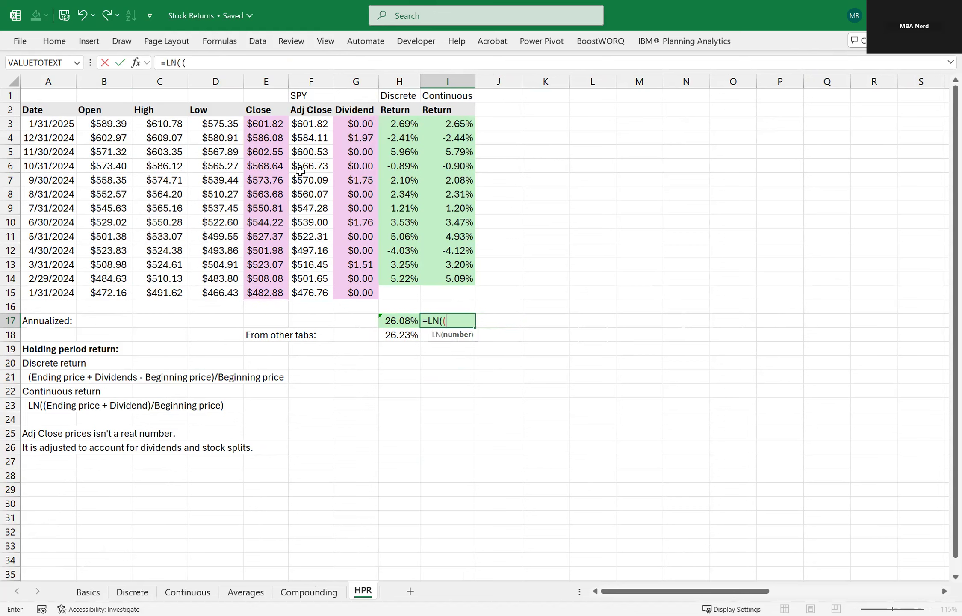
left_click(250, 123)
type("+s")
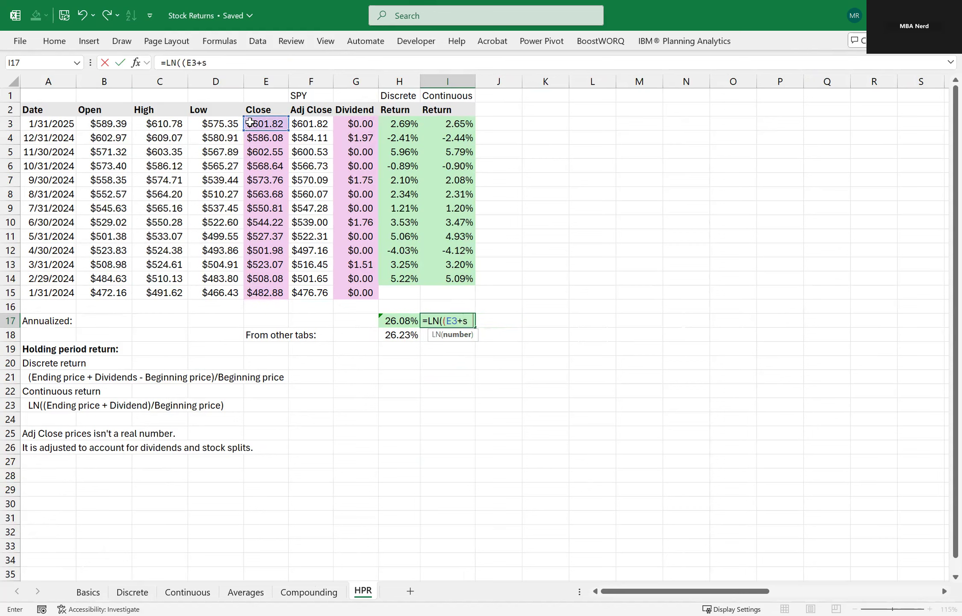
key("Tab")
left_click(360, 123)
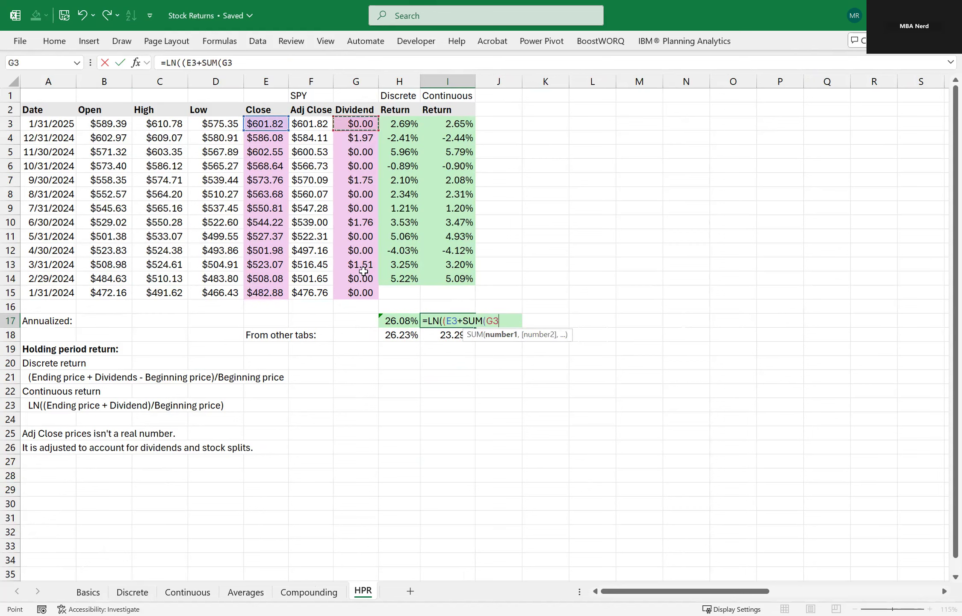
left_click(363, 272, "shift")
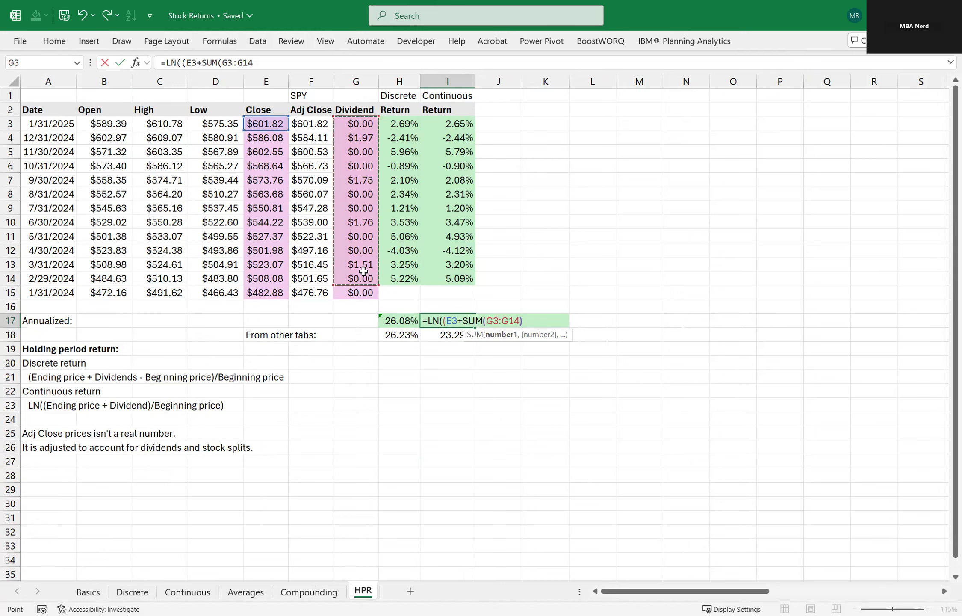
type("))/")
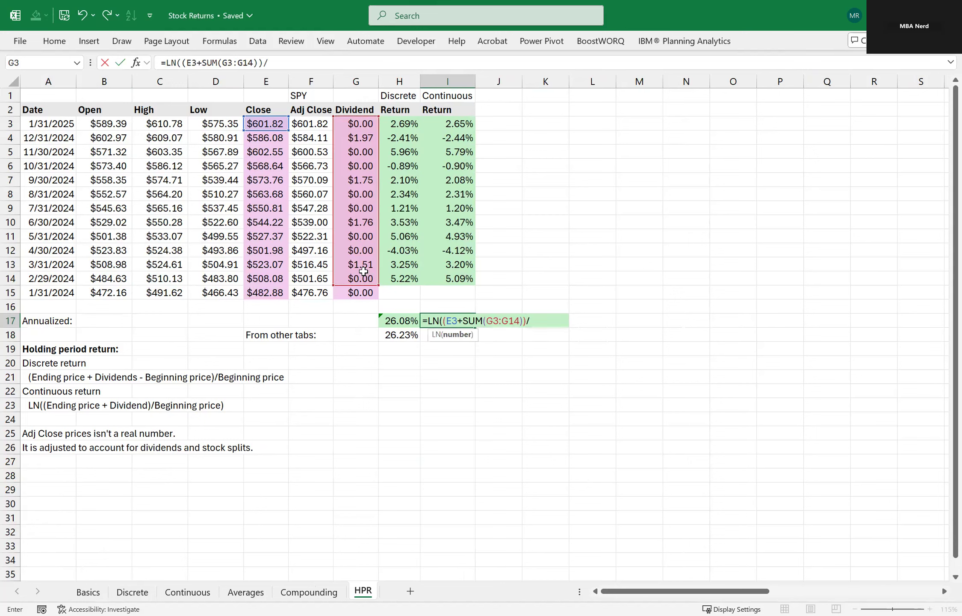
left_click(283, 291)
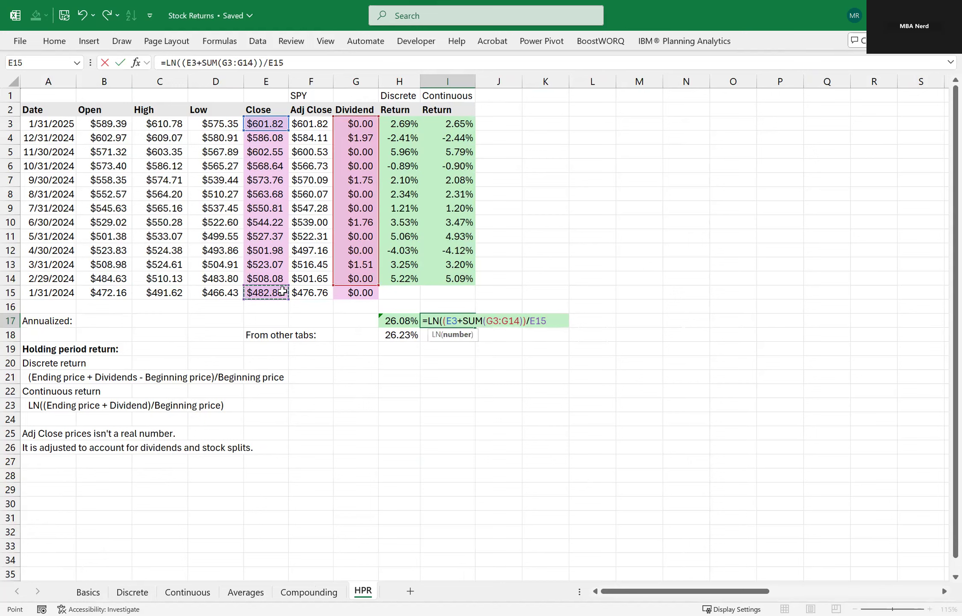
key("ctrl+Return")
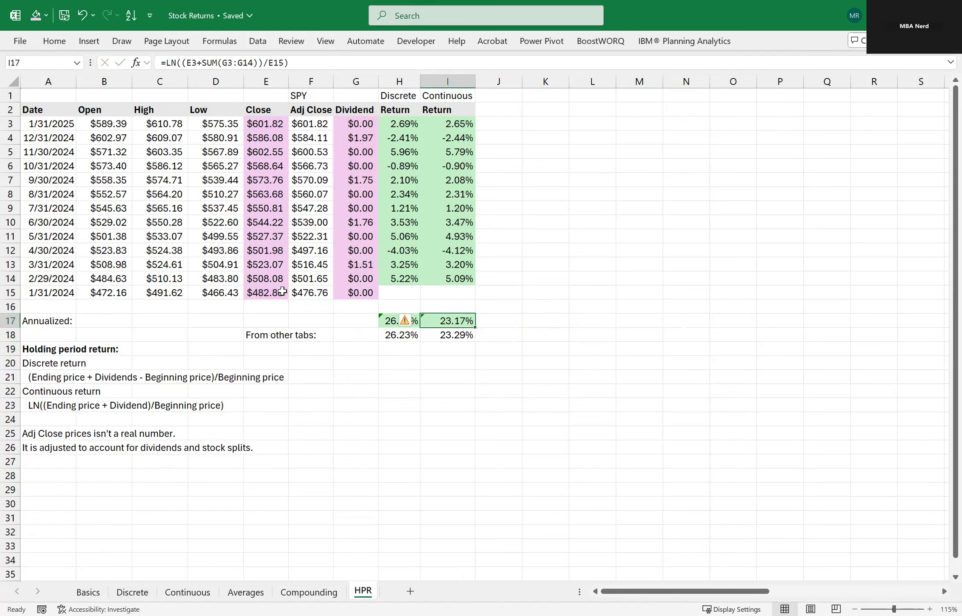
Check the cell references of the annualized continuous return formula in I17.
key("F2")
key("Escape")
left_click(383, 379)
left_click(364, 361)
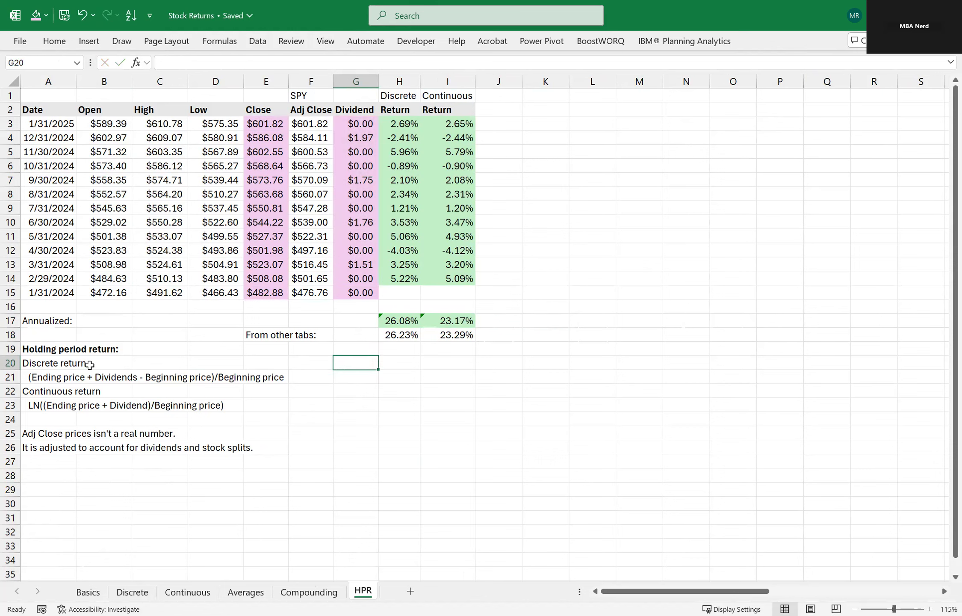